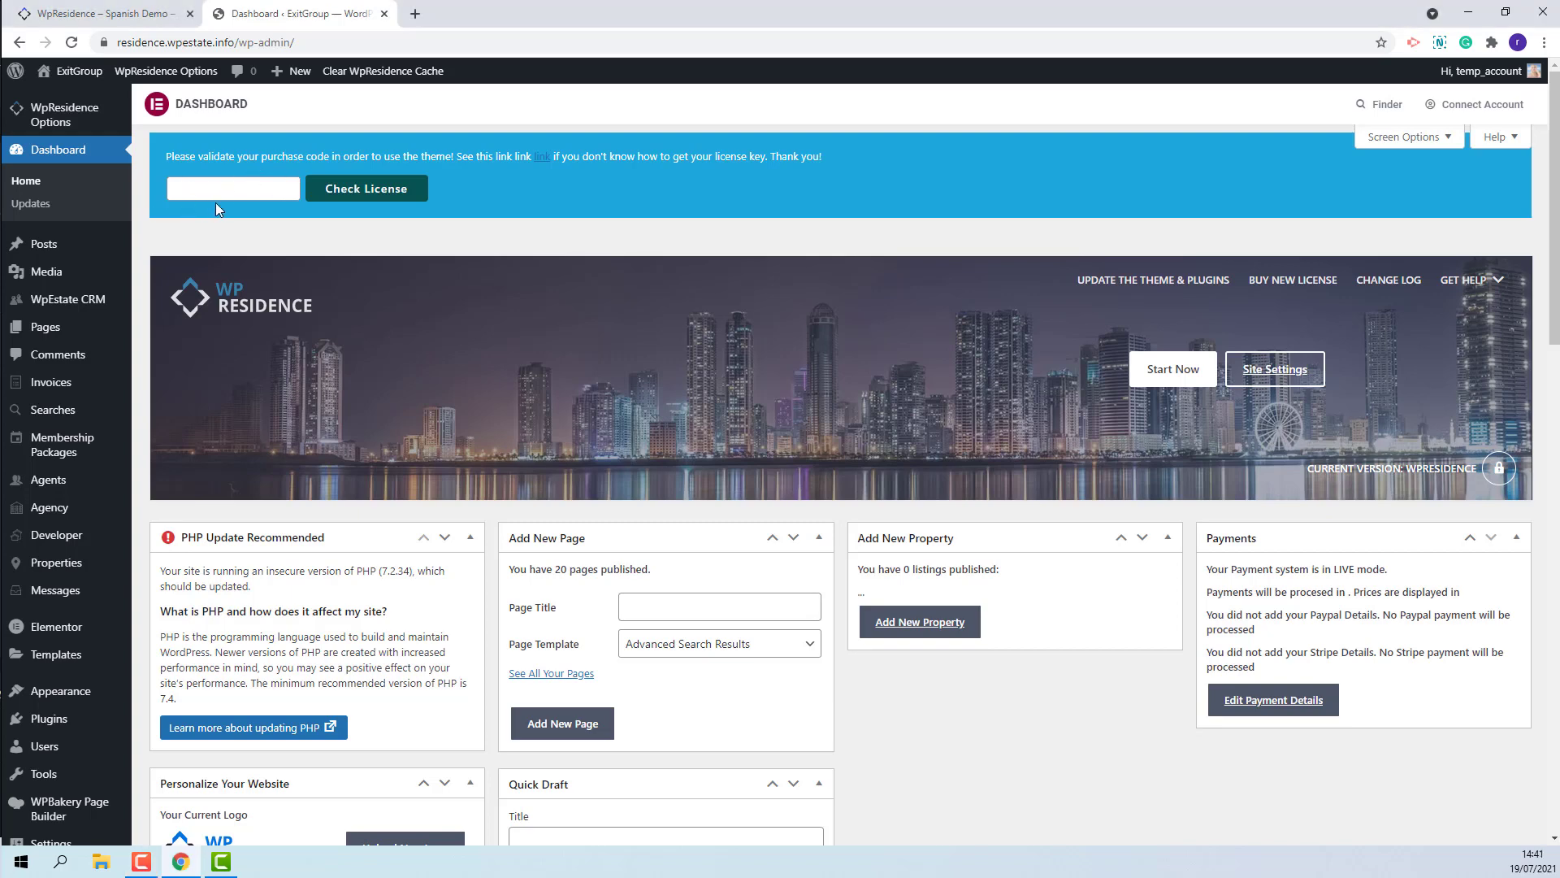
Paste the WpResidence purchase code into the Dashboard license field and validate it
click(233, 188)
key(ctrl+v)
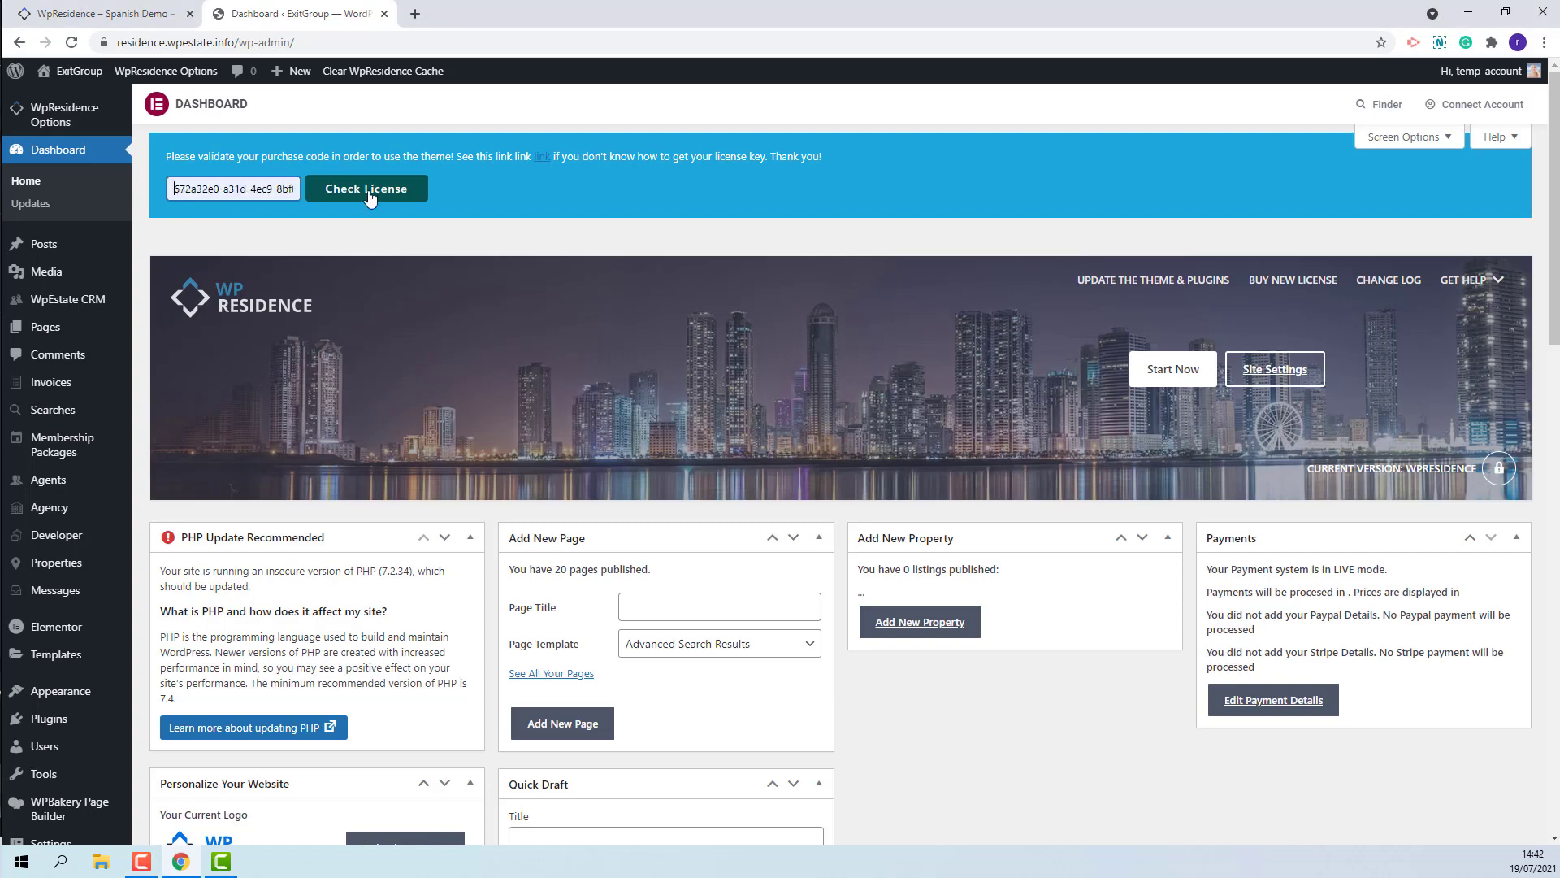
click(375, 192)
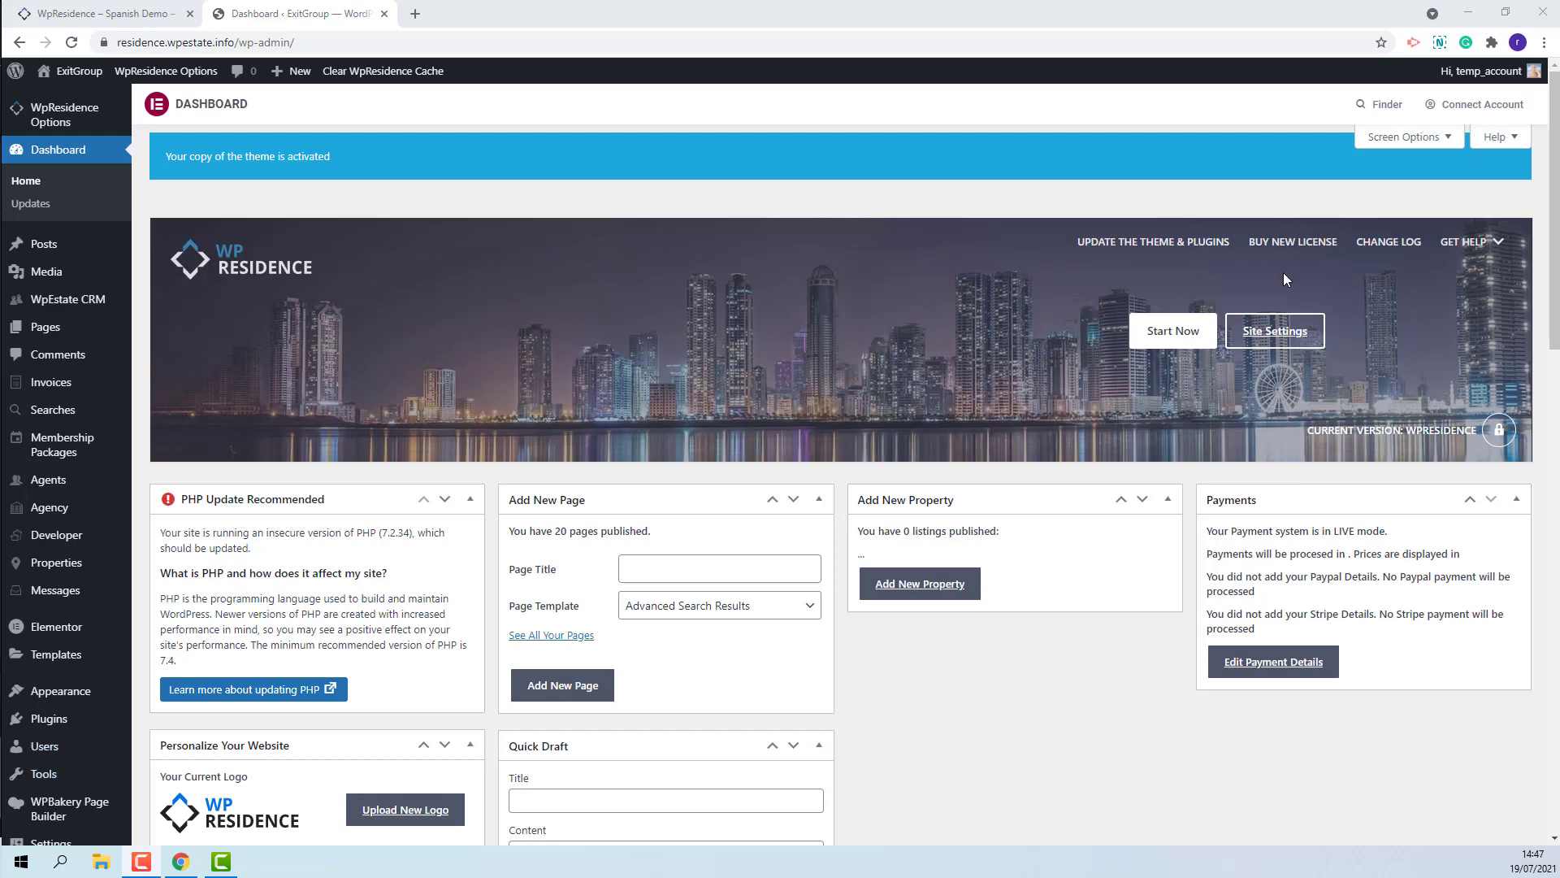
Extract the themepack ZIP inside the WP Residence desktop folder, then return to Chrome
click(1468, 13)
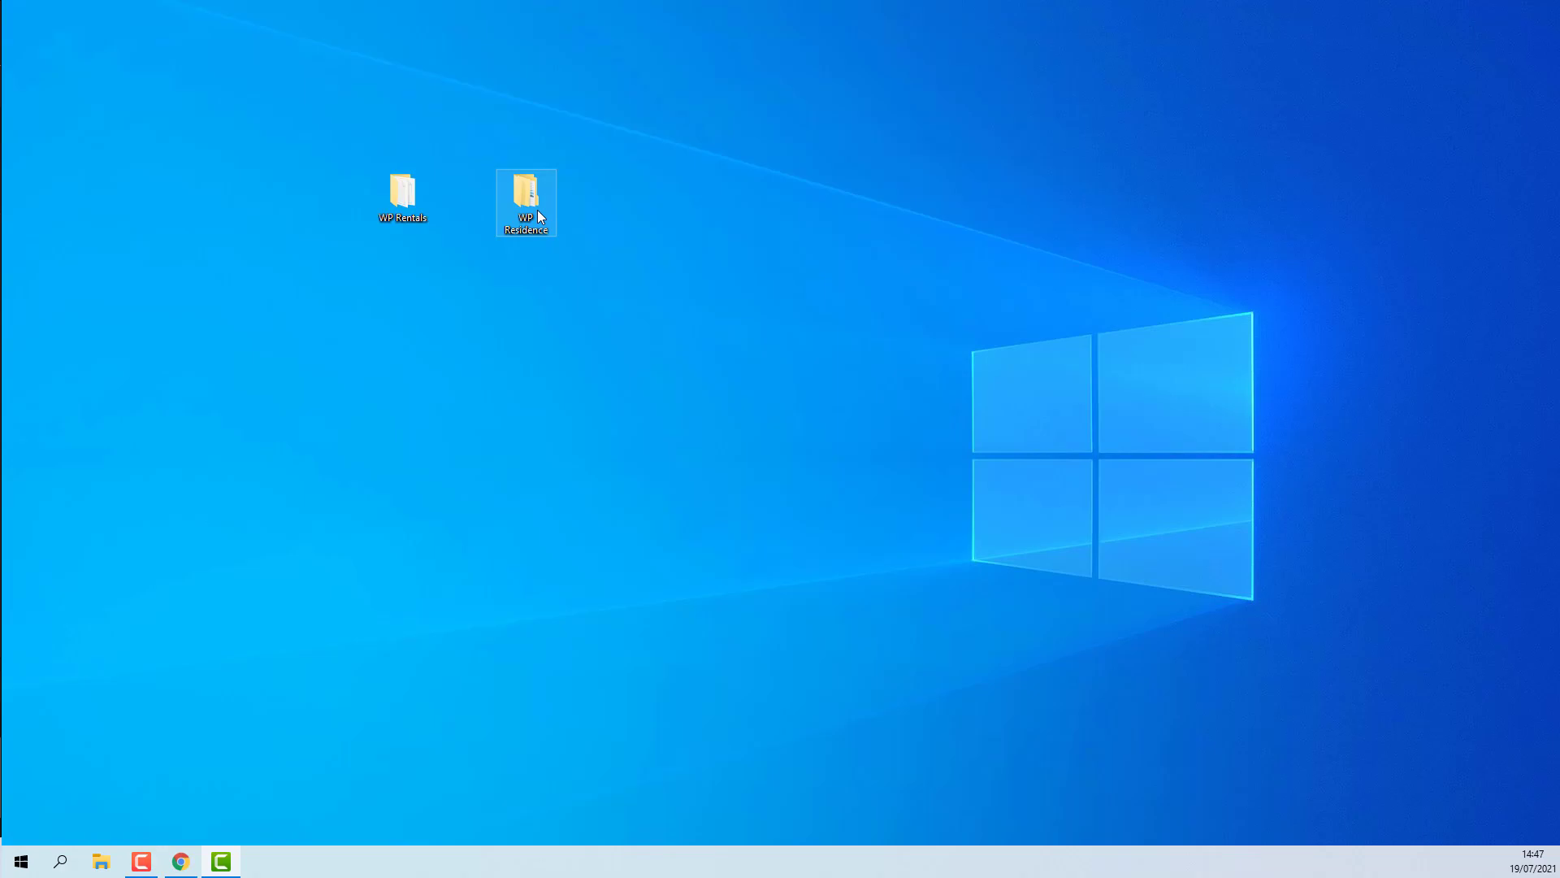
double_click(538, 210)
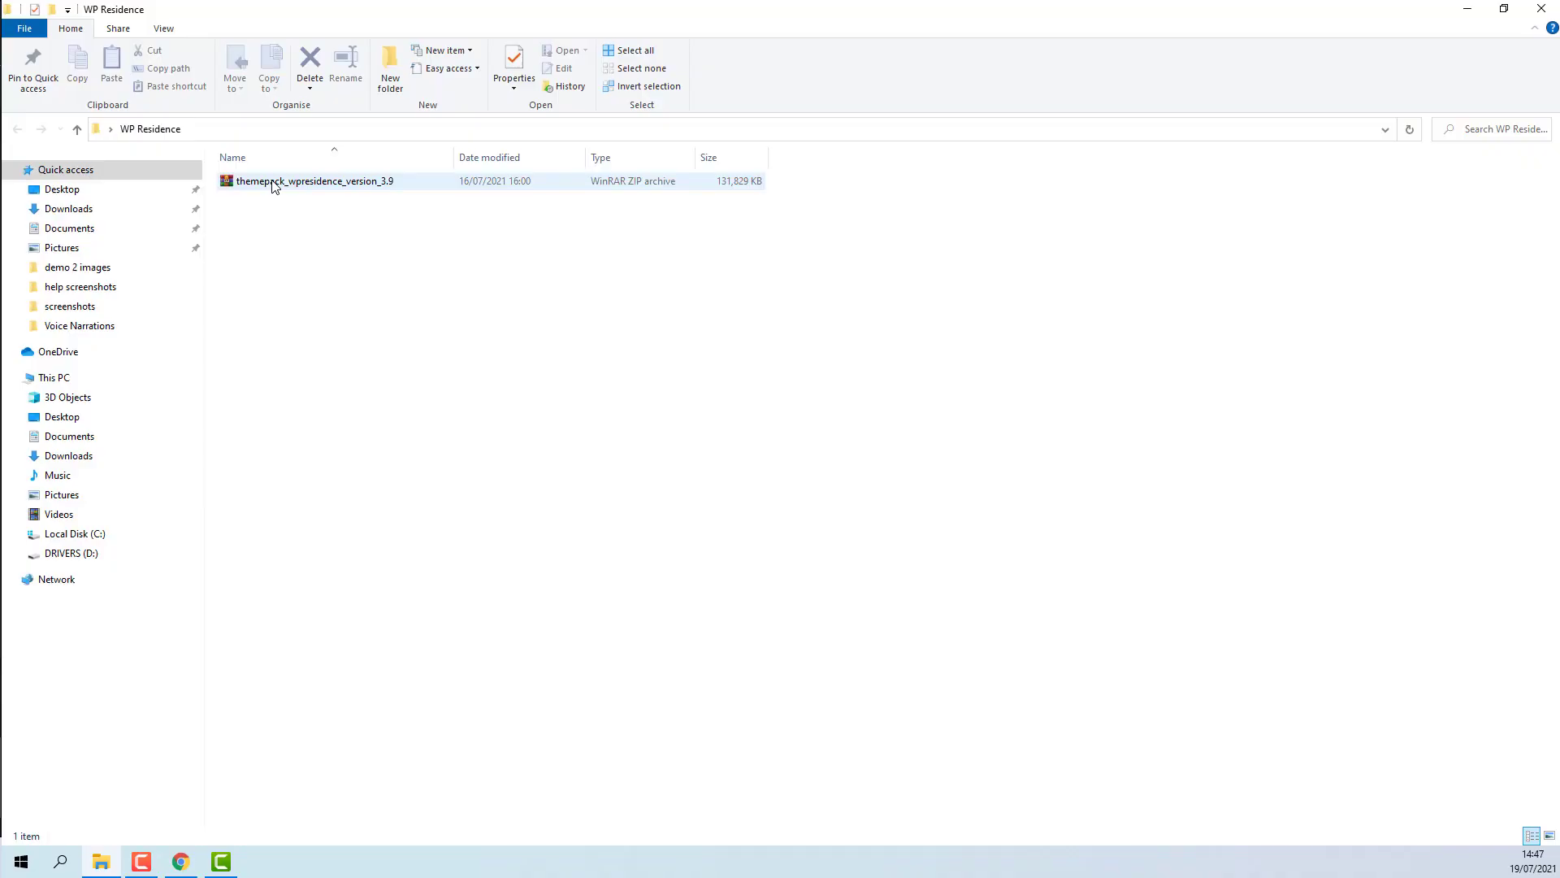
right_click(273, 185)
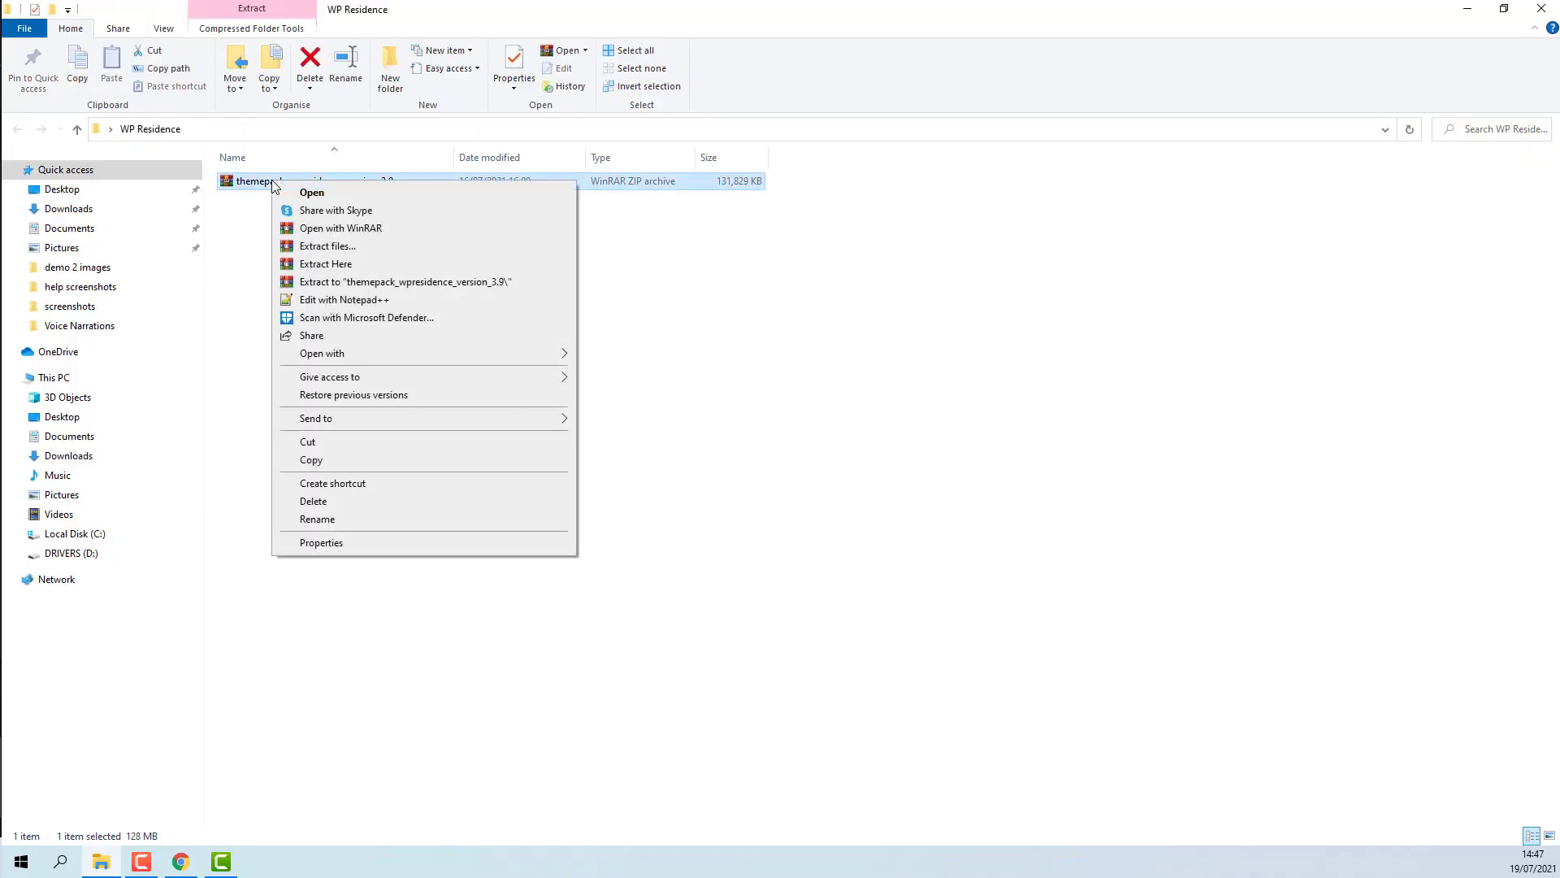
click(308, 258)
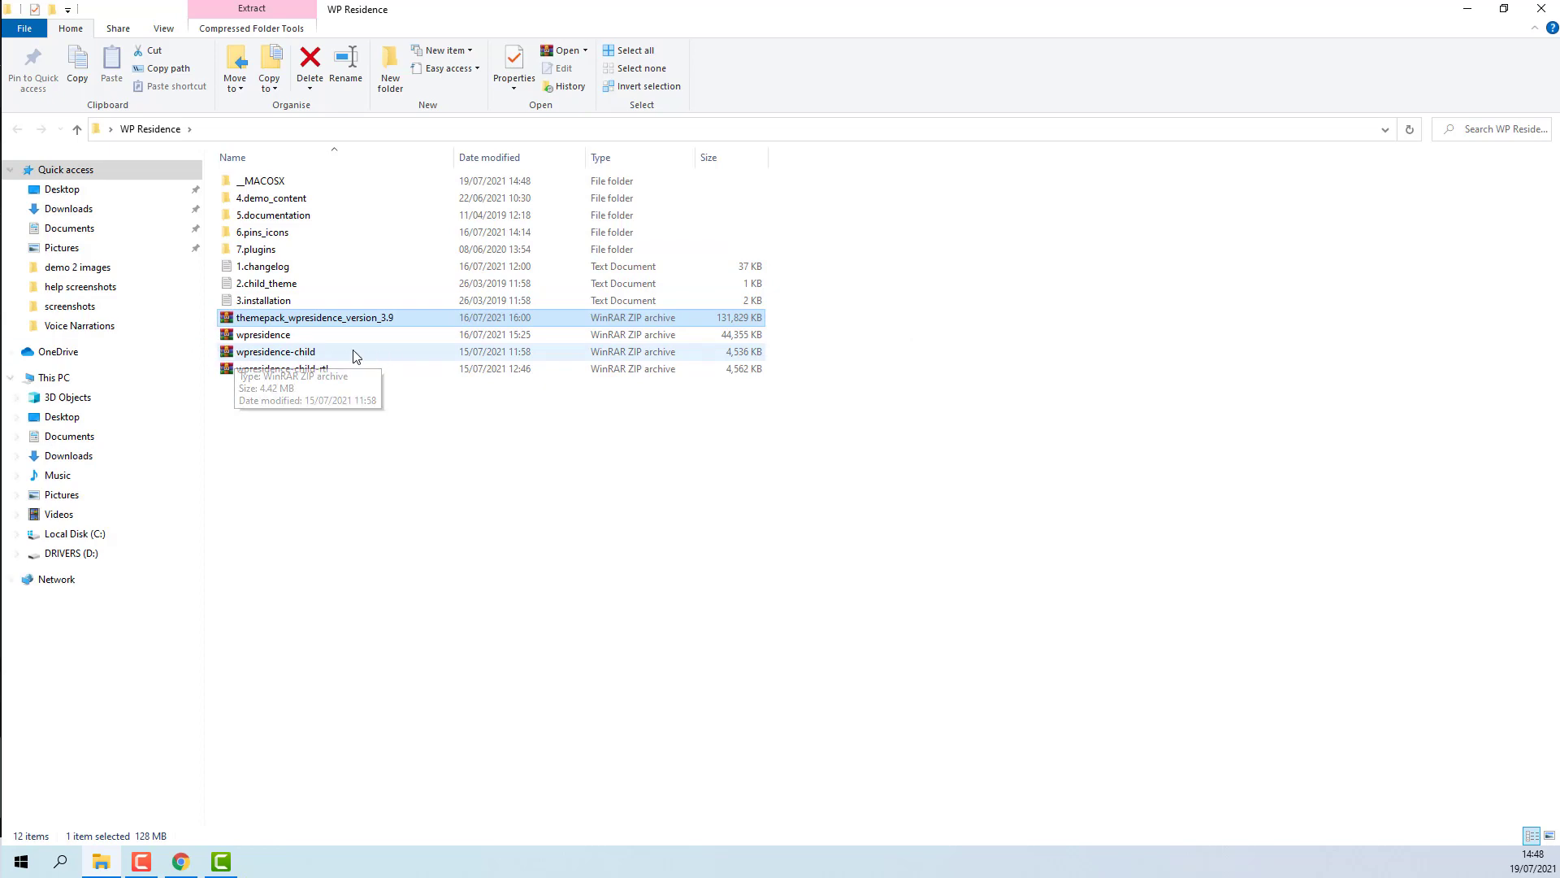
key(alt+Tab)
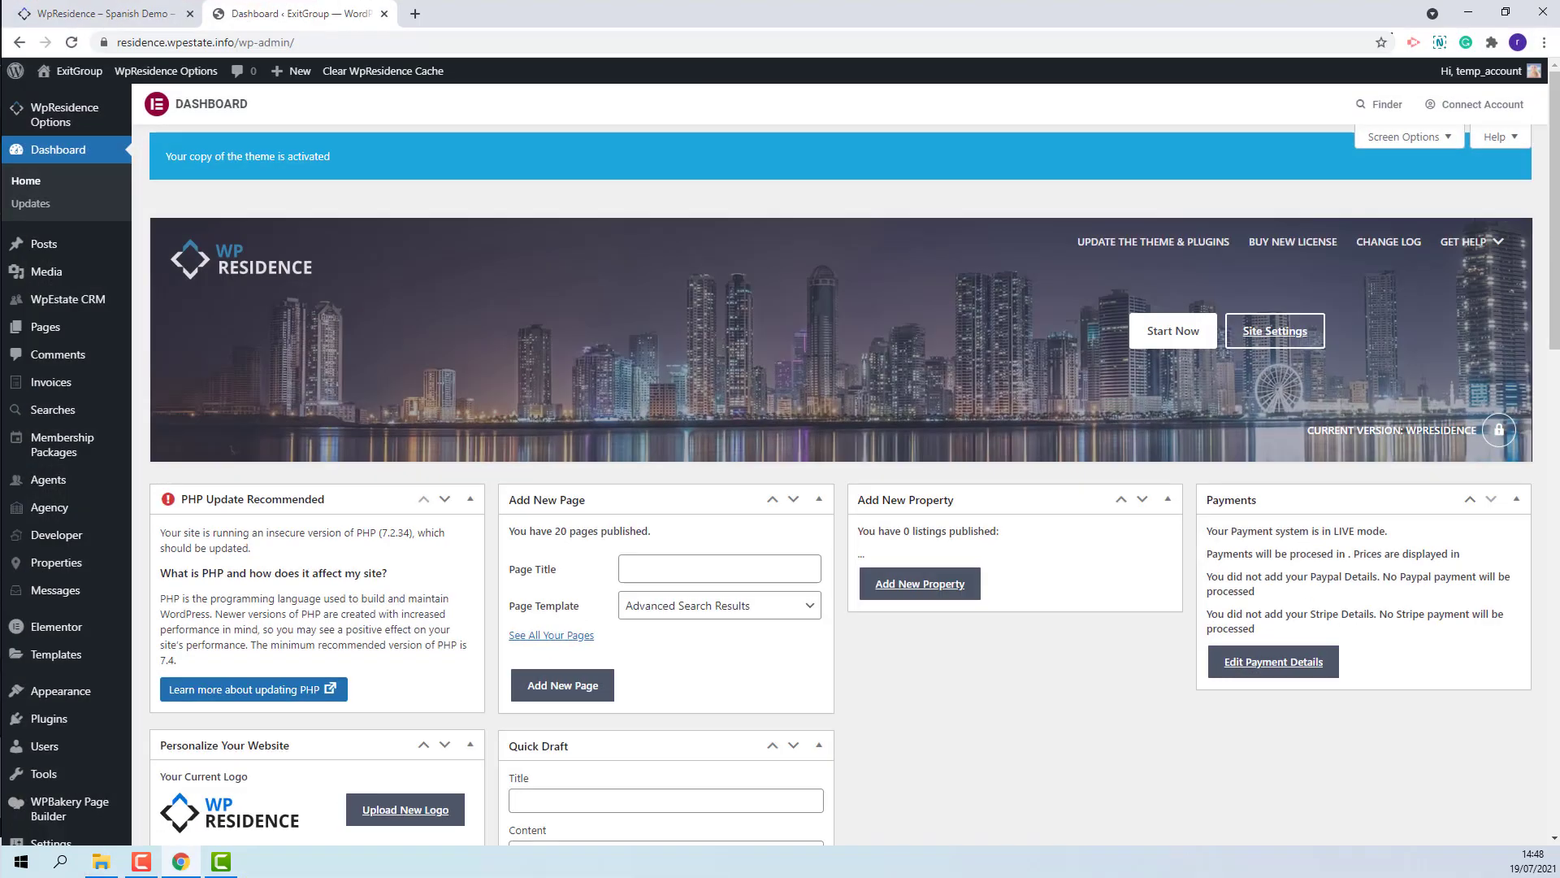
mouse_move(60, 691)
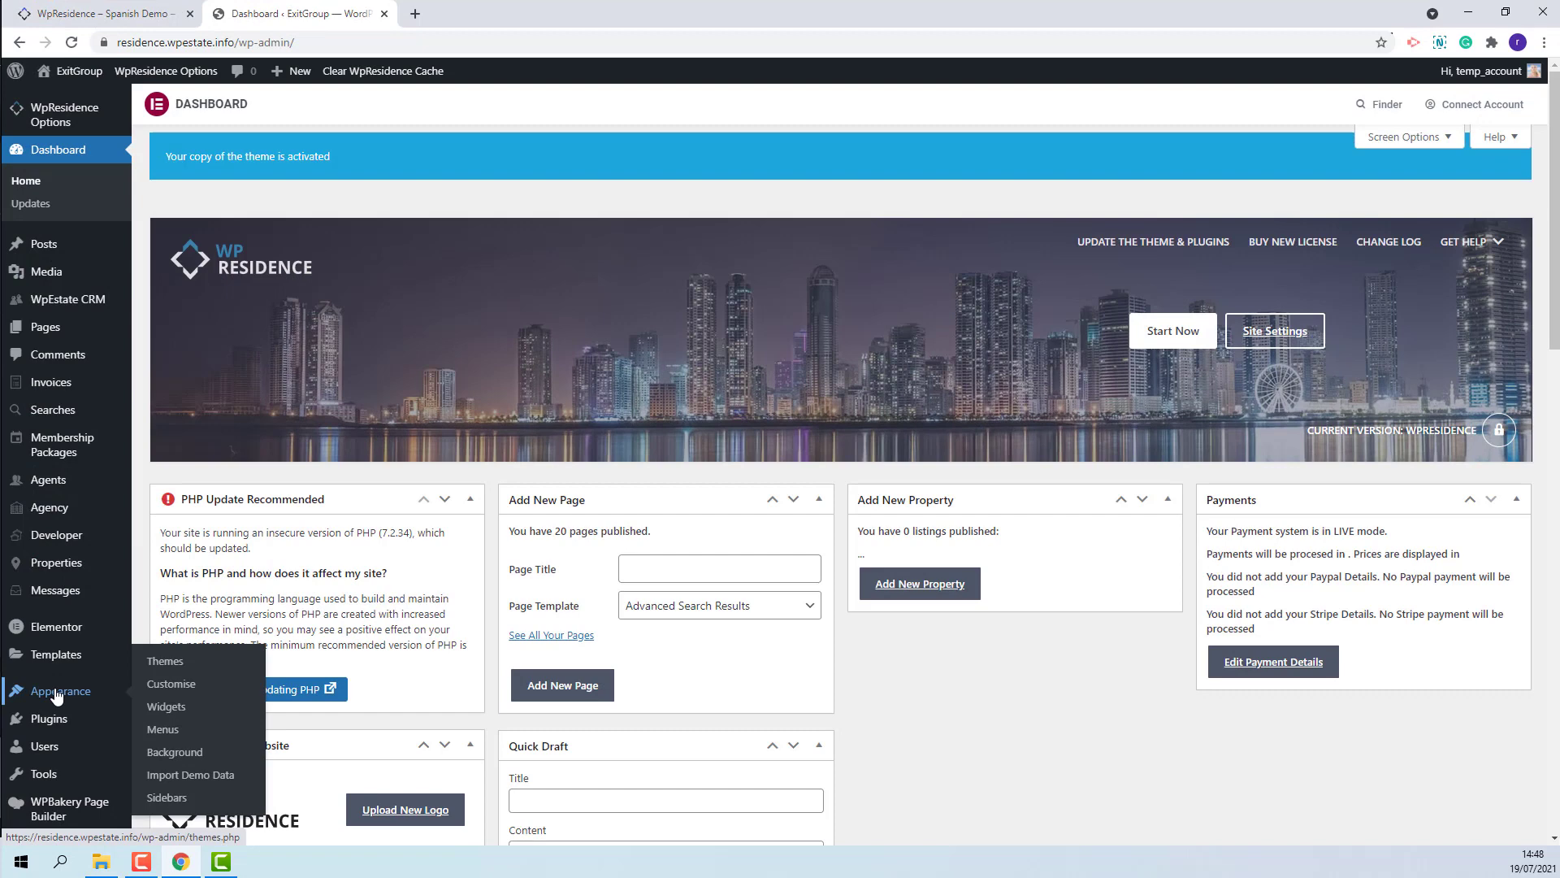
Upload and install wpresidence-child.zip as a new theme, then activate it
click(148, 661)
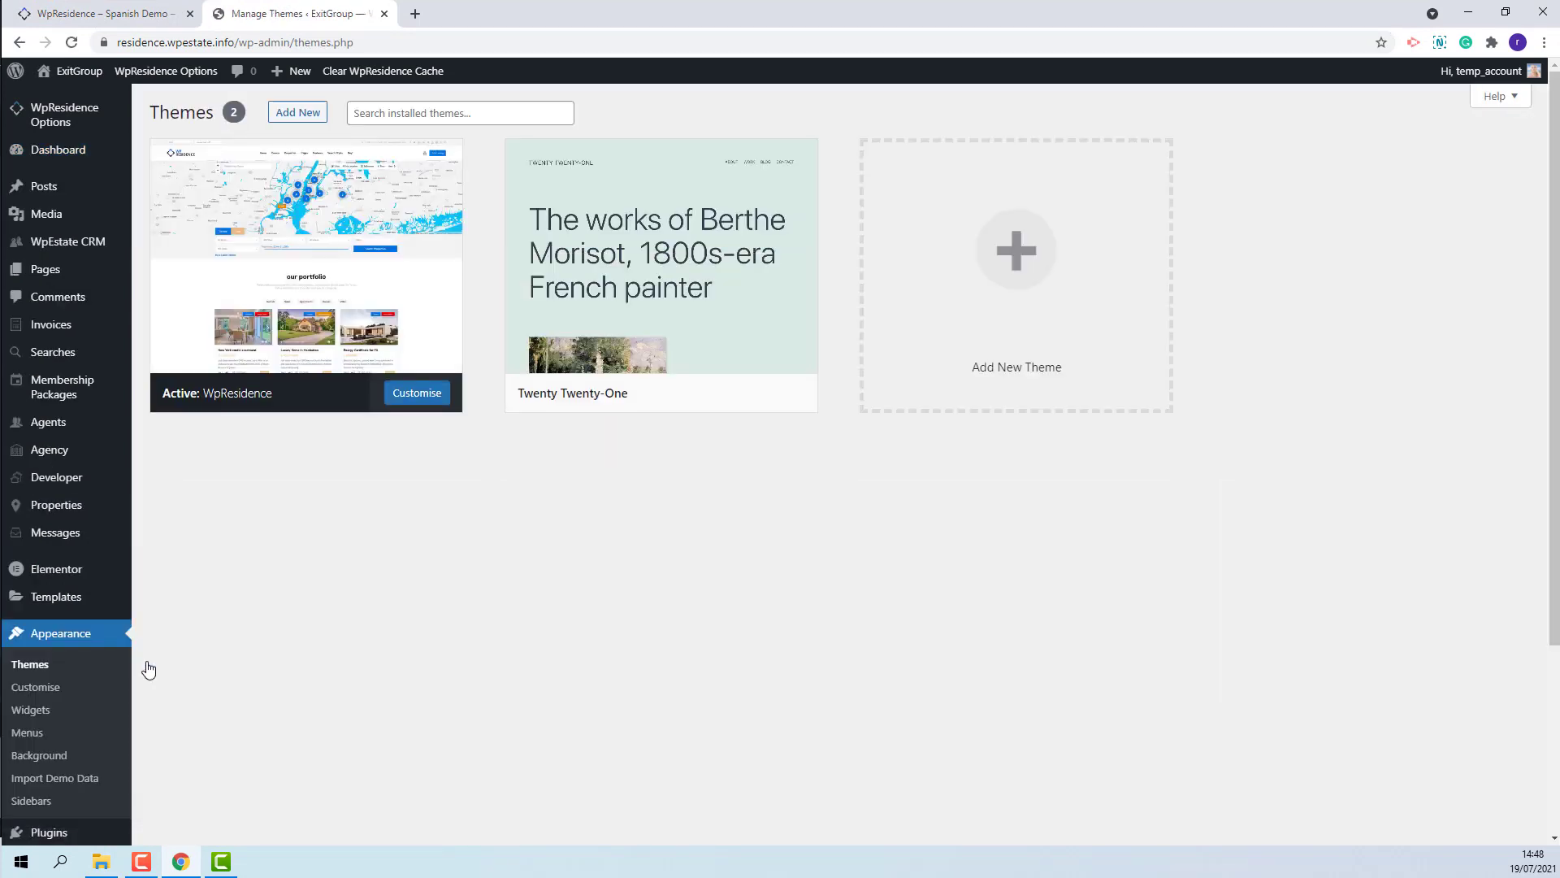
click(296, 116)
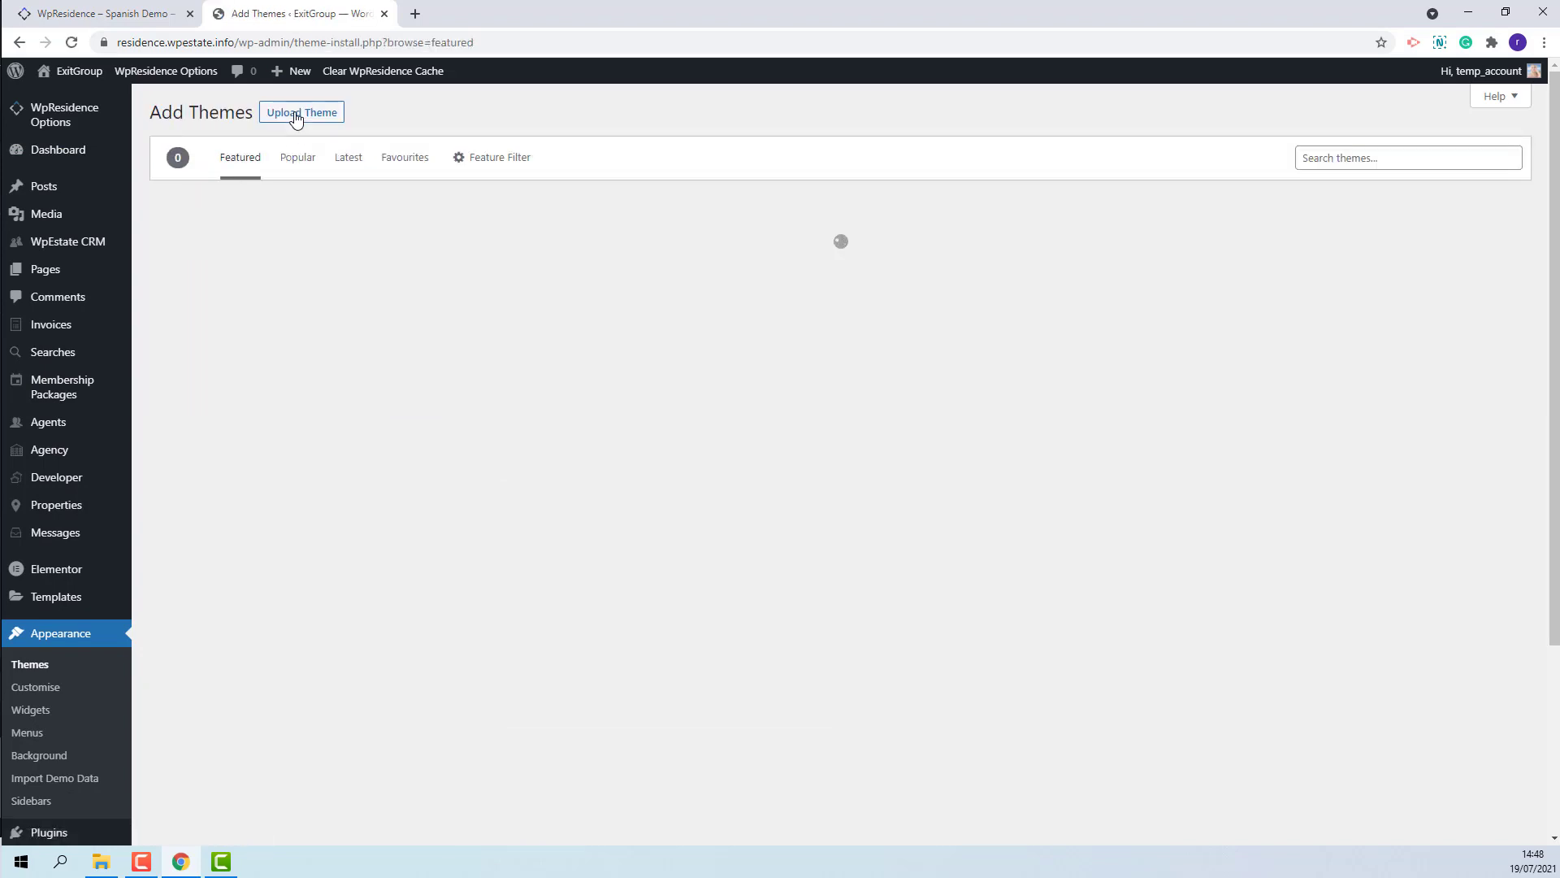
click(296, 115)
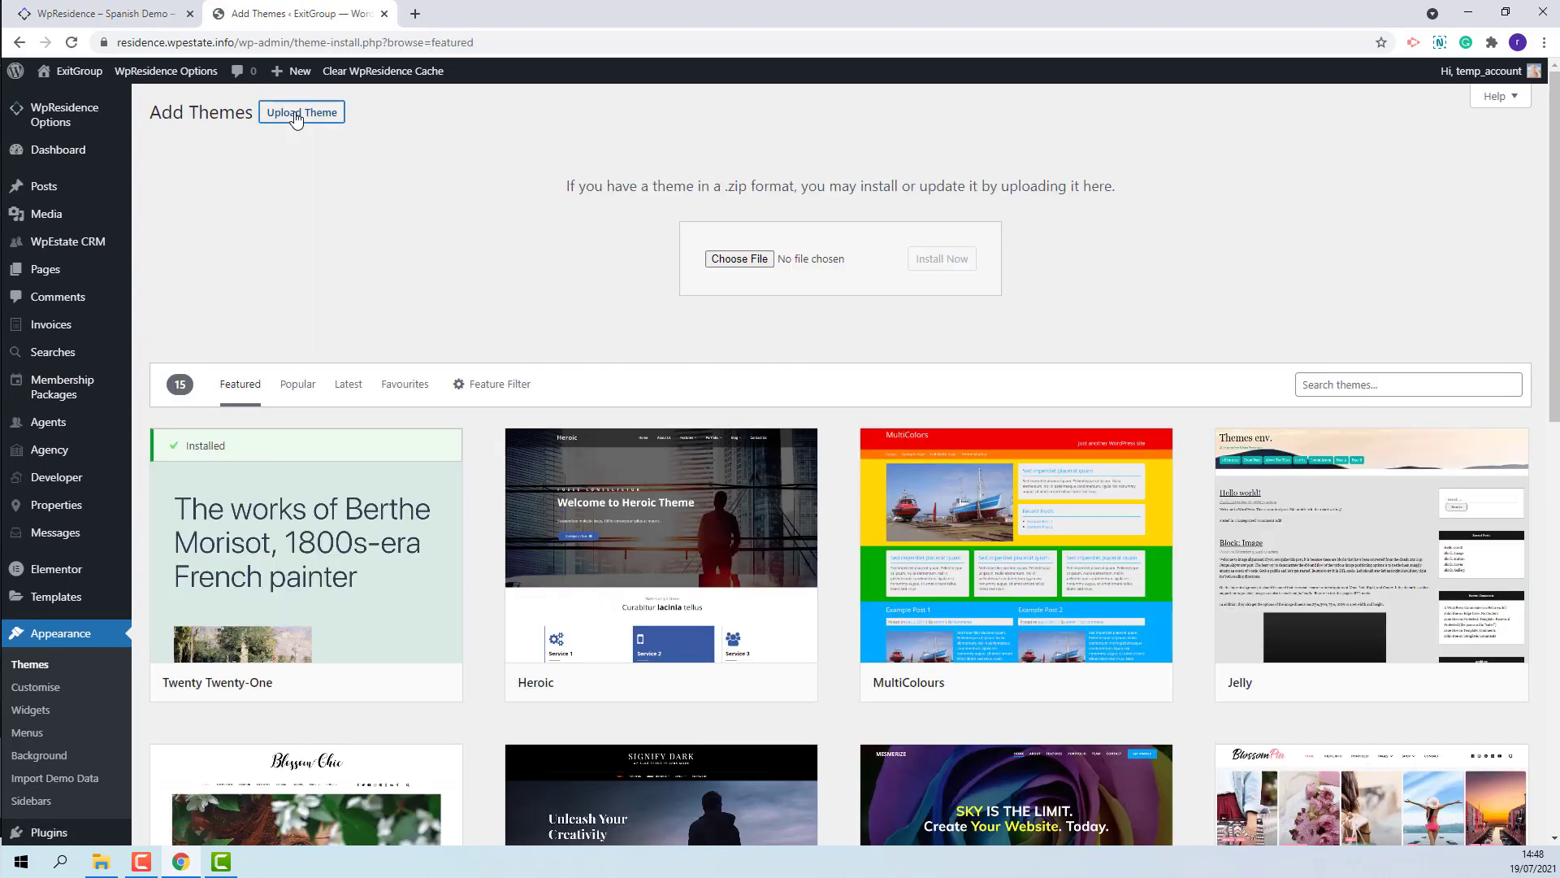
click(740, 259)
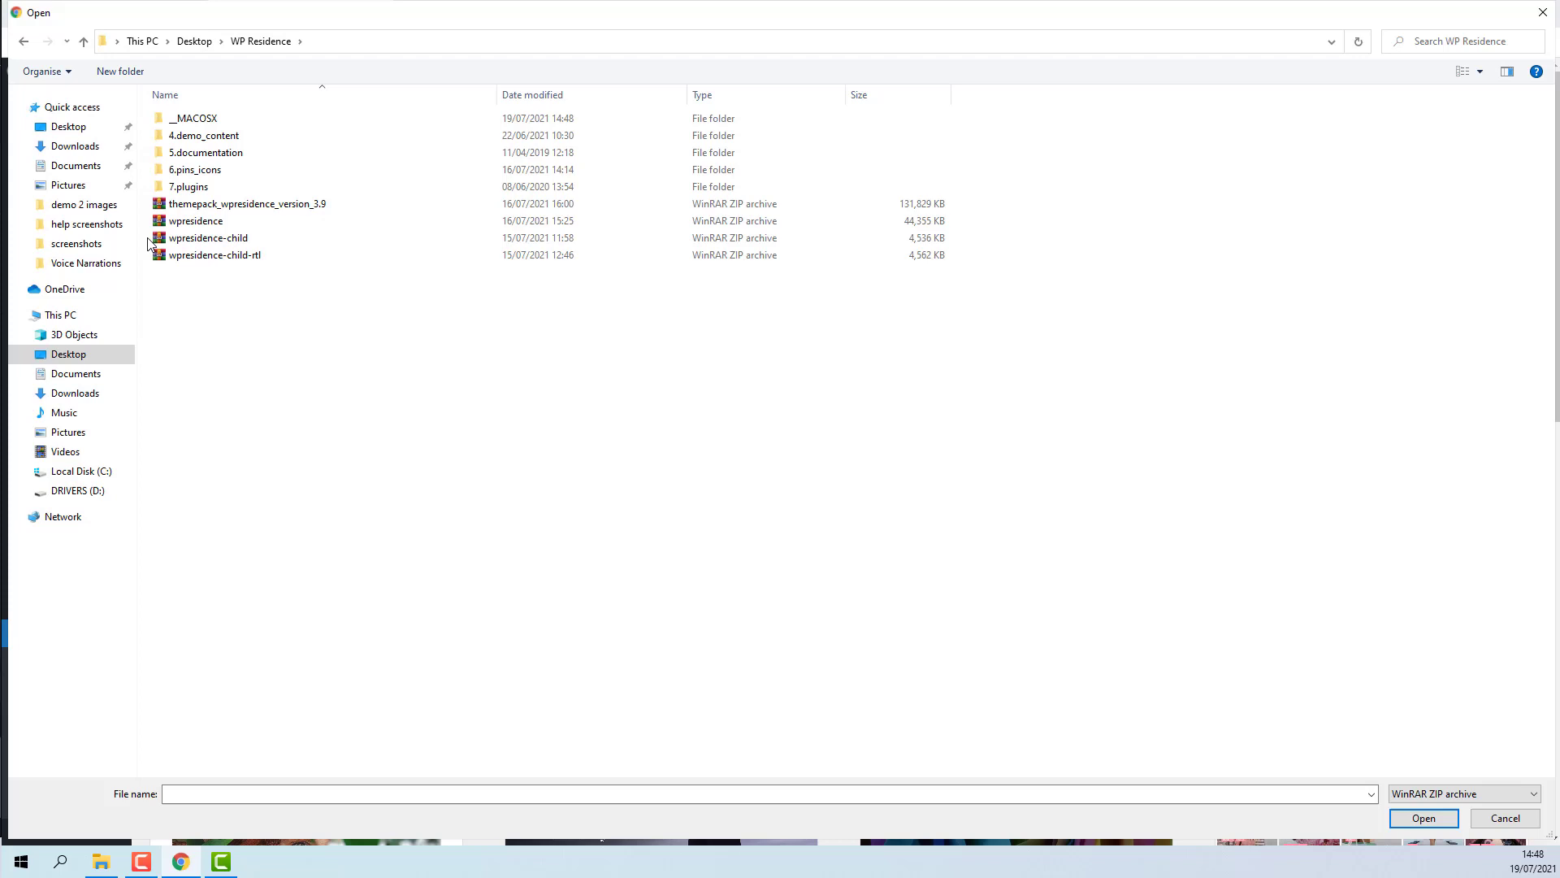
click(197, 239)
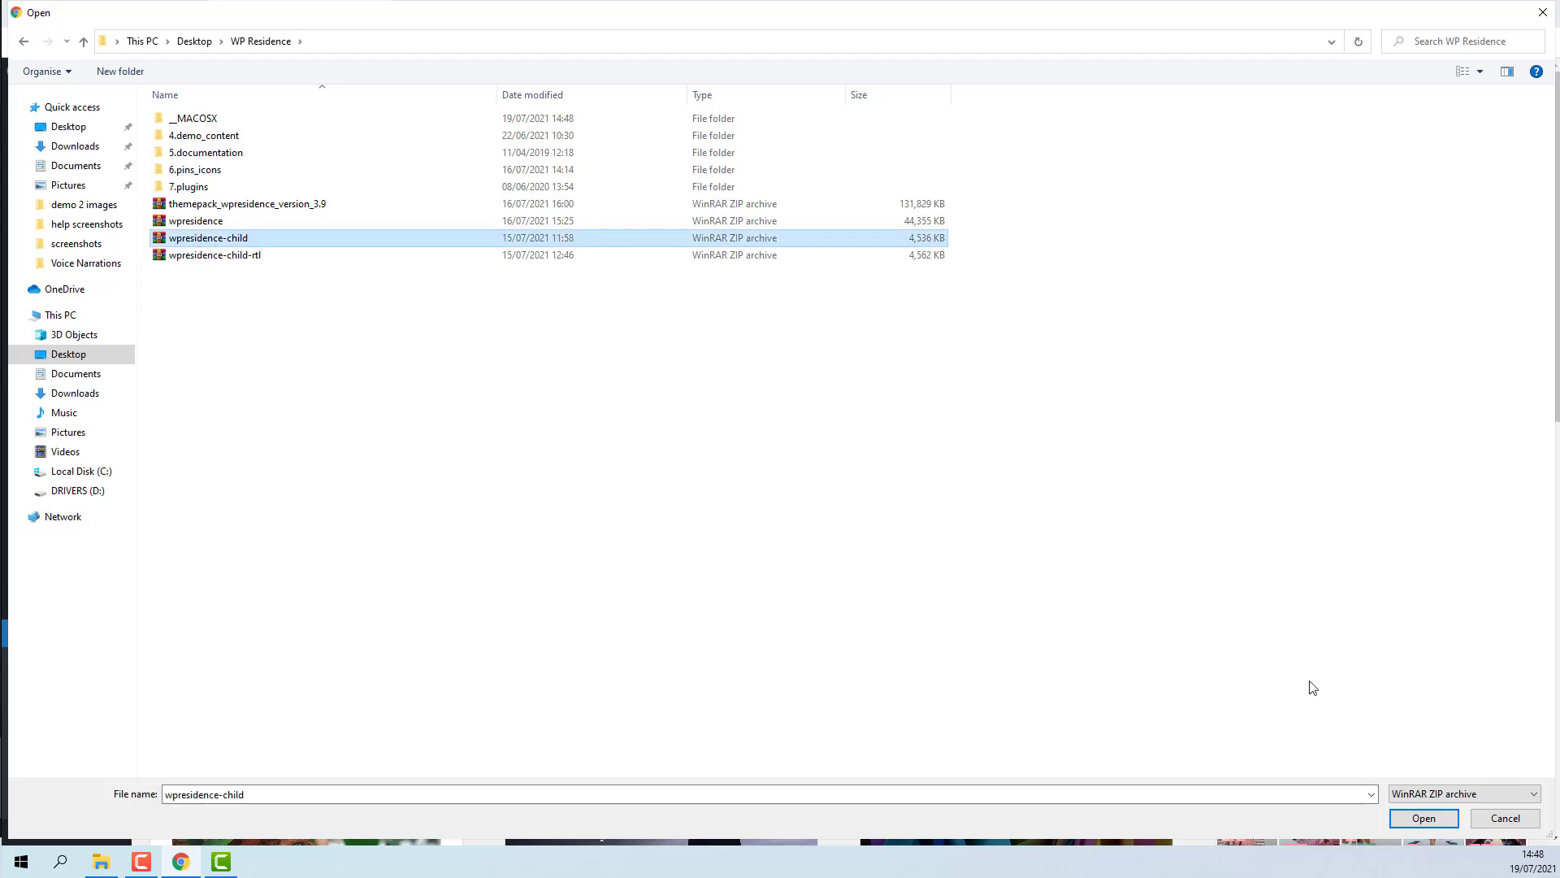
click(1418, 819)
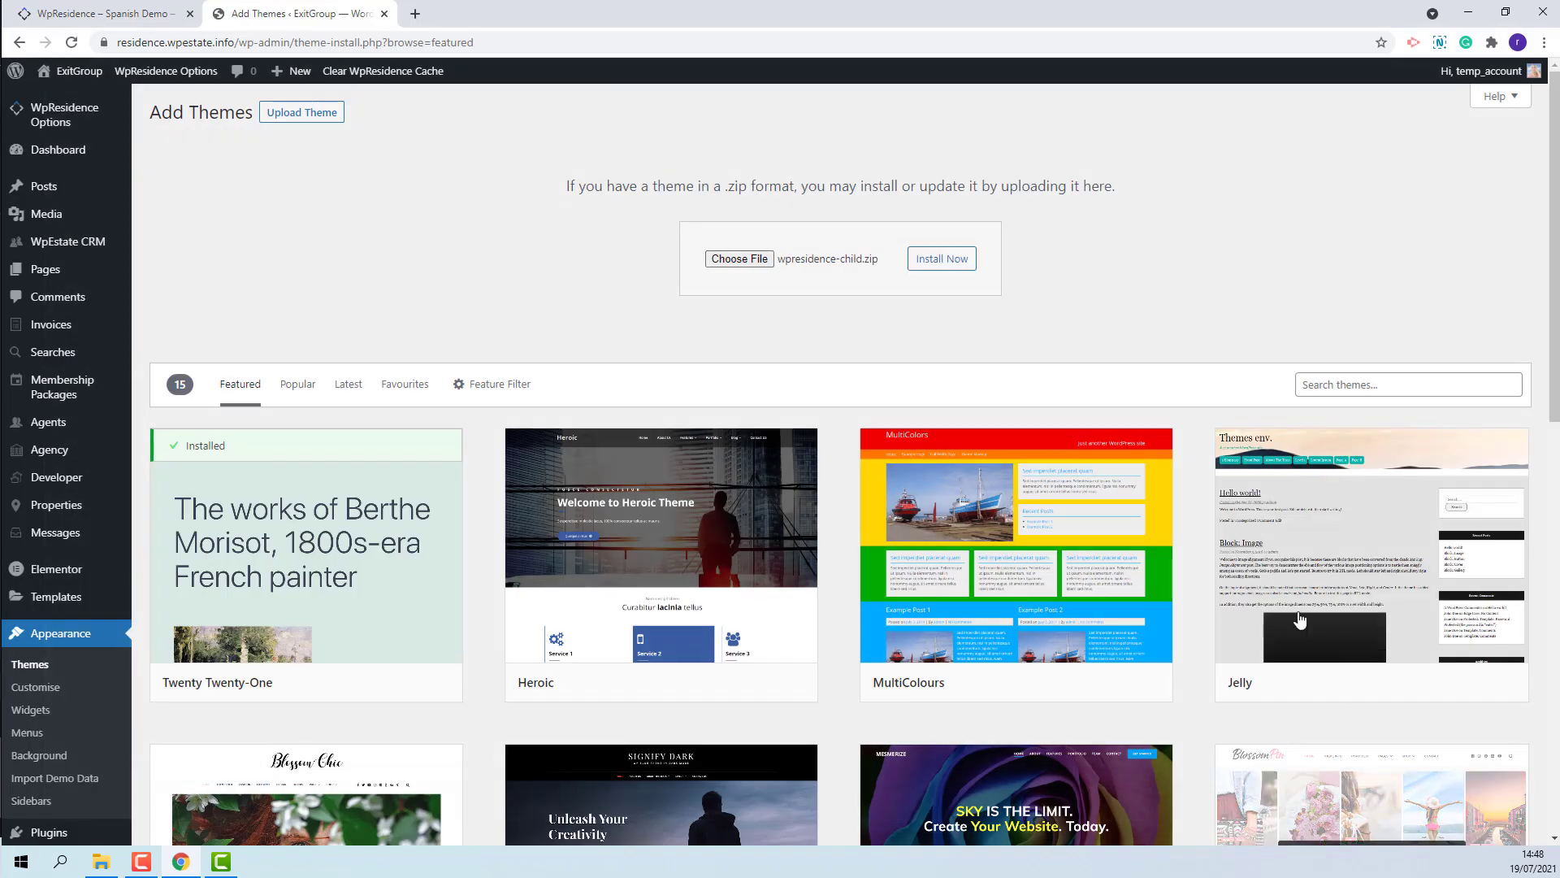
click(940, 272)
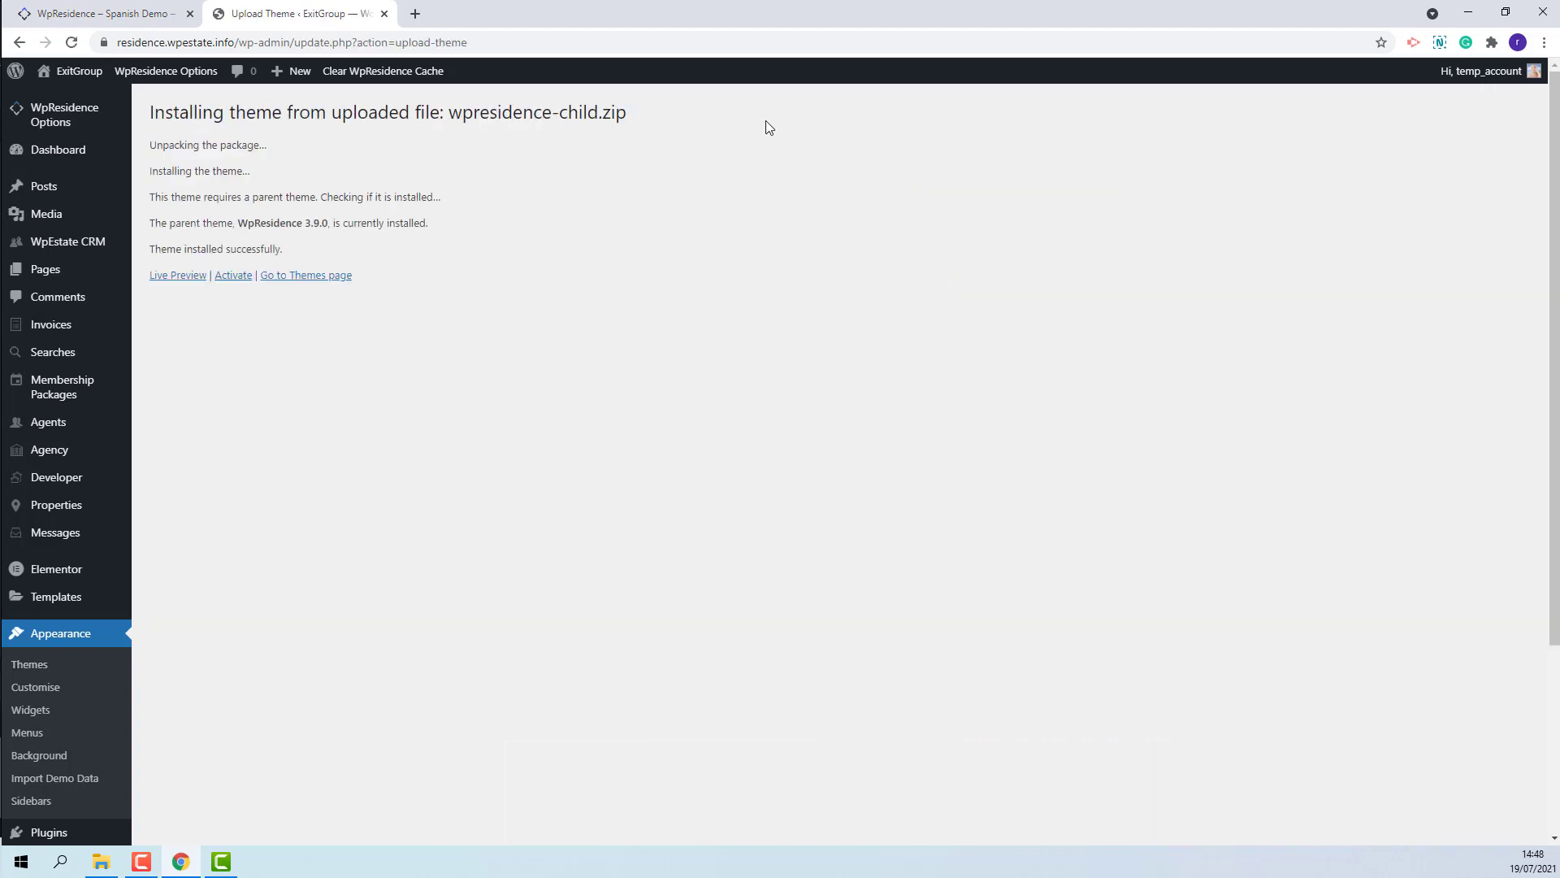
click(223, 278)
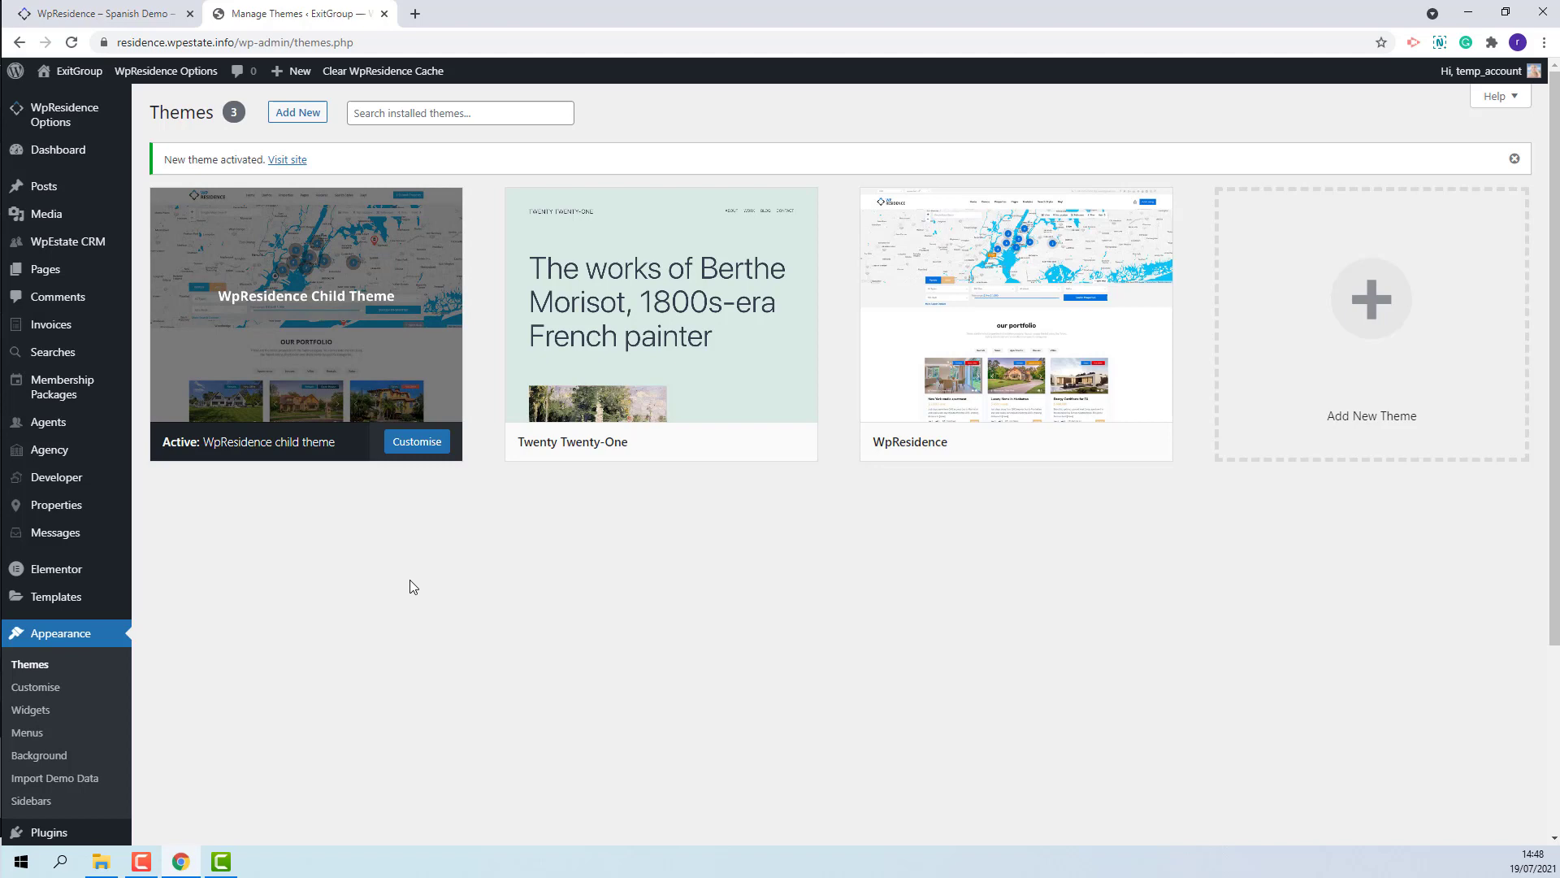
Choose Français as the Site Language in General settings and save
scroll(436, 553, down, 3)
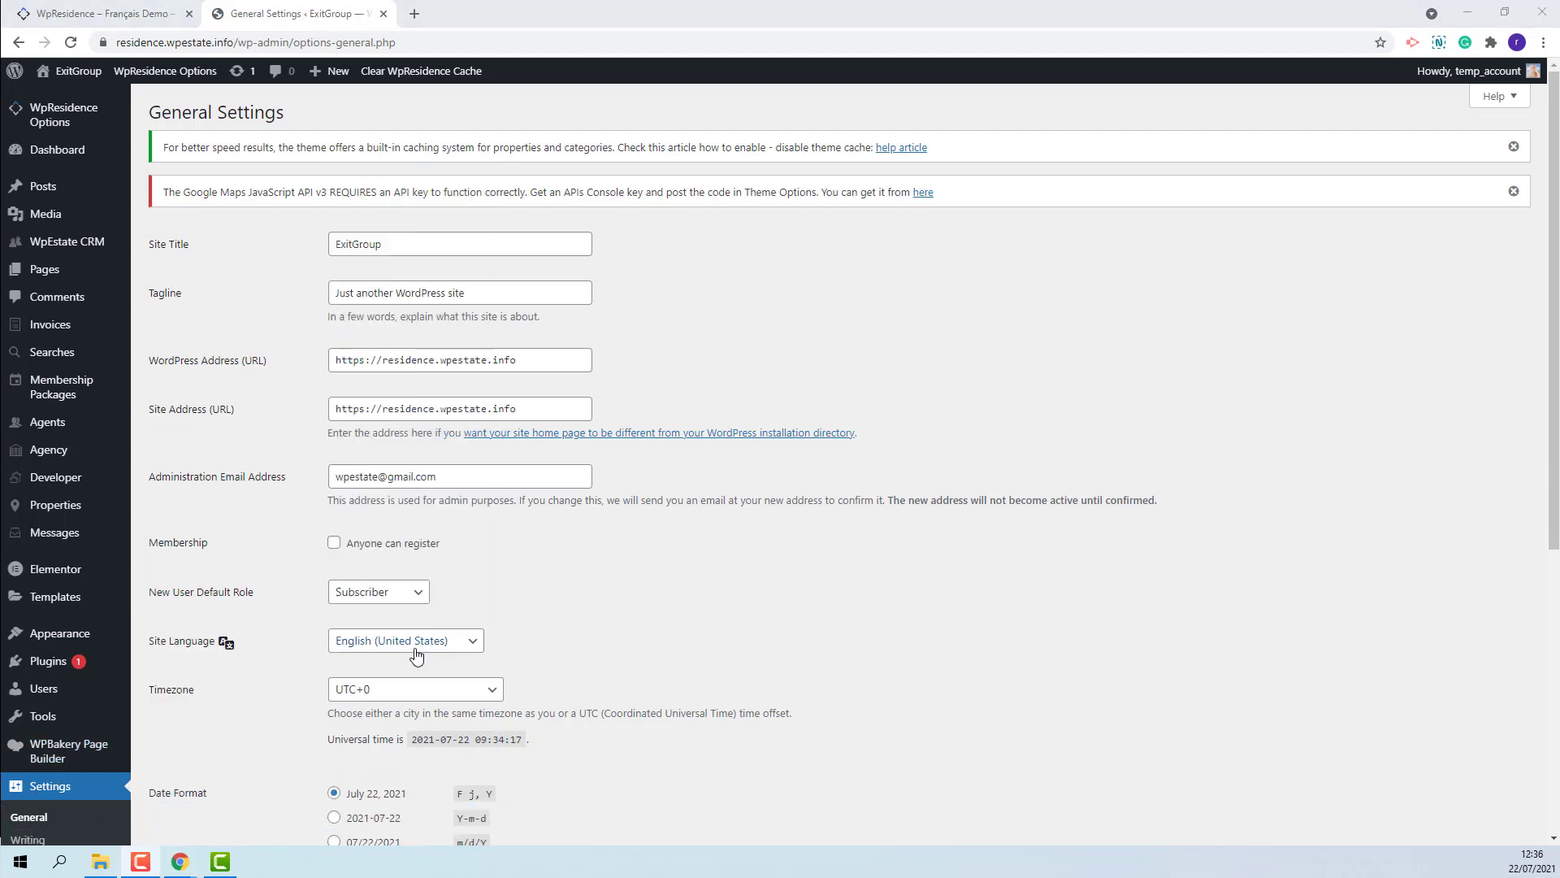
click(414, 642)
scroll(416, 618, down, 1)
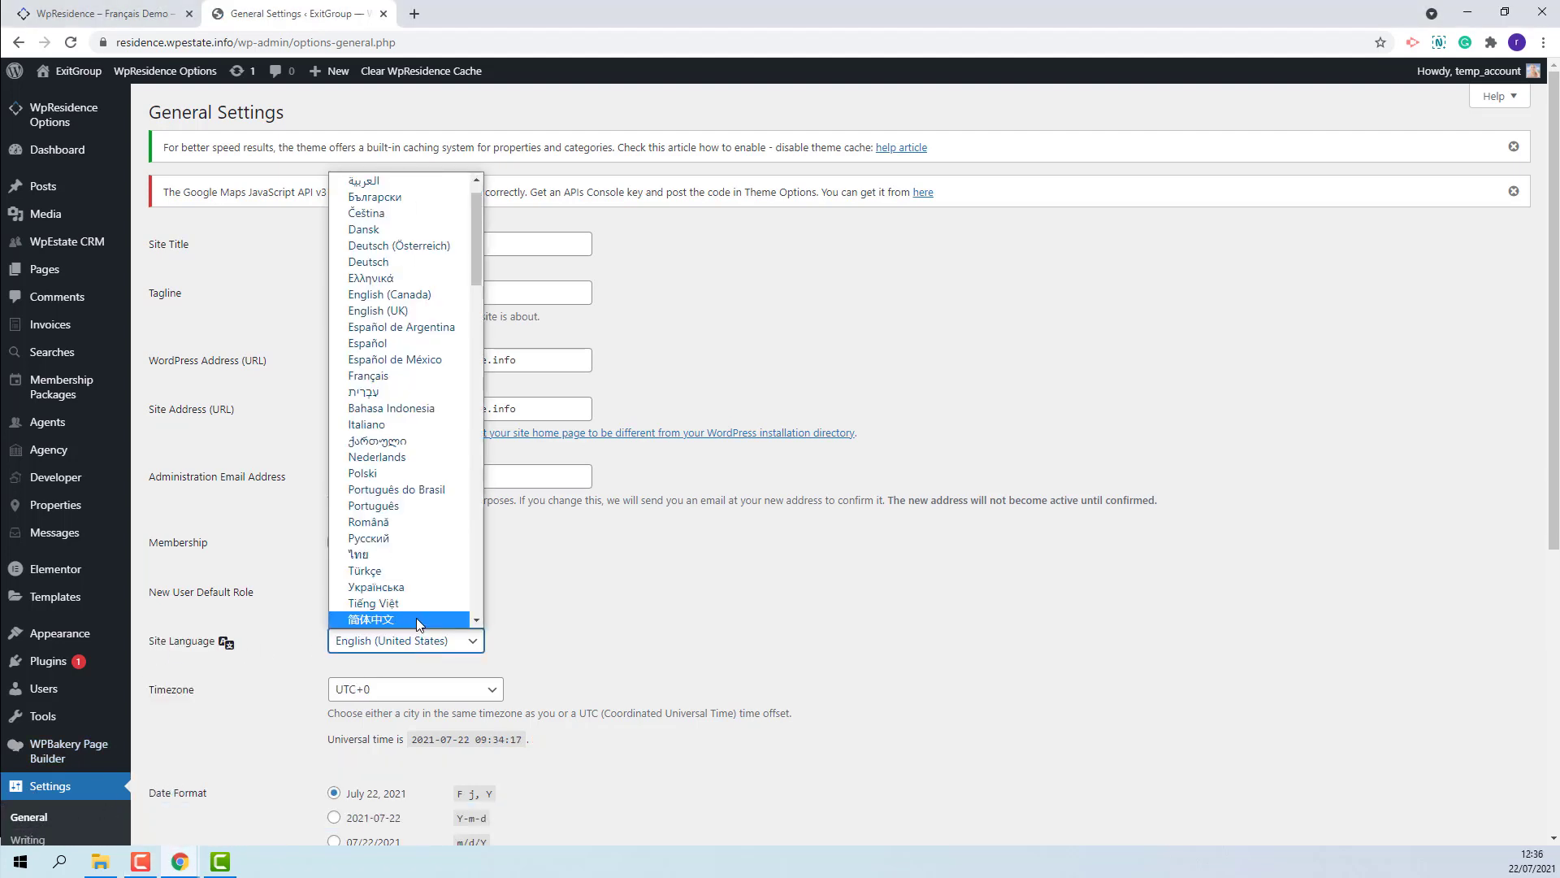
click(378, 377)
scroll(377, 406, down, 6)
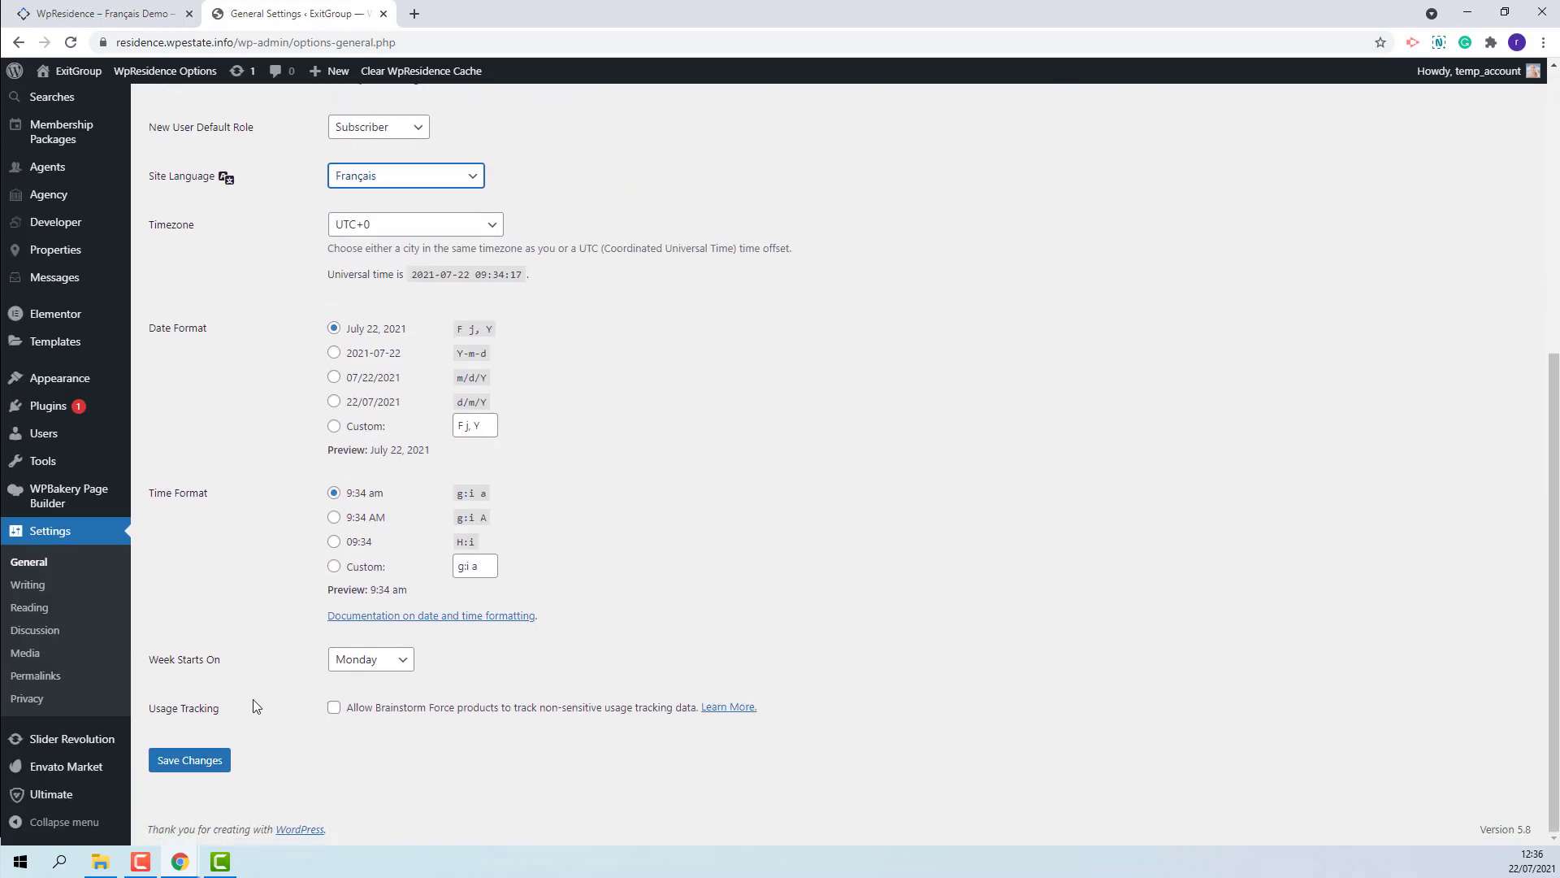
click(206, 763)
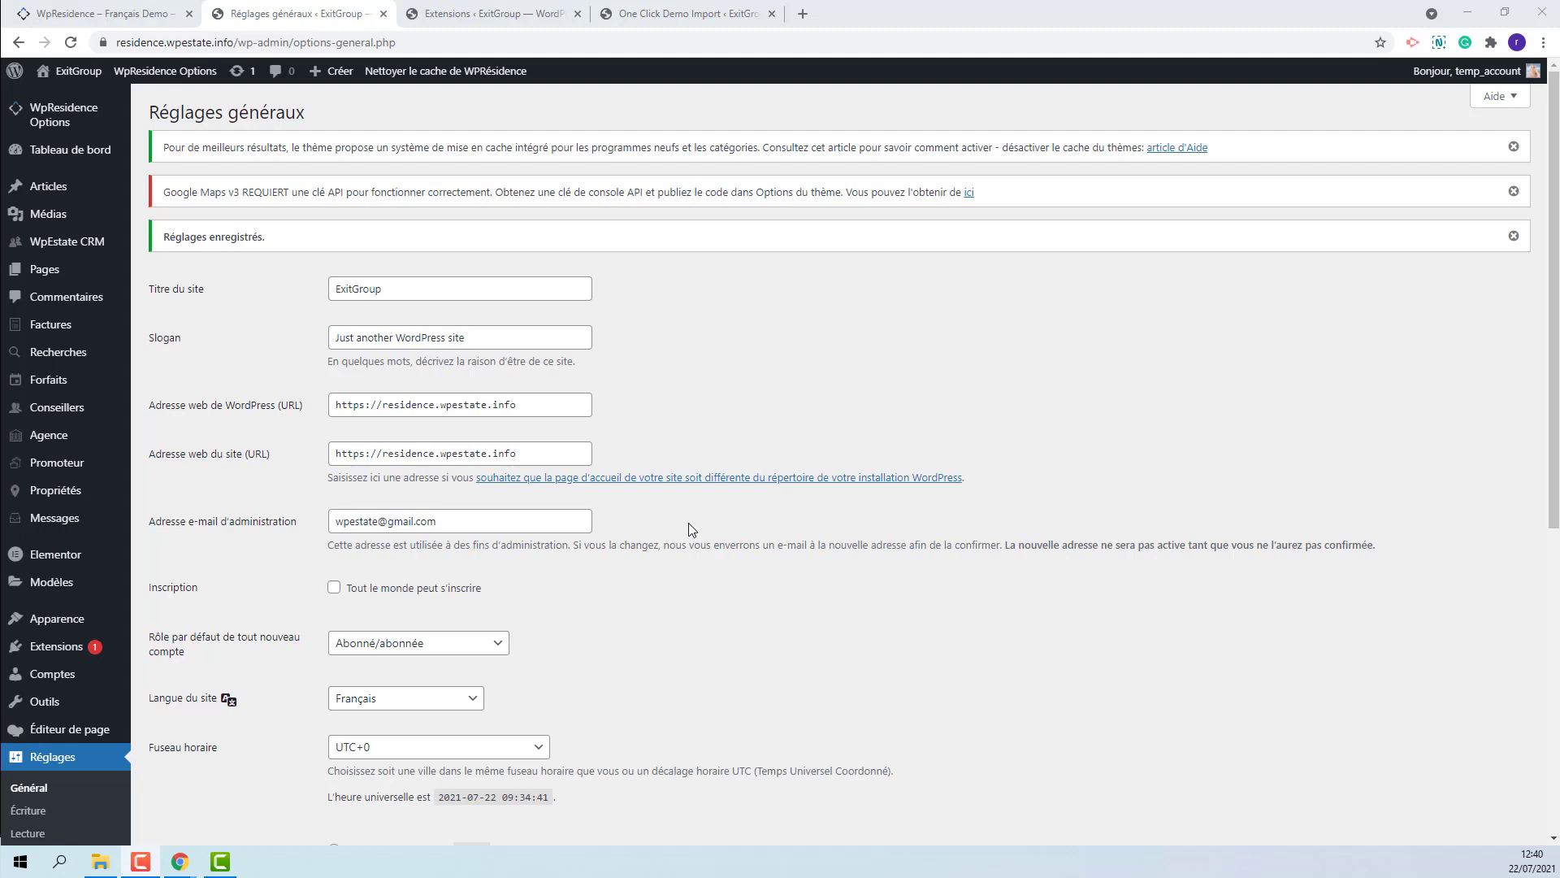
Search plugins for 'svg sup', then install and activate SVG Support
click(485, 14)
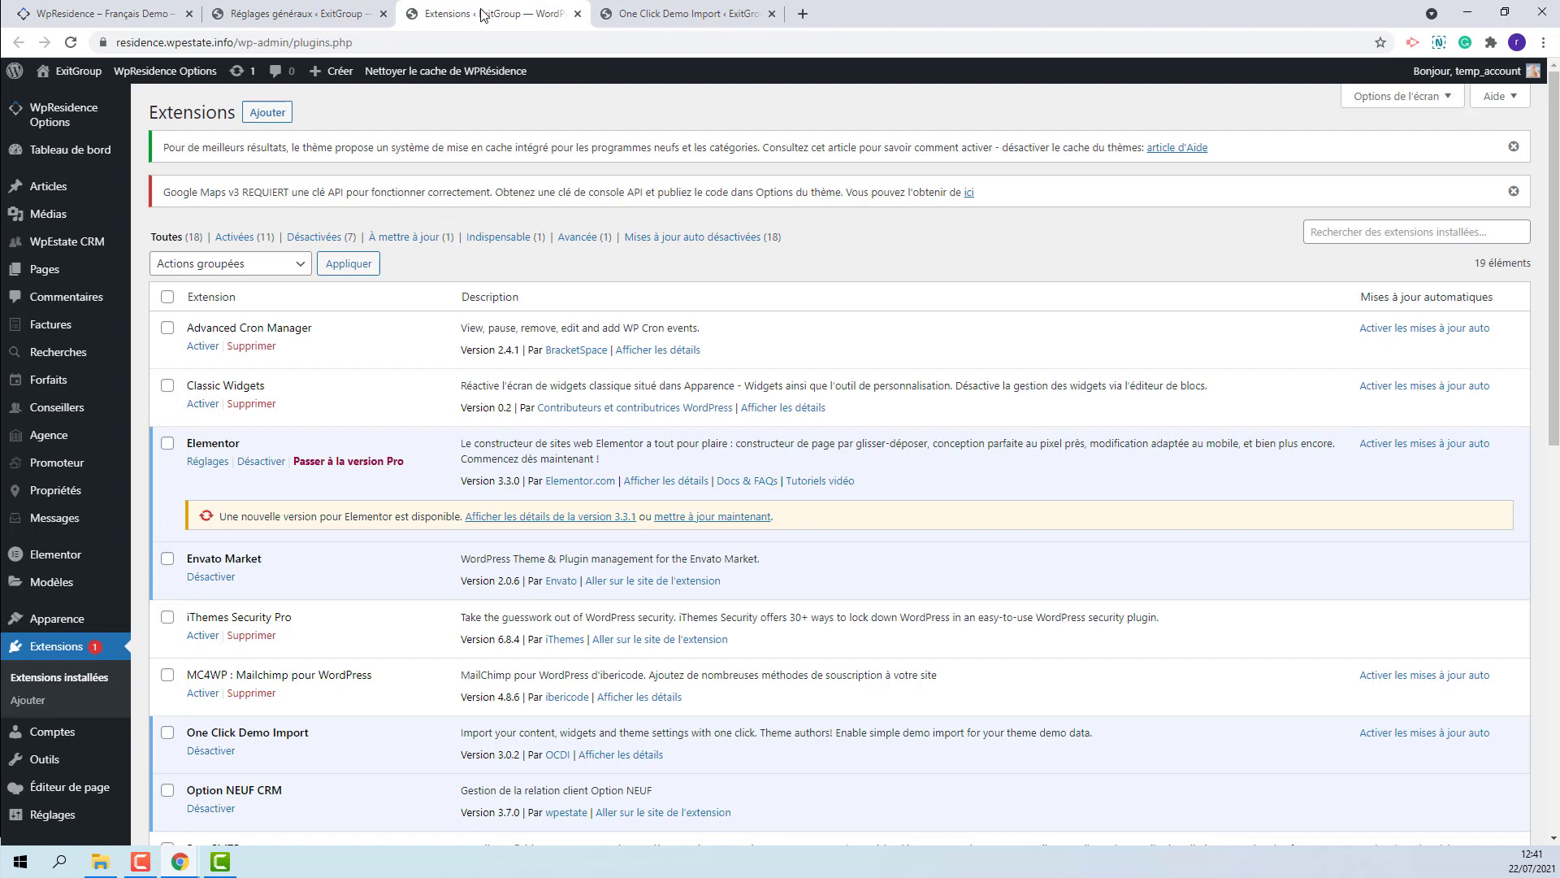
click(265, 118)
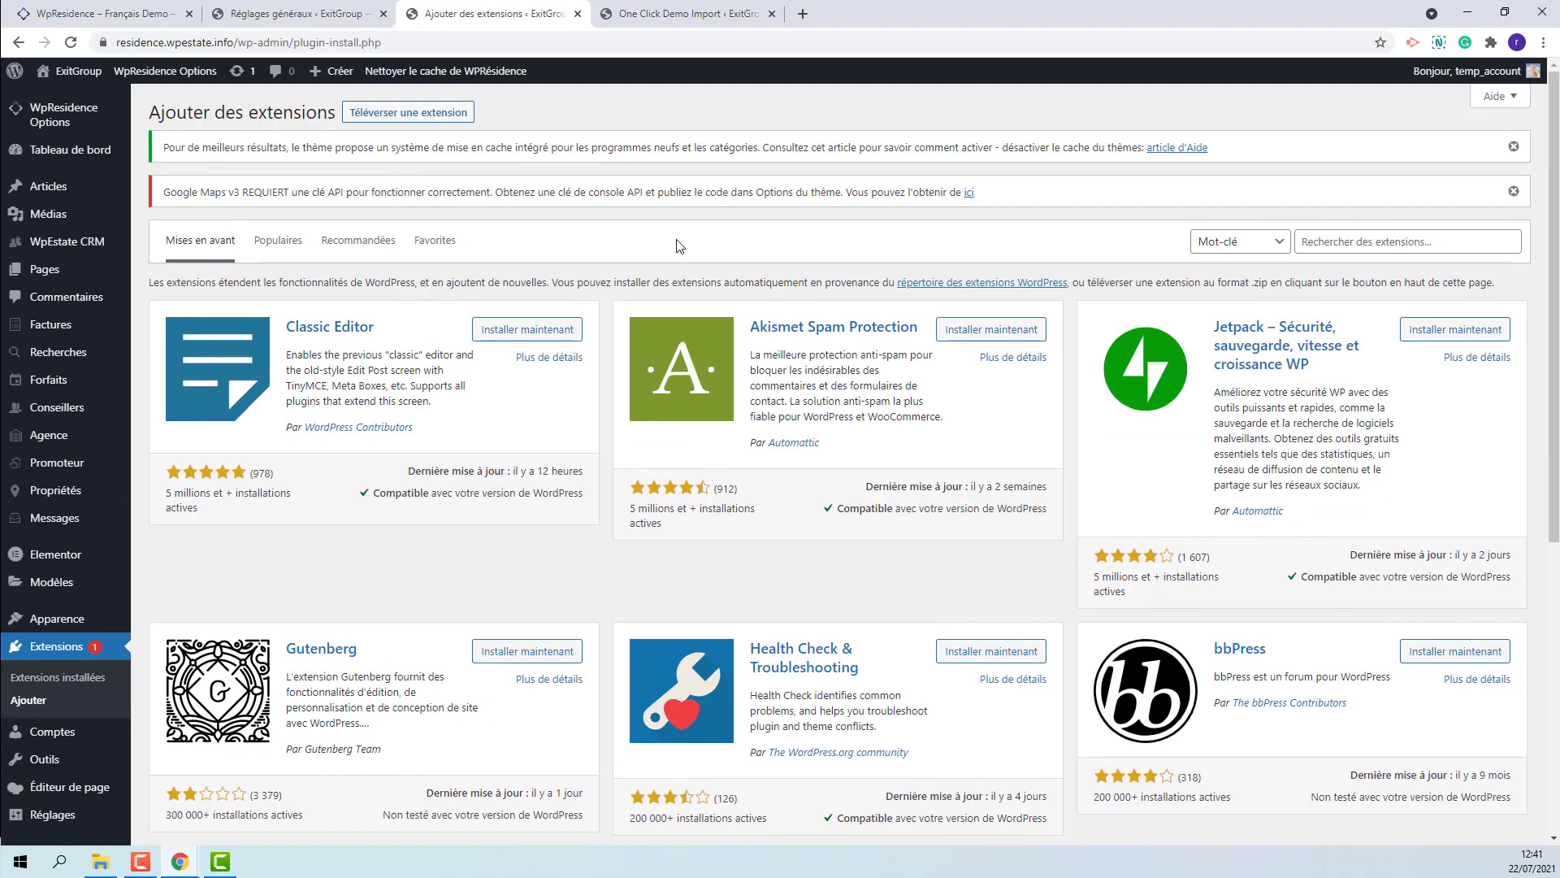
click(1308, 249)
text(s)
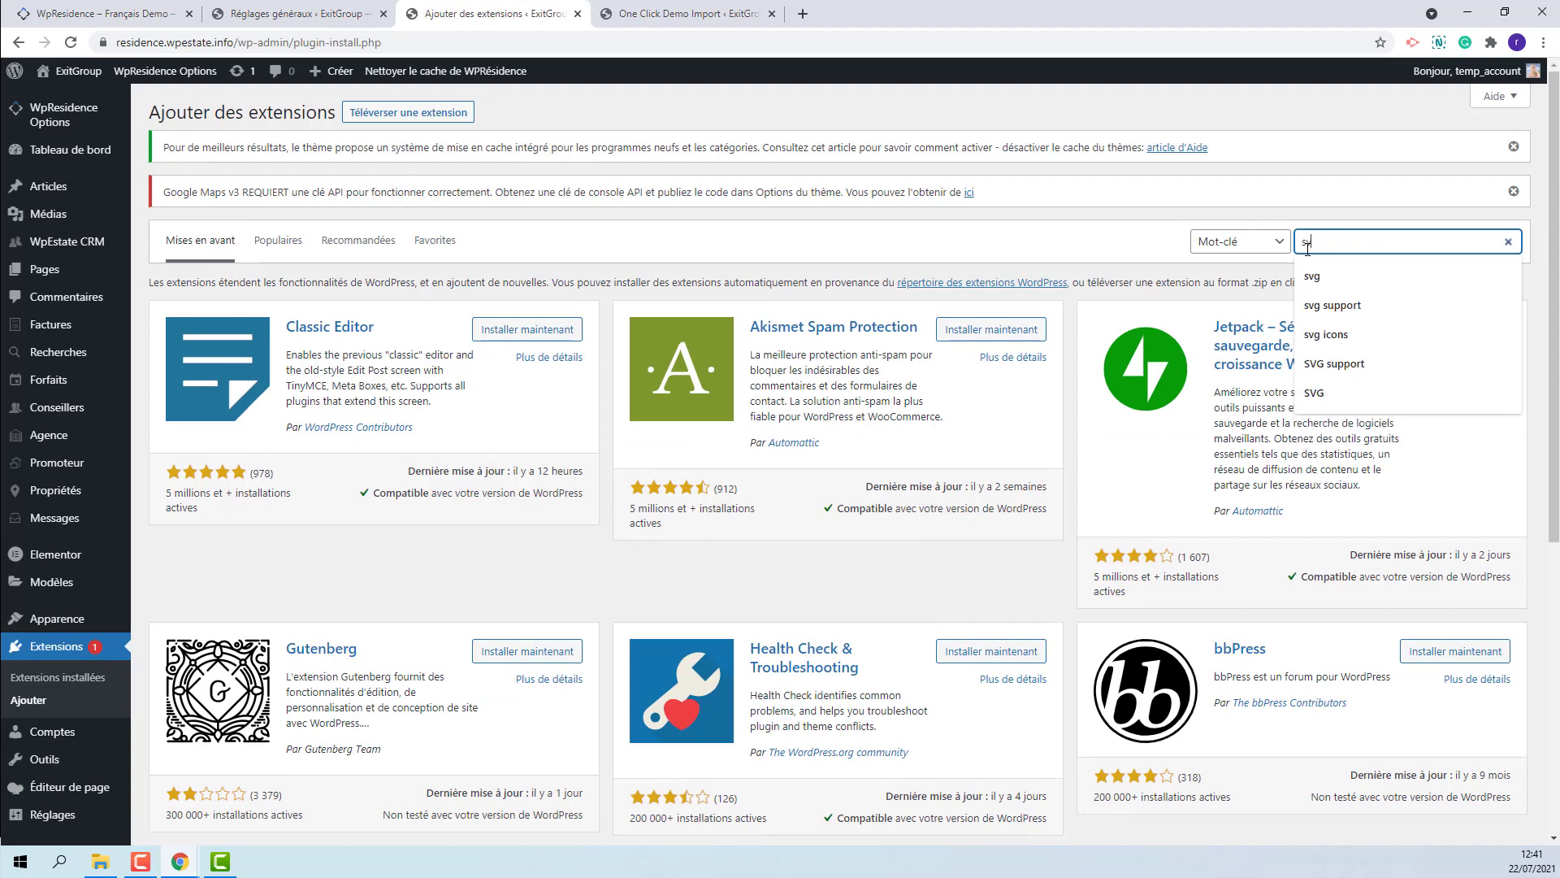
text(vg sup)
click(1336, 276)
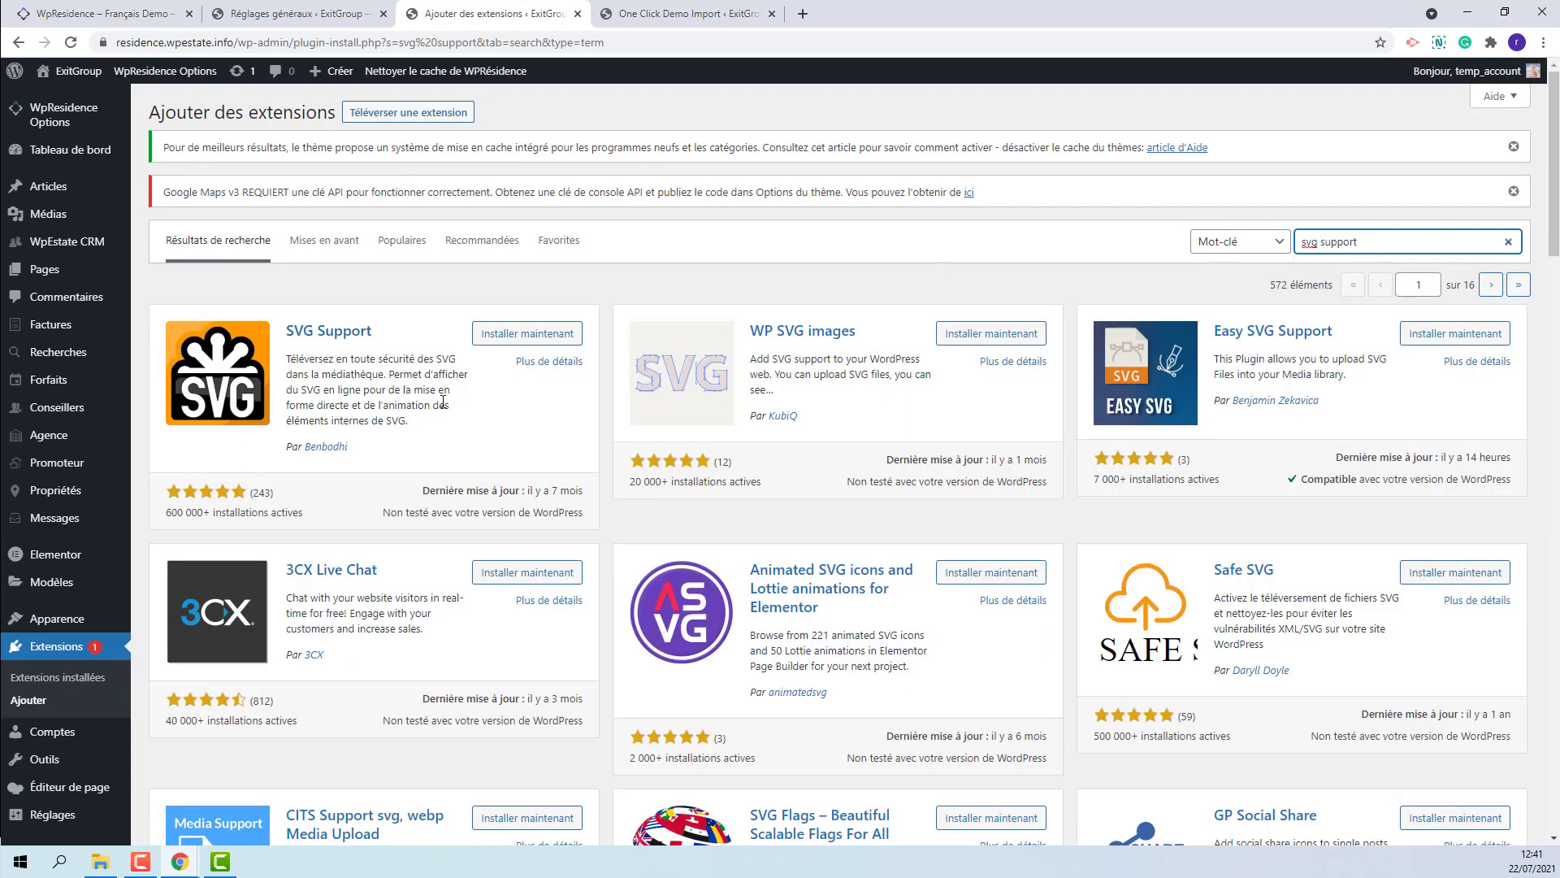
click(523, 331)
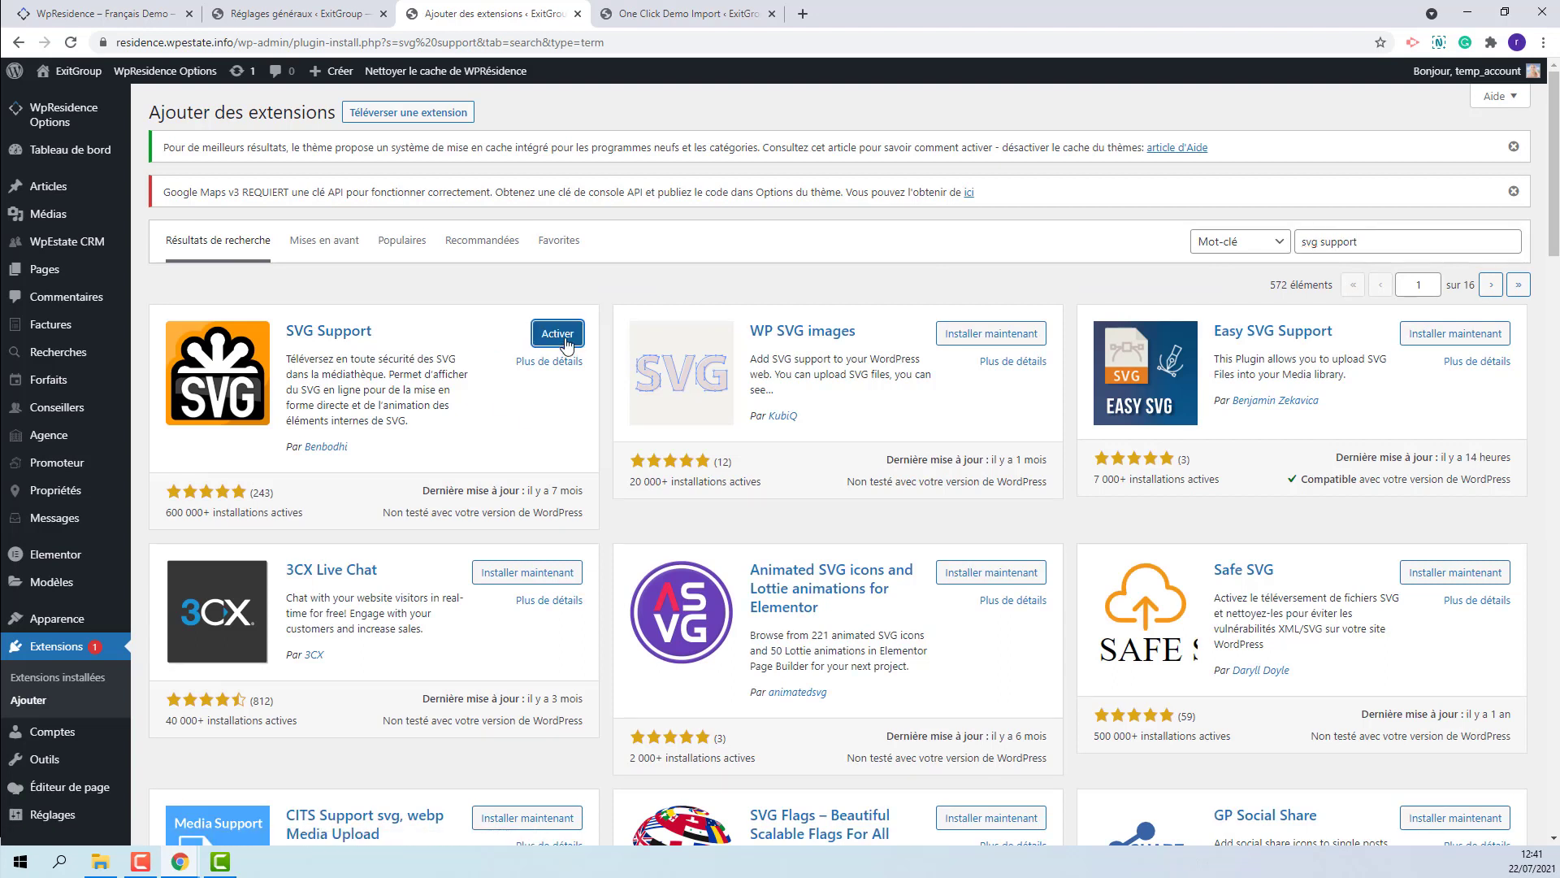
click(560, 334)
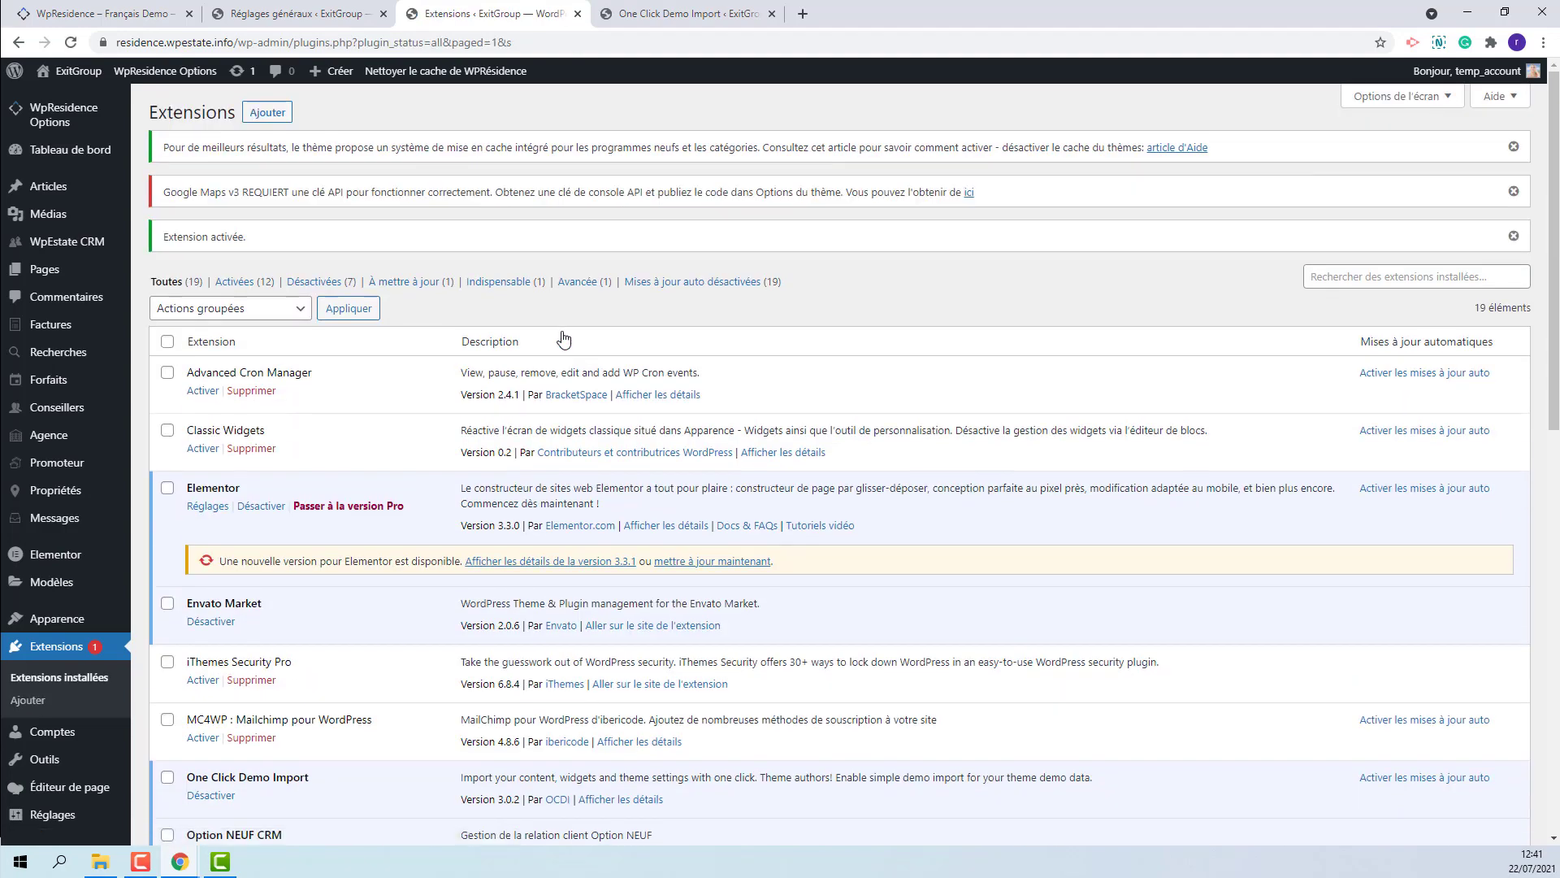
In SVG Support settings, tick 'Restreindre aux administrateurs'
scroll(564, 338, down, 1)
scroll(563, 338, down, 2)
scroll(563, 338, down, 2)
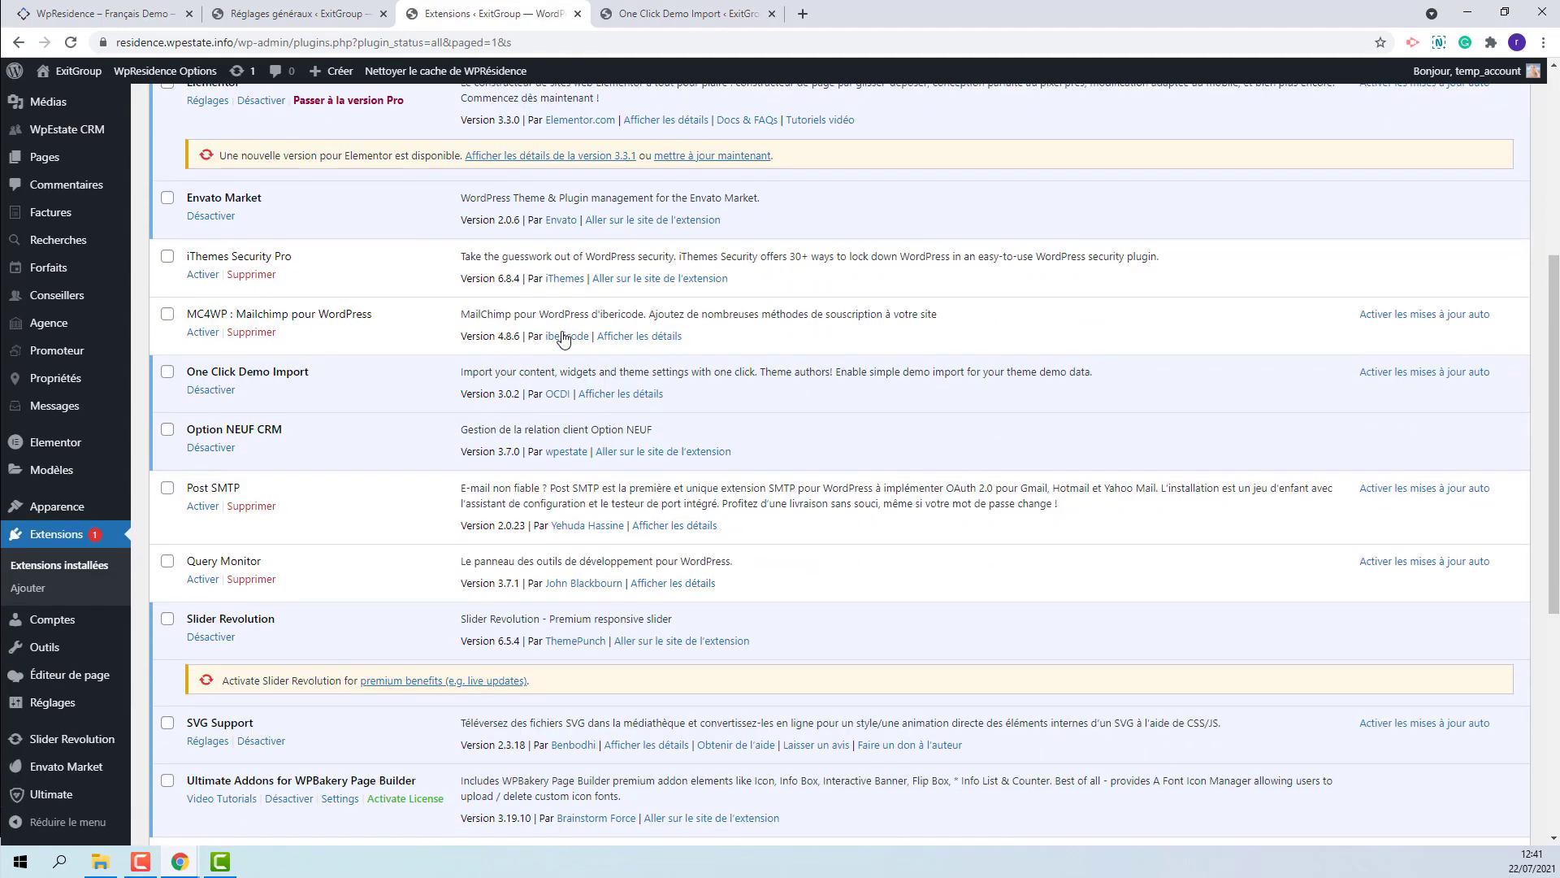
scroll(563, 338, down, 1)
scroll(563, 337, down, 2)
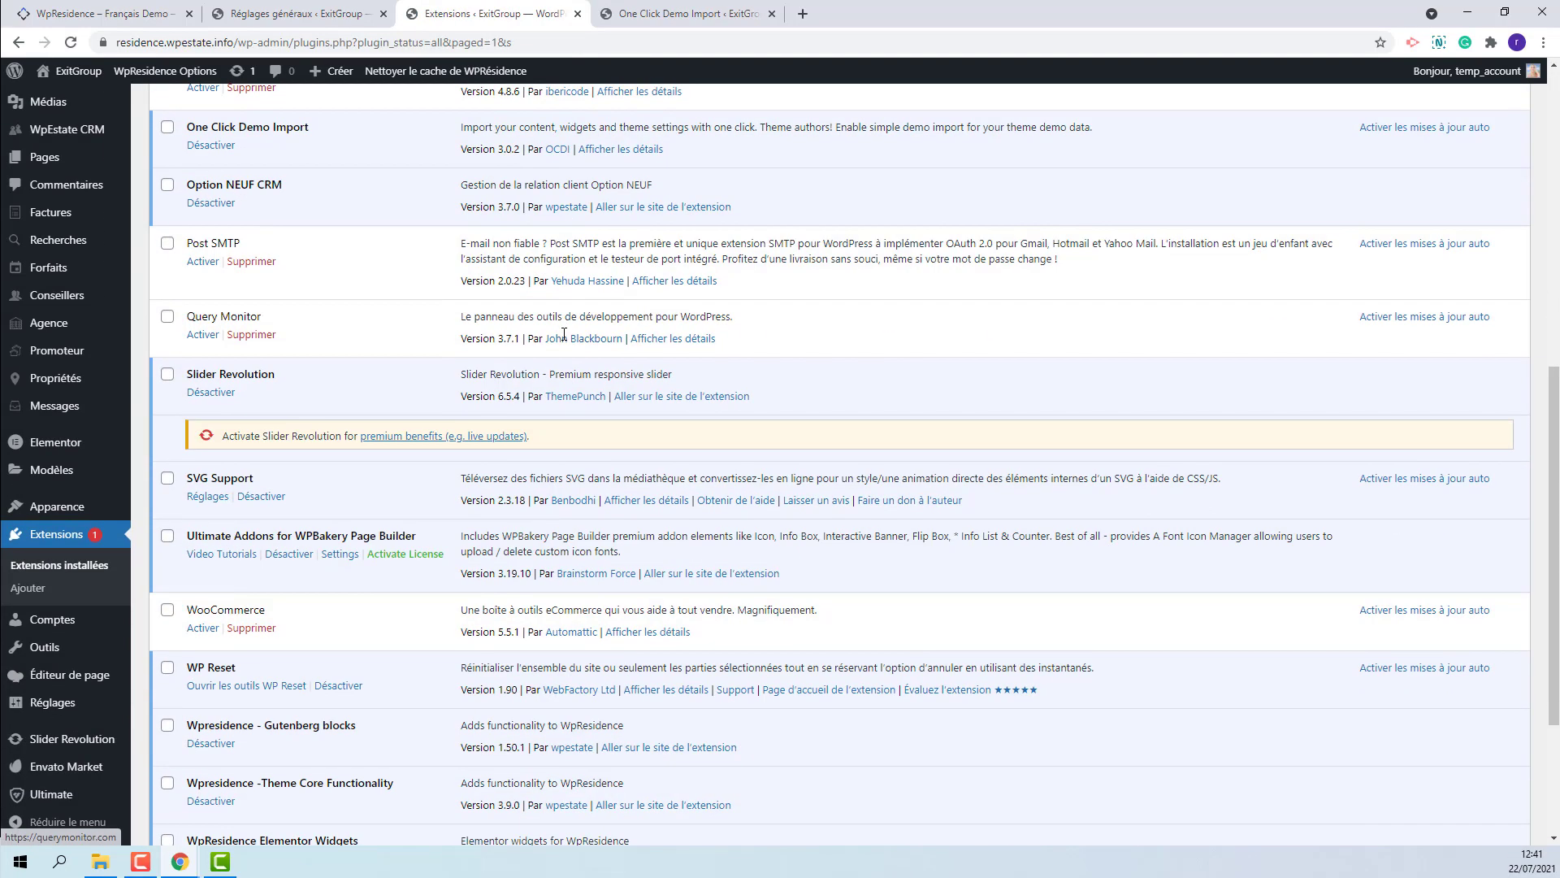
click(211, 504)
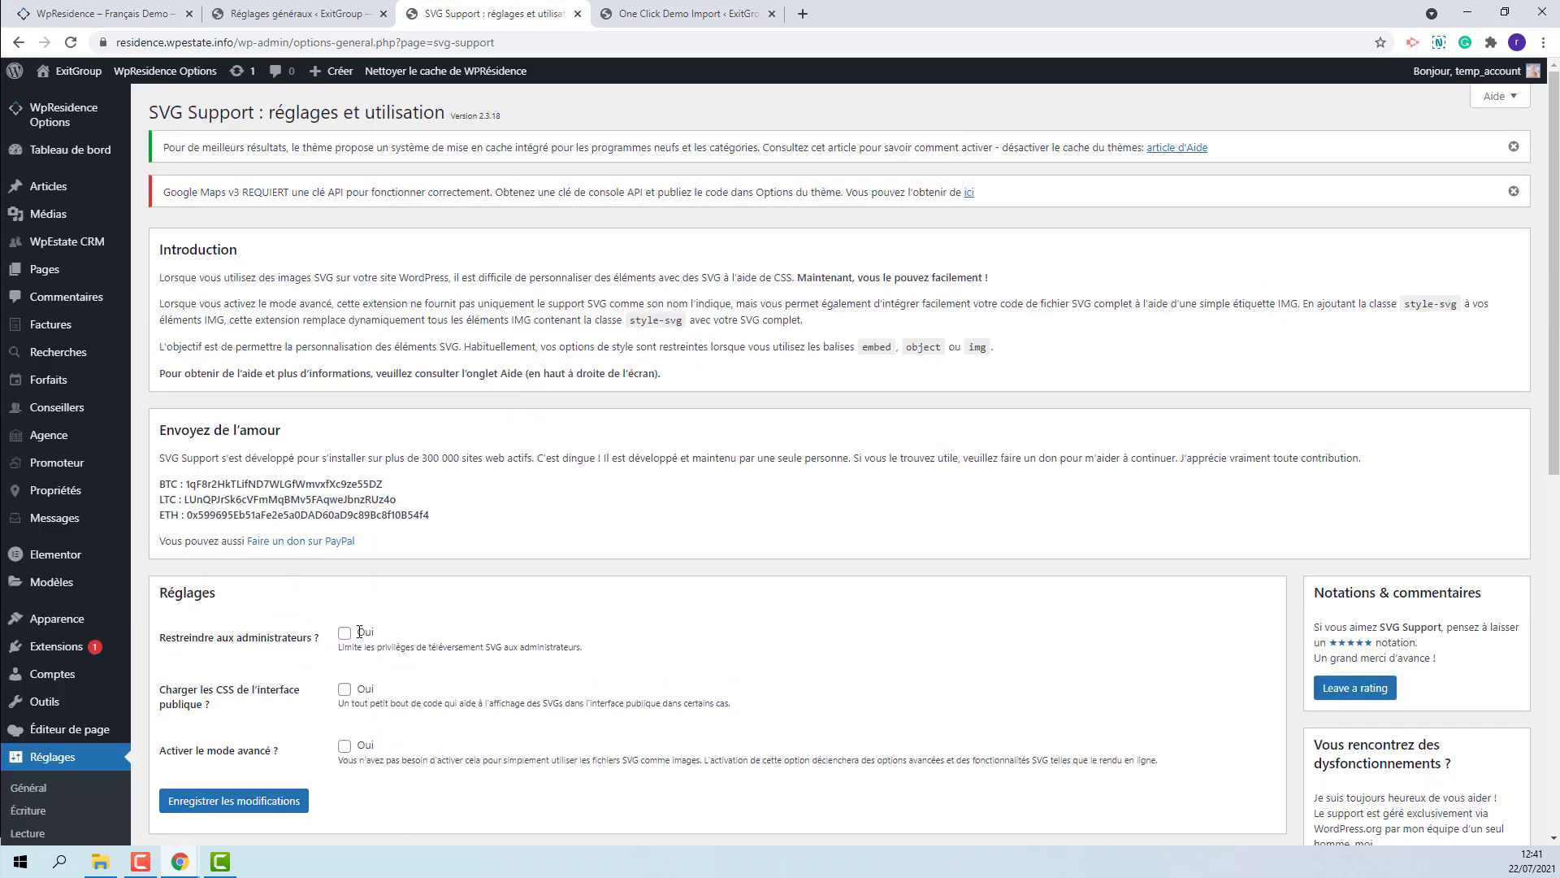
click(344, 634)
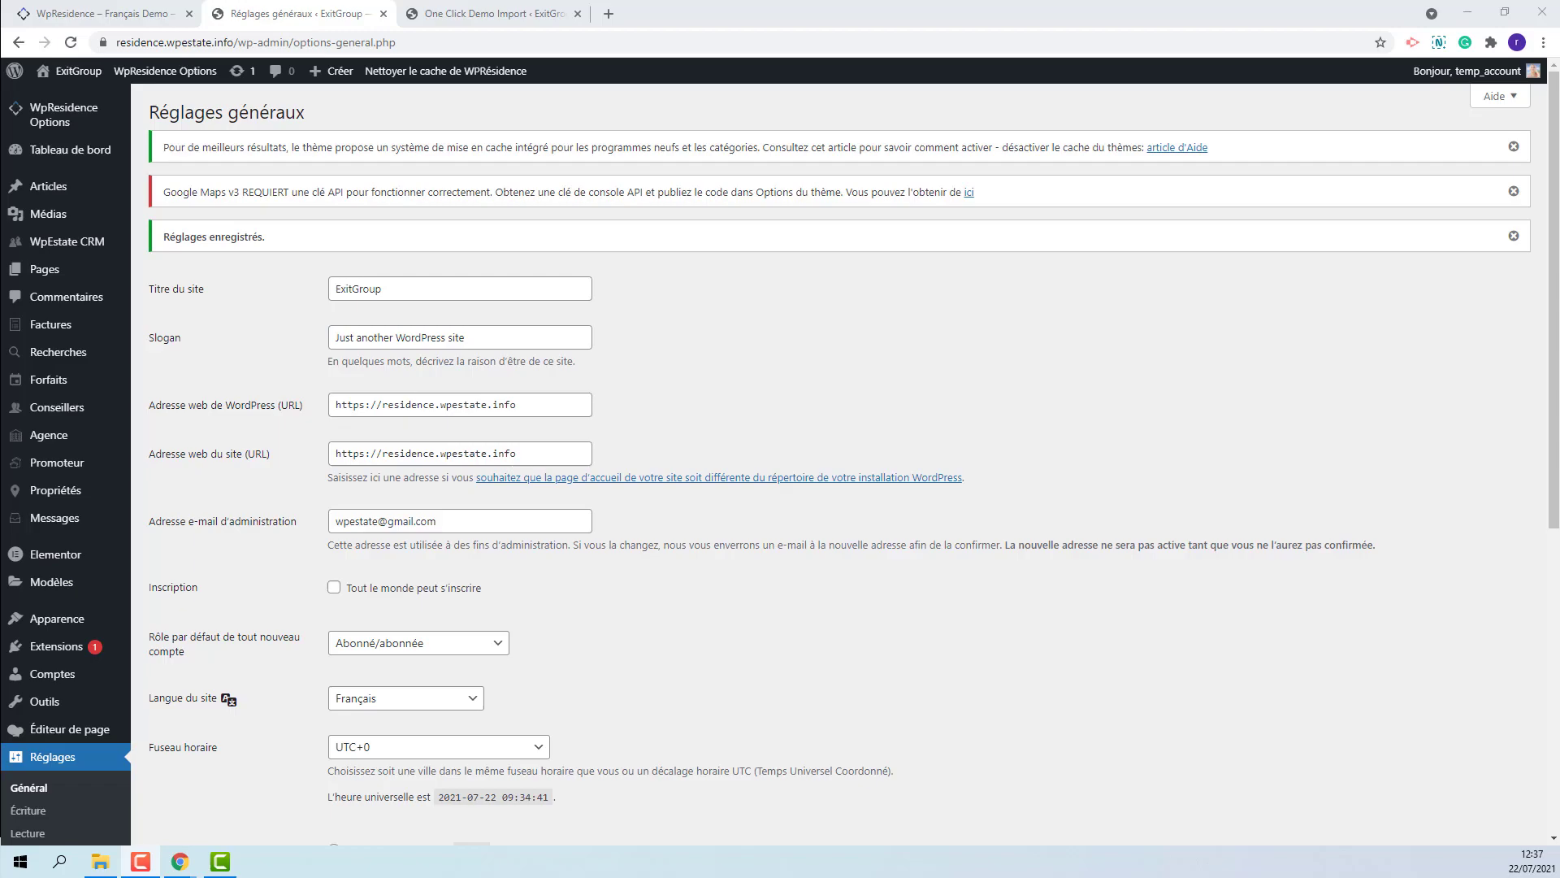
Import the French Demo from the One Click Demo Import grid with Continue & Import
click(455, 13)
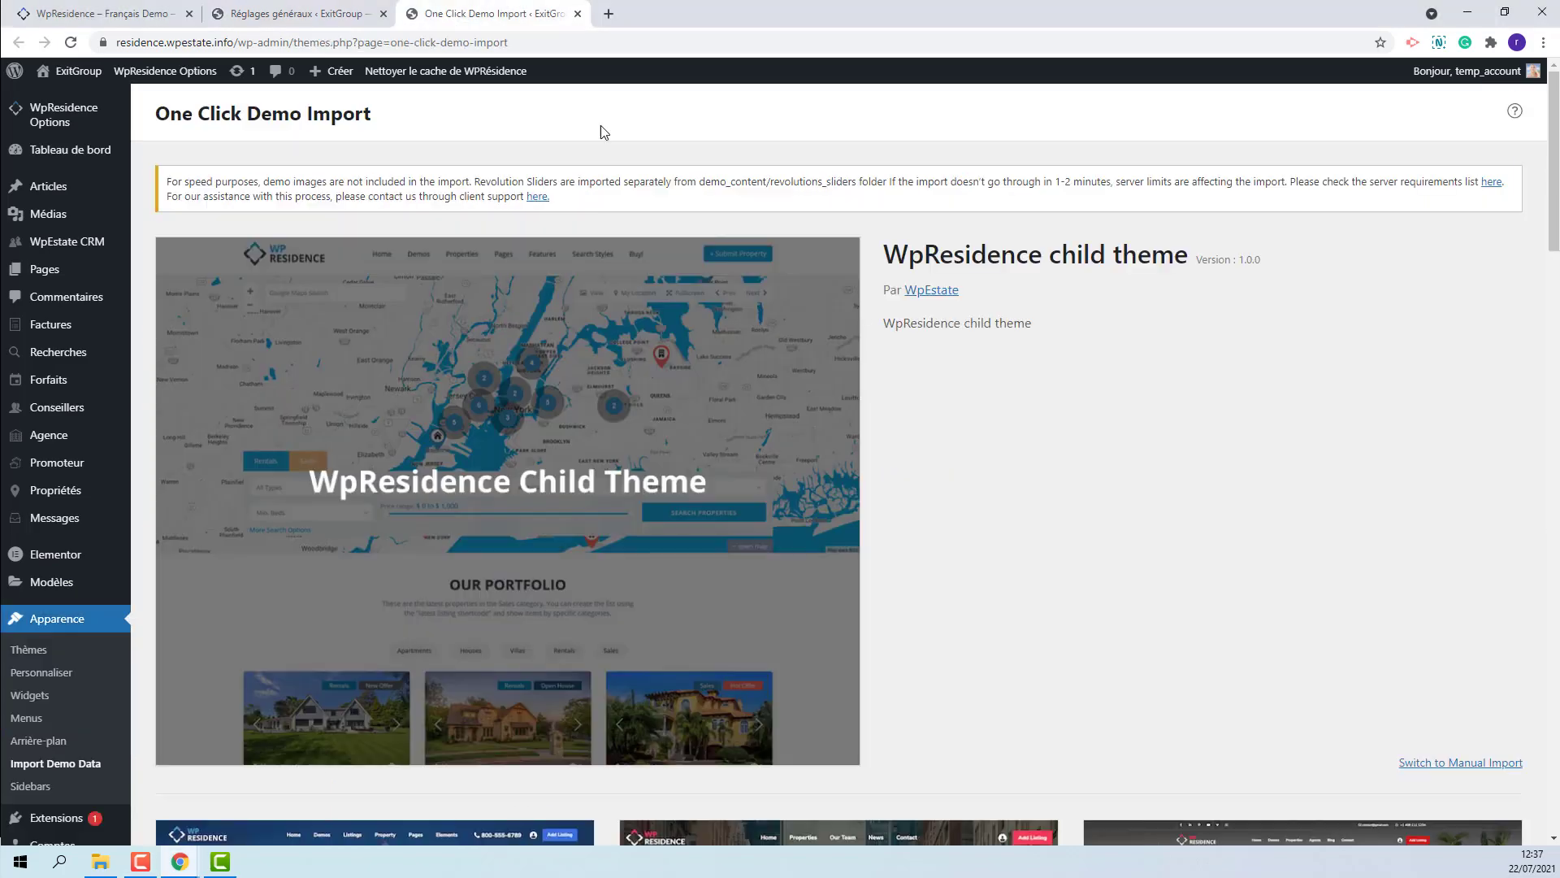
scroll(1122, 406, down, 4)
scroll(1111, 393, down, 7)
scroll(1110, 393, down, 5)
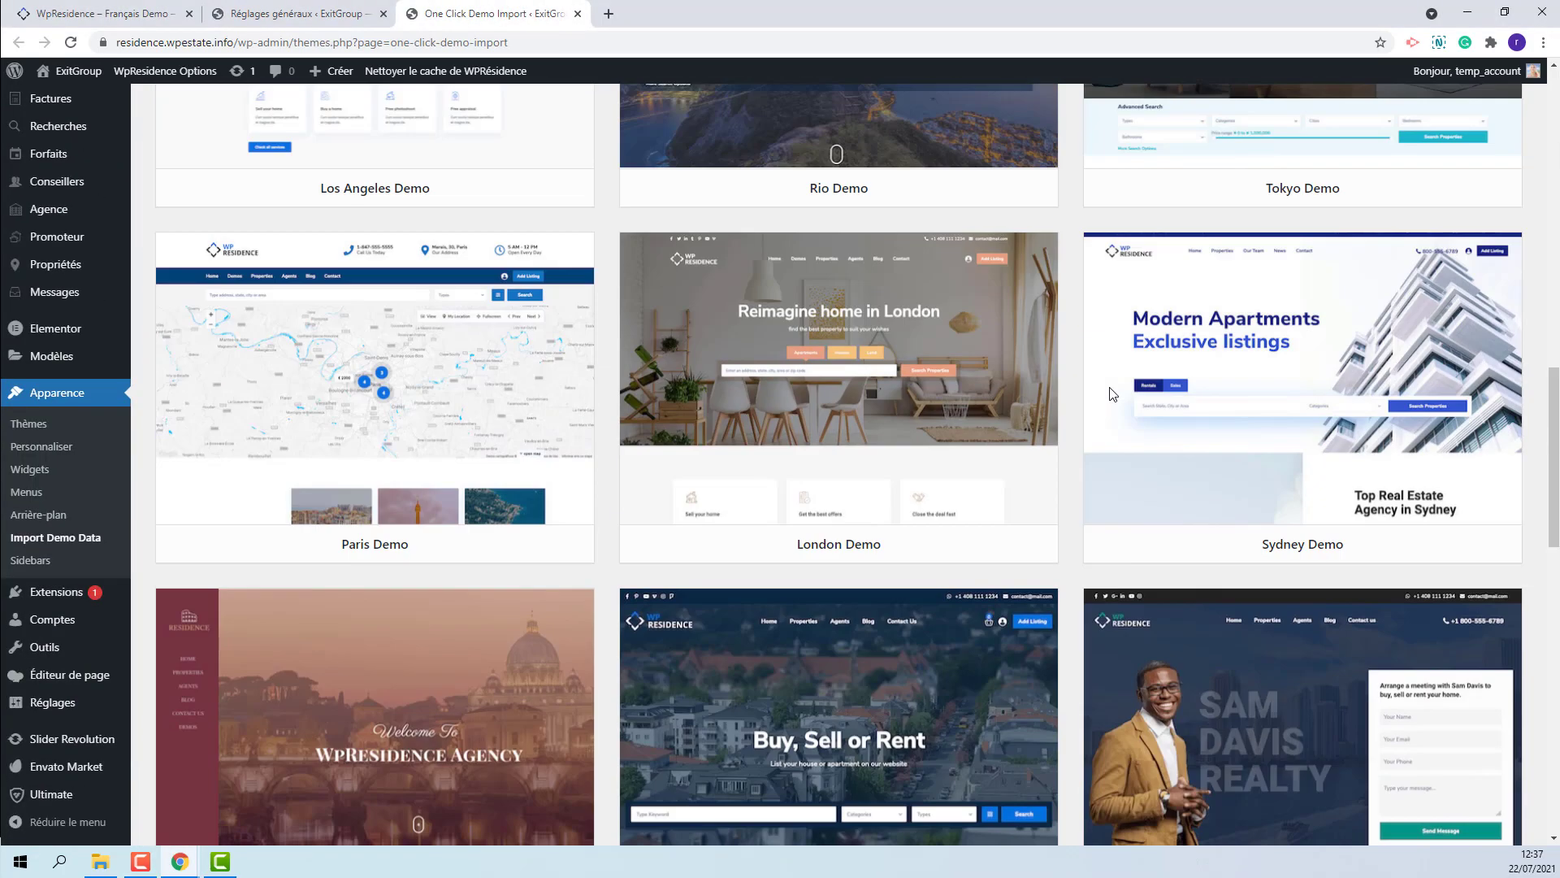
scroll(1111, 394, down, 4)
scroll(1110, 387, down, 5)
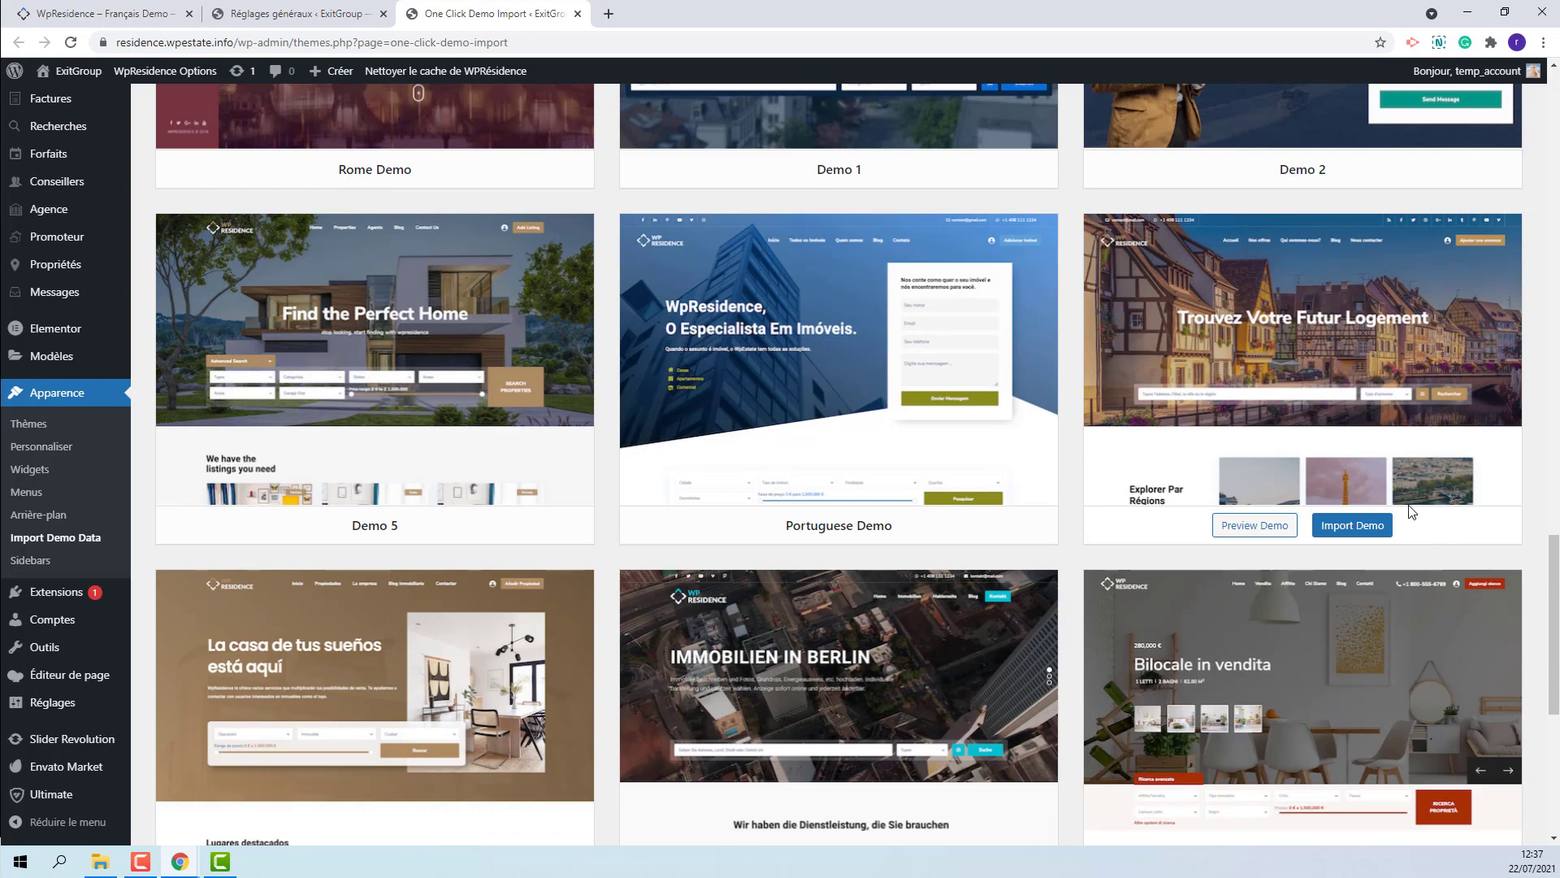
click(1338, 532)
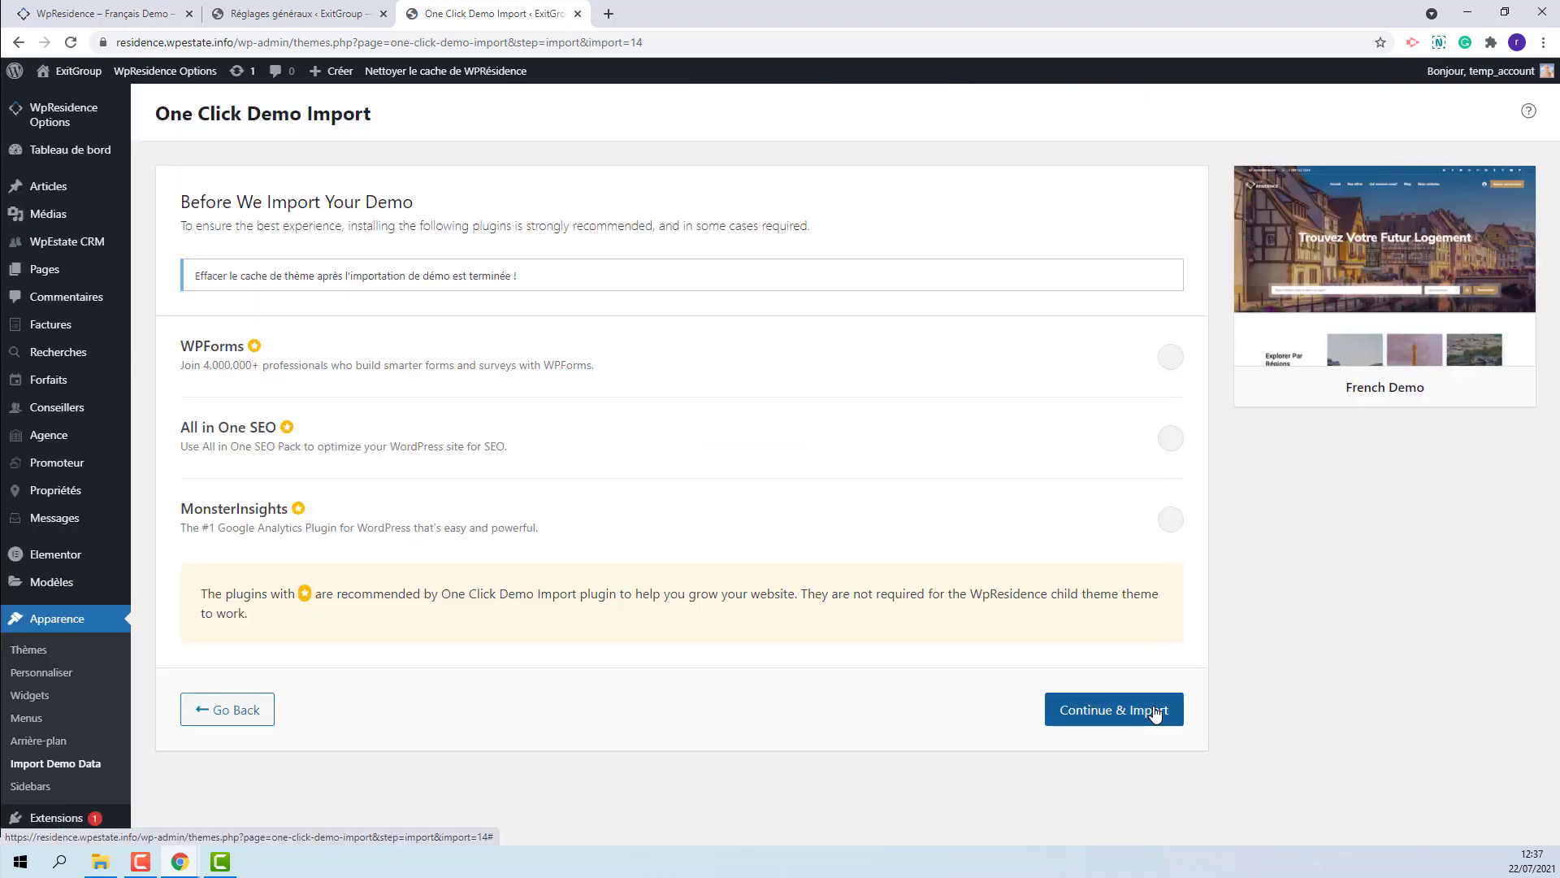
click(1157, 713)
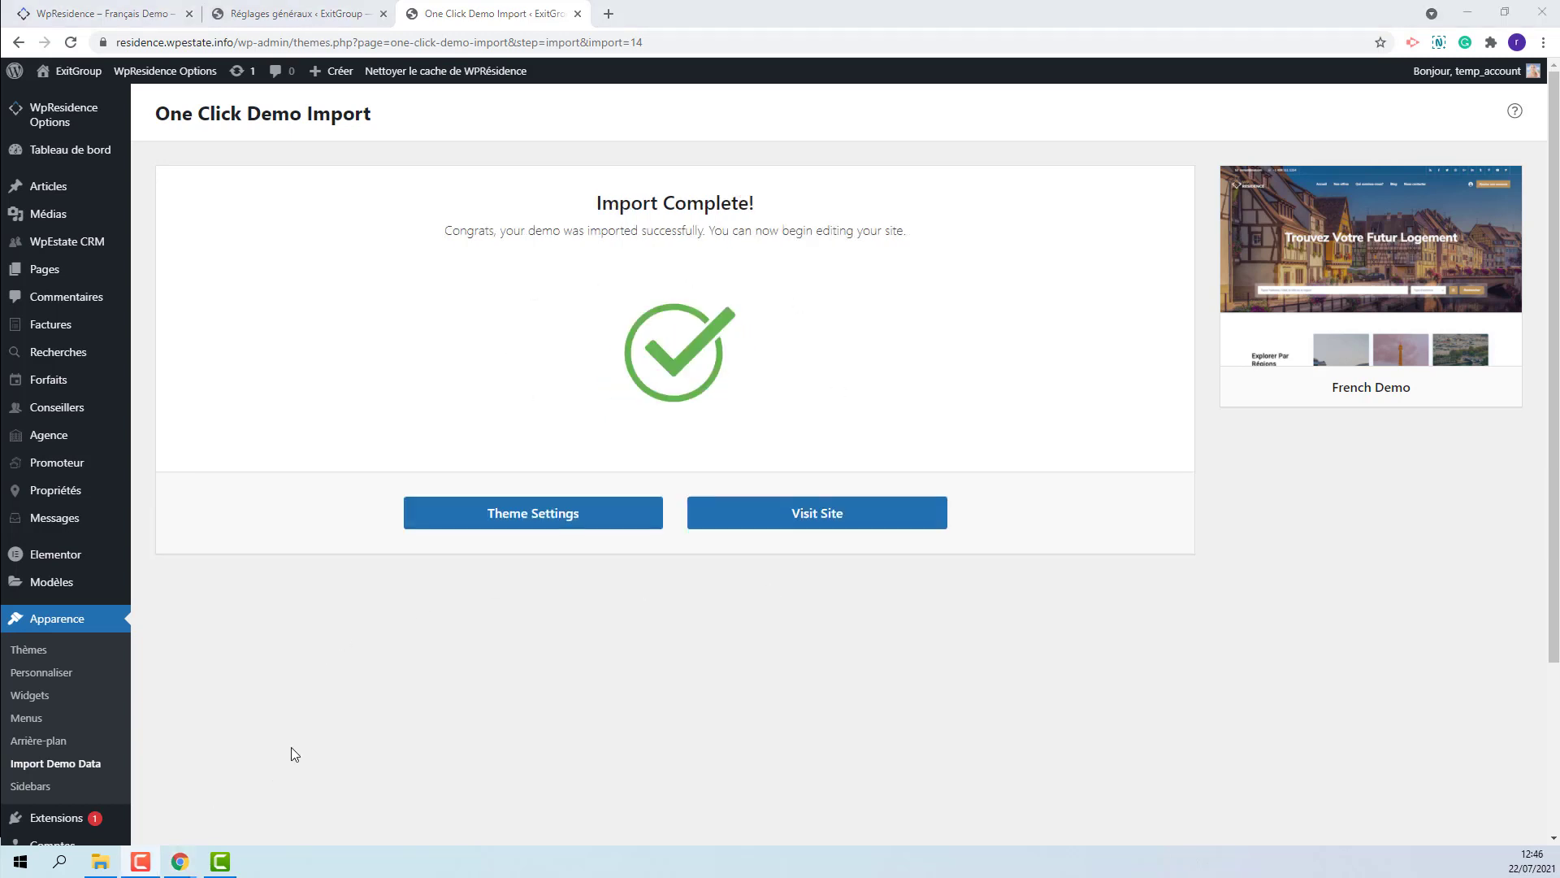
Visit the site and scroll the French homepage to the footer, then back to the region cards
click(839, 514)
scroll(1111, 448, down, 5)
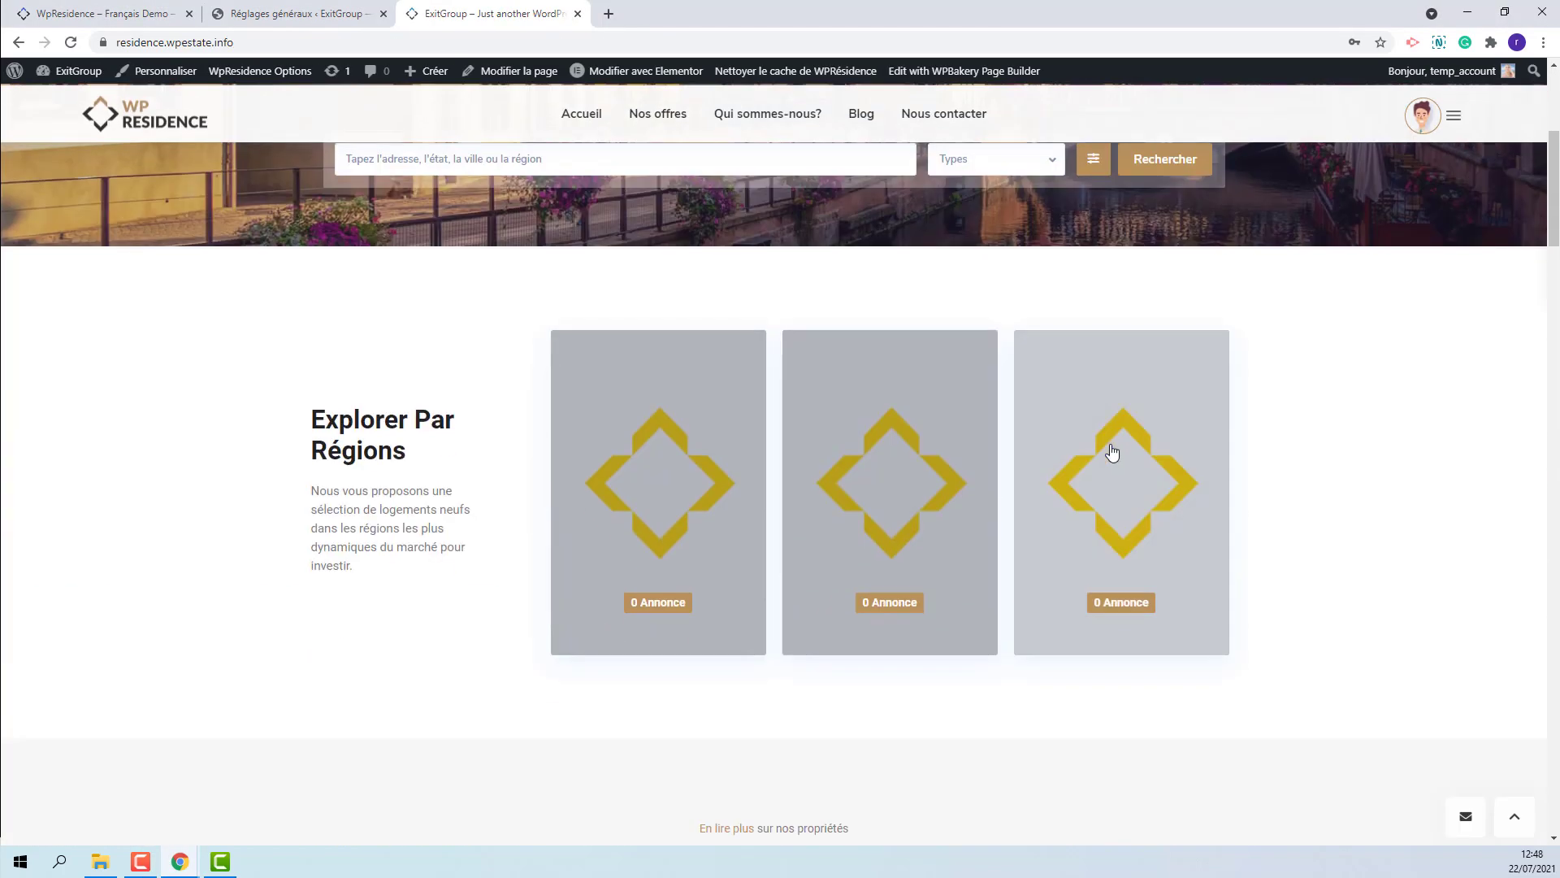
scroll(1111, 448, down, 3)
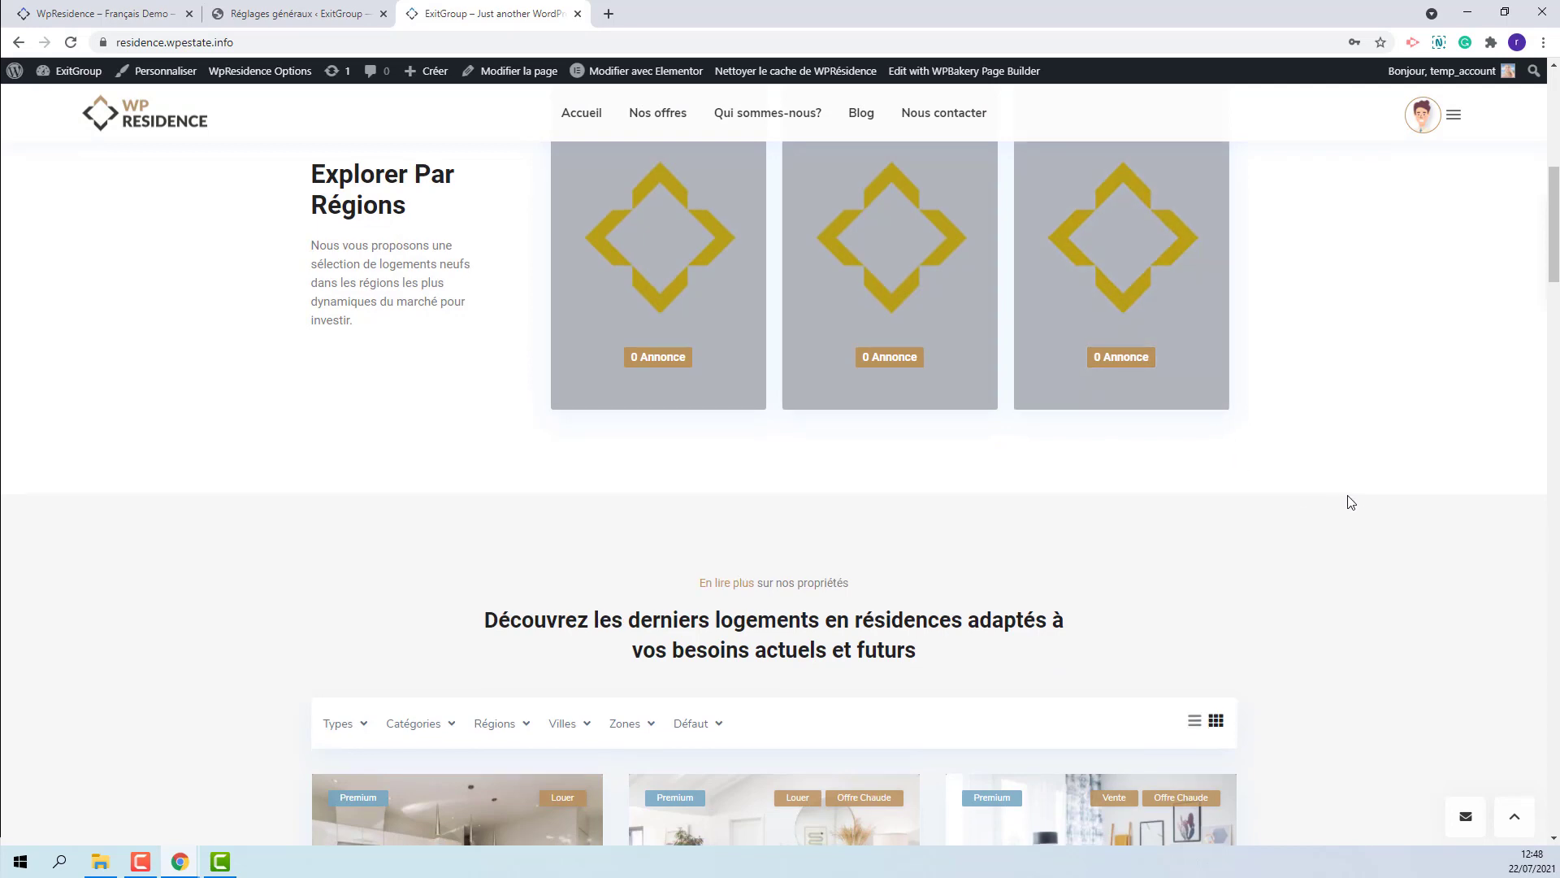
scroll(1350, 499, down, 5)
scroll(1354, 499, down, 10)
scroll(1355, 501, down, 5)
scroll(1356, 501, down, 7)
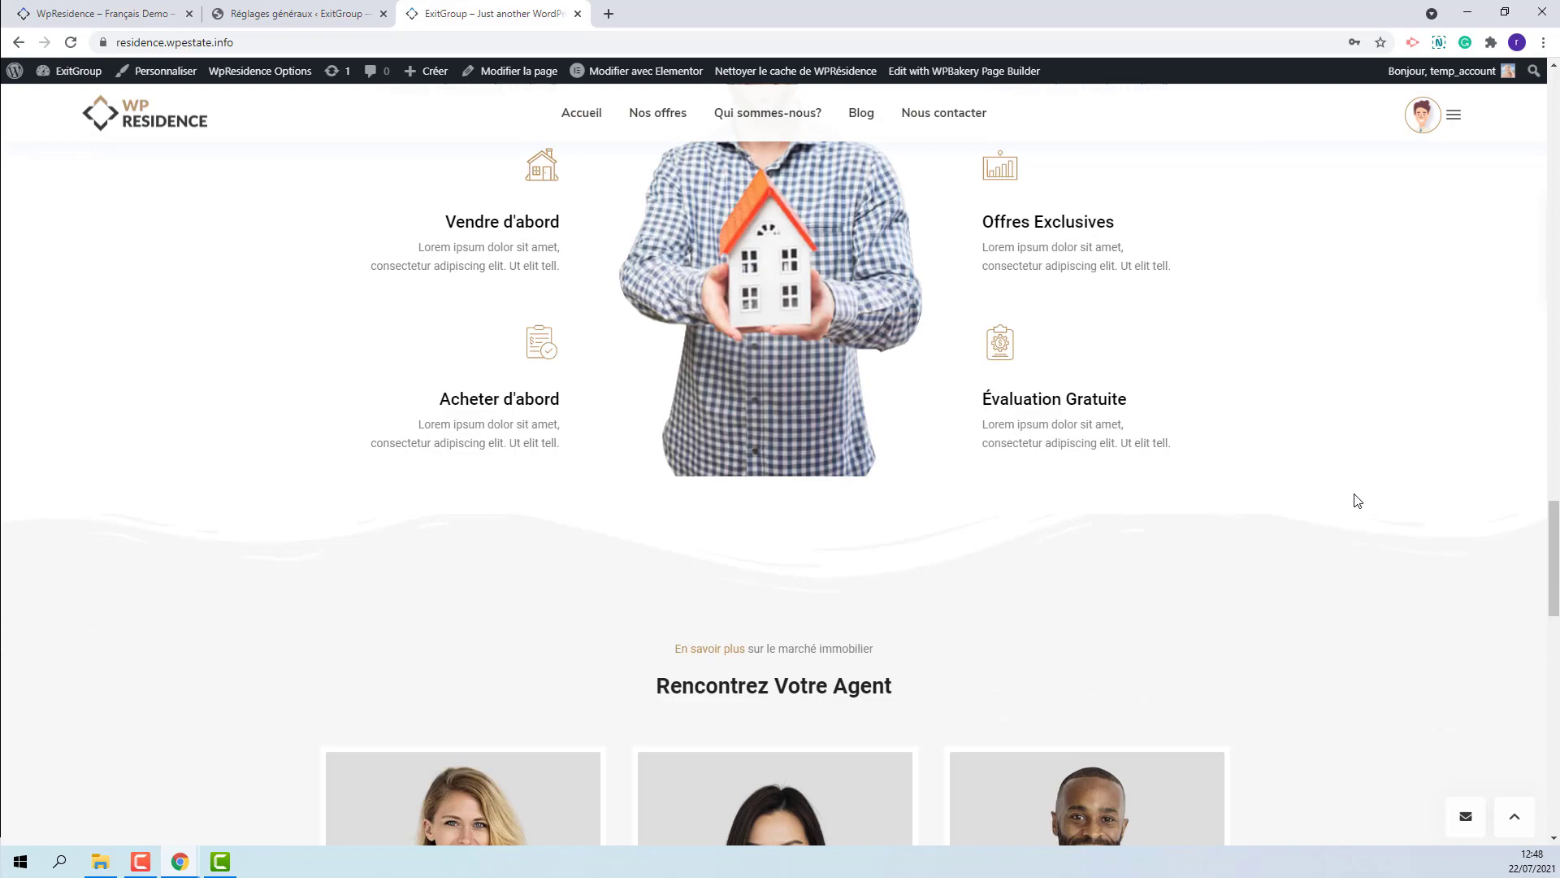
scroll(1355, 501, down, 5)
scroll(1355, 501, down, 7)
scroll(1354, 494, down, 3)
scroll(1354, 494, down, 3)
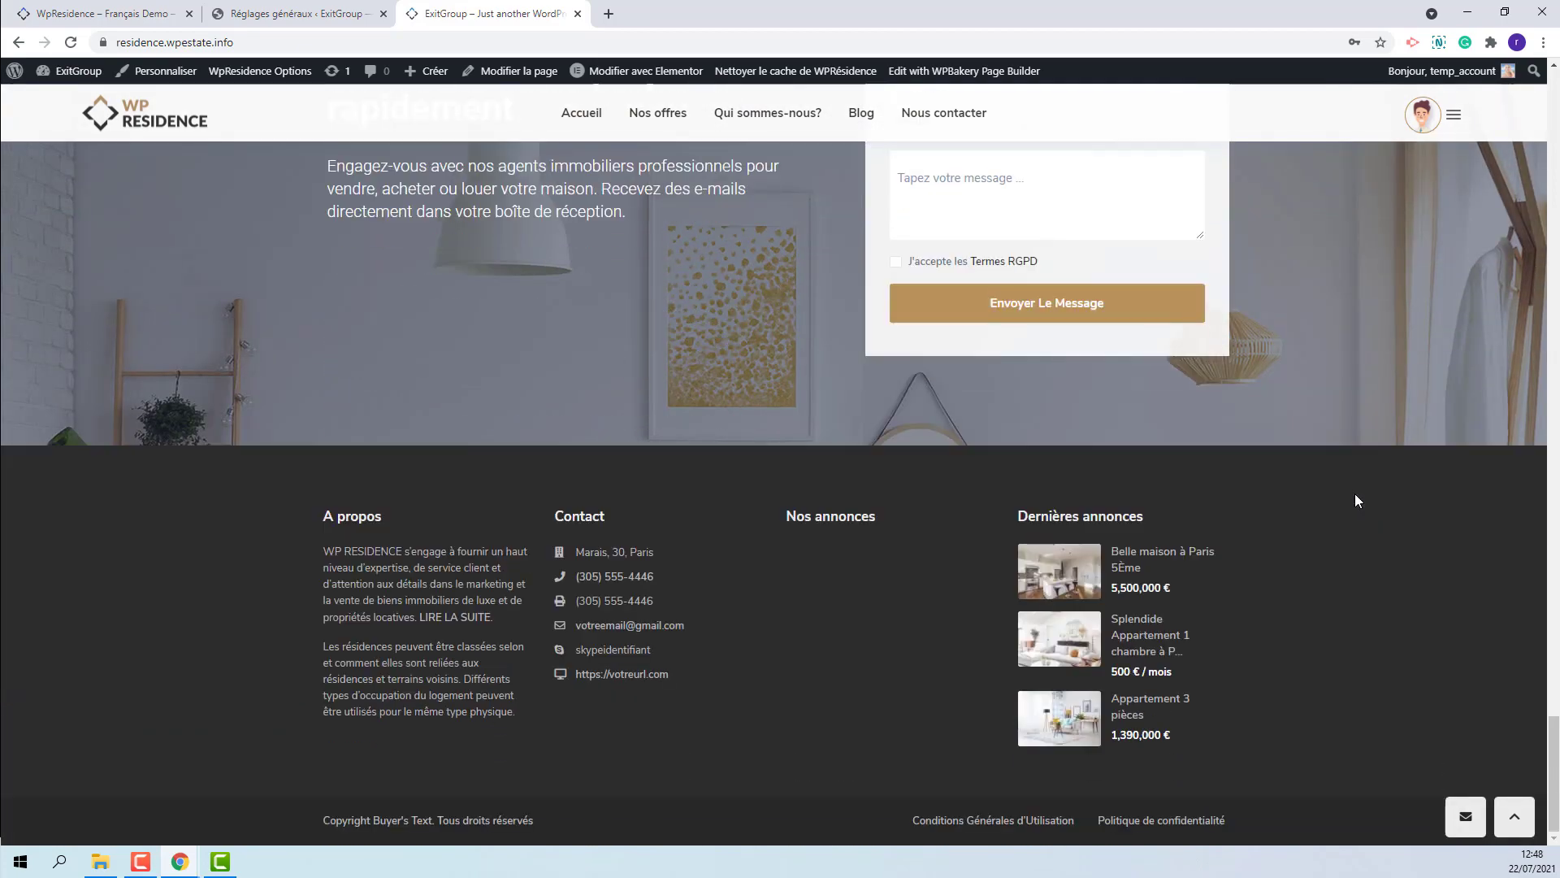
scroll(1356, 494, up, 8)
scroll(1357, 500, up, 20)
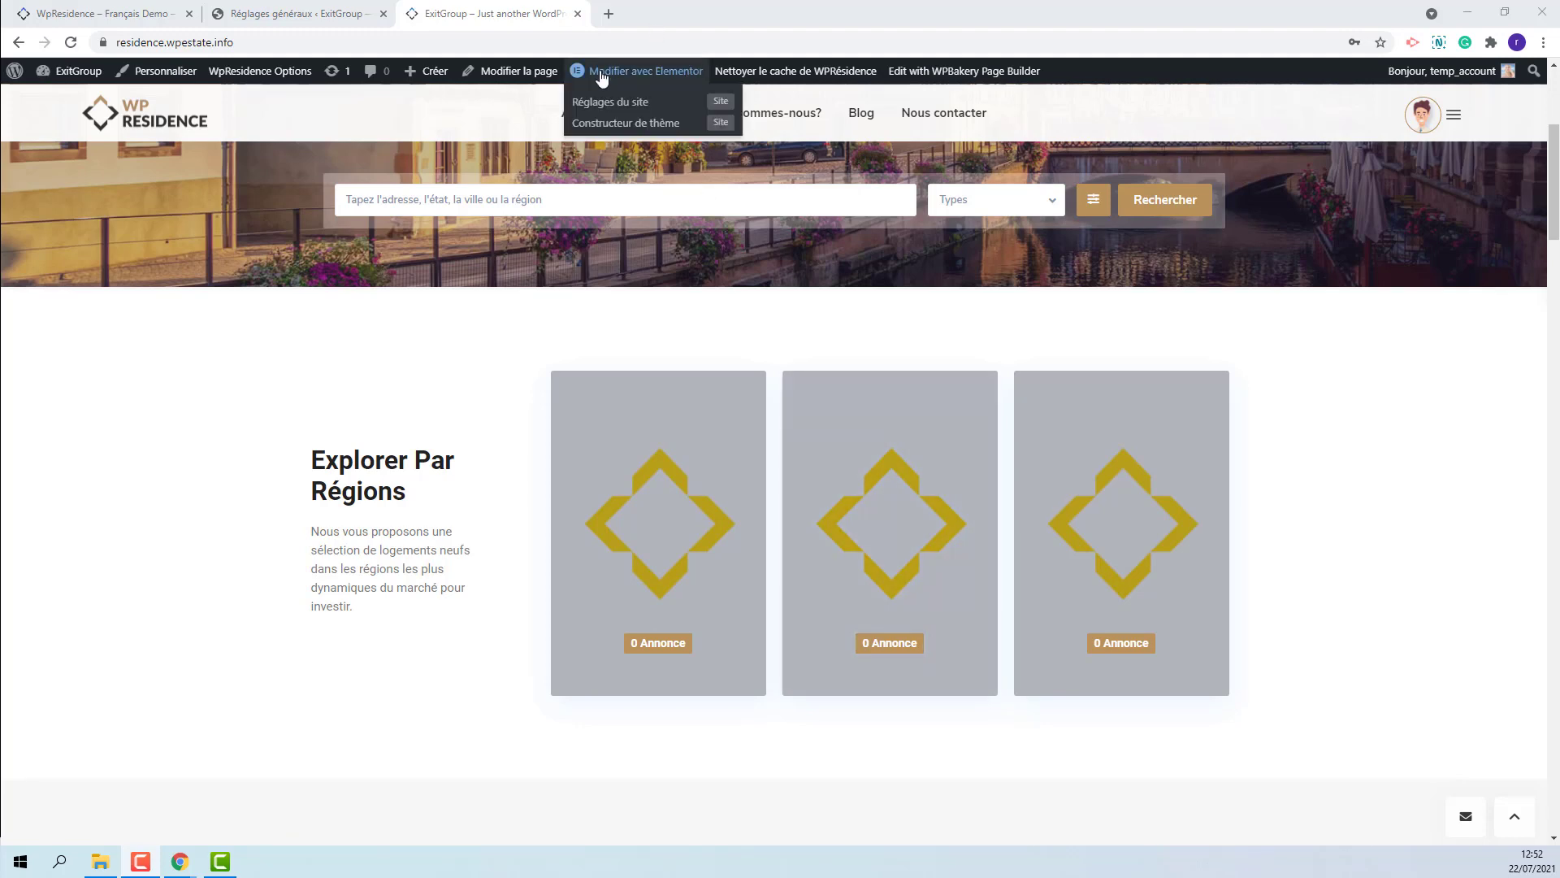
Edit the homepage in Elementor and set the first region card's Type to Appartements
mouse_move(637, 70)
click(652, 79)
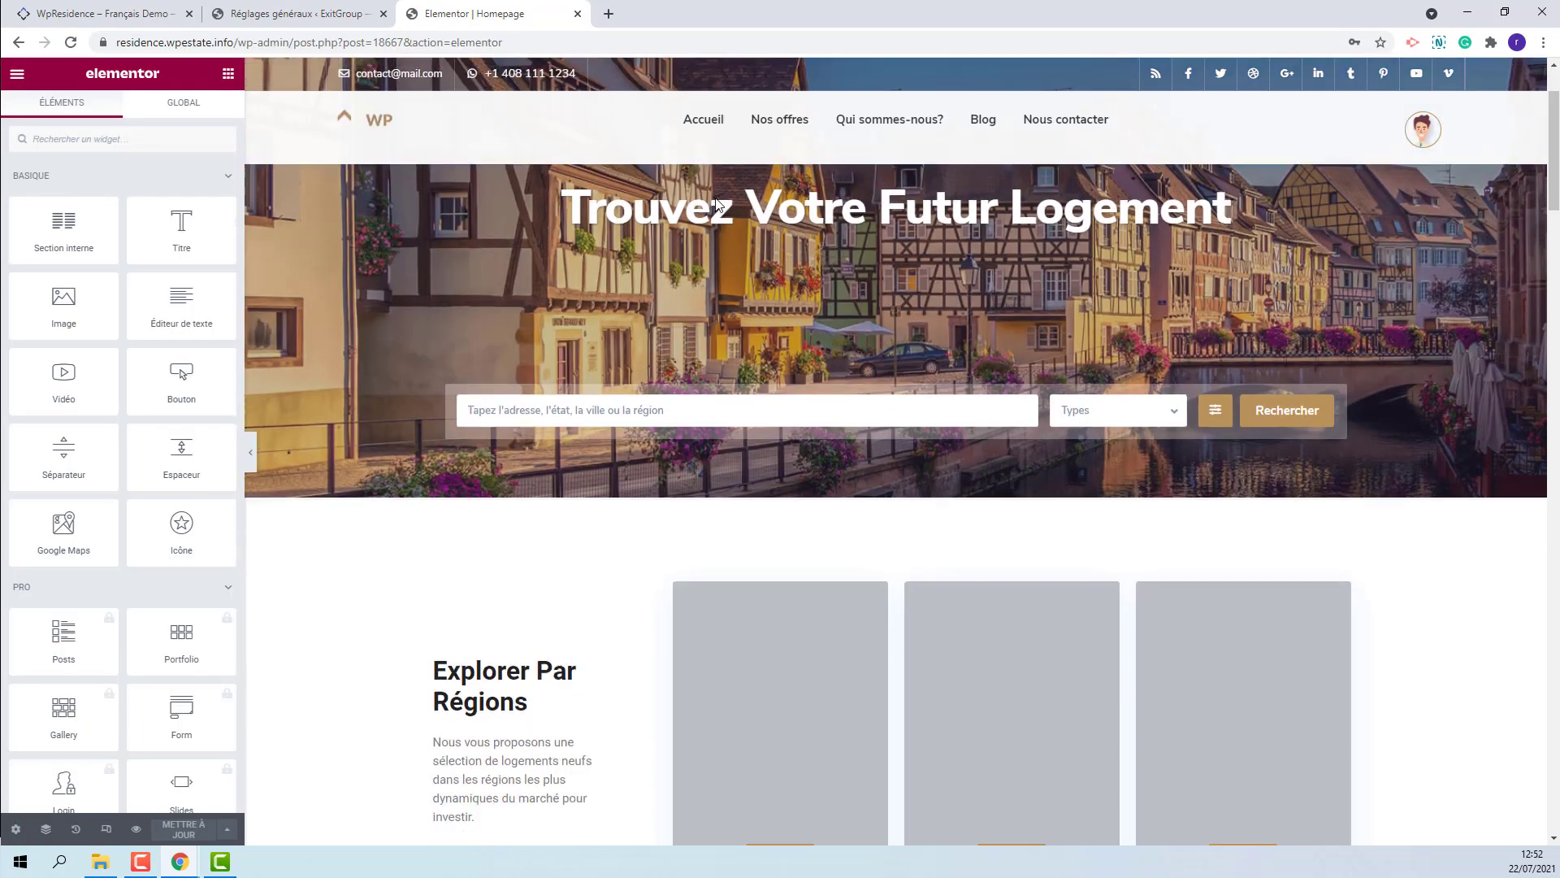
scroll(717, 198, down, 4)
scroll(716, 198, down, 1)
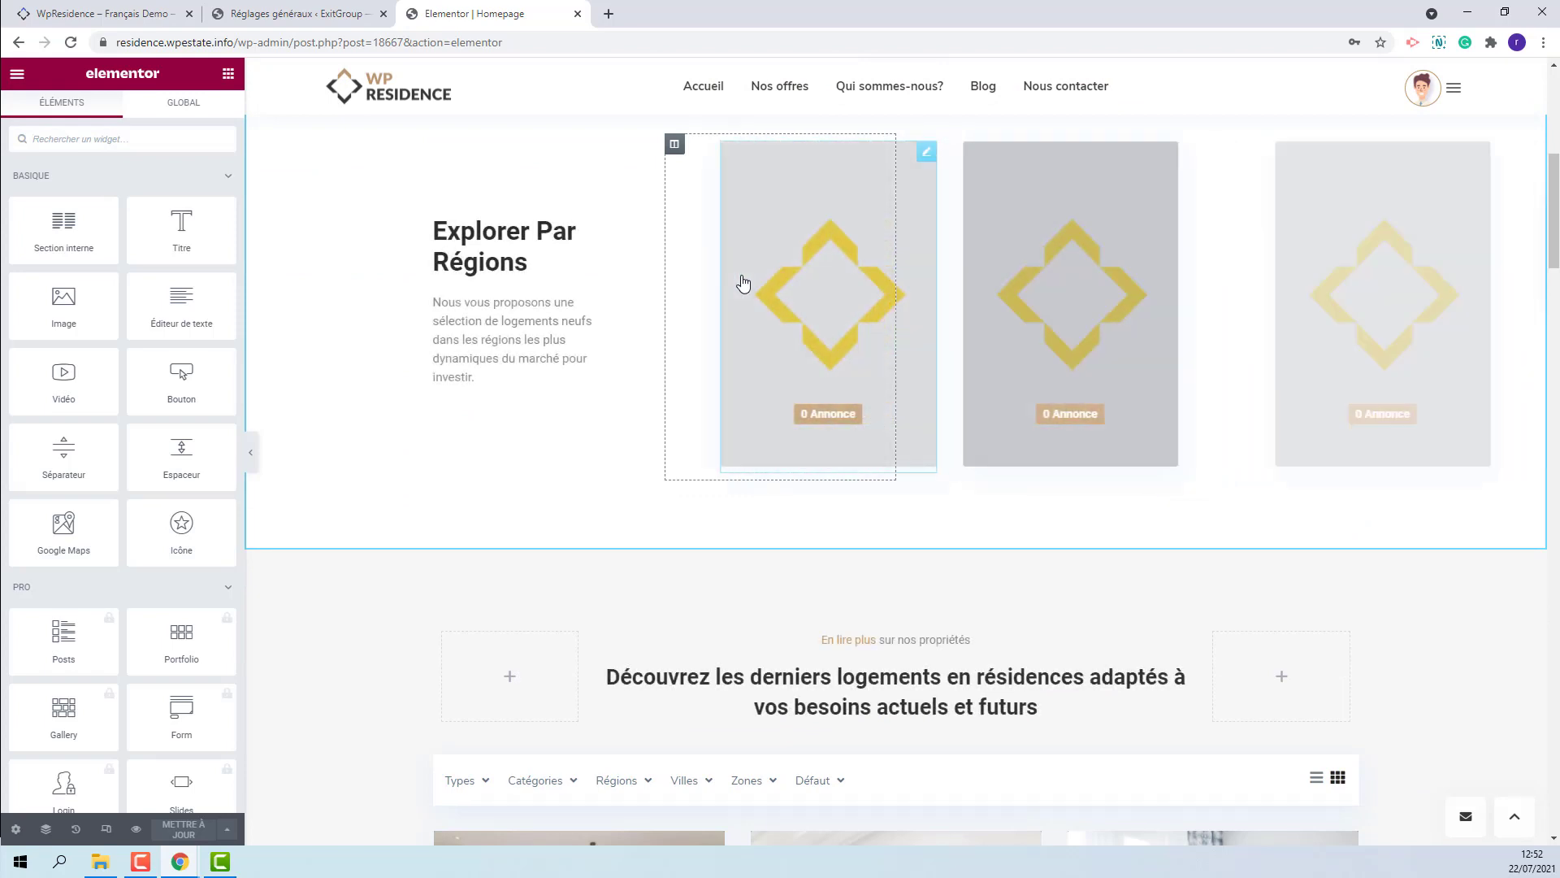
click(743, 282)
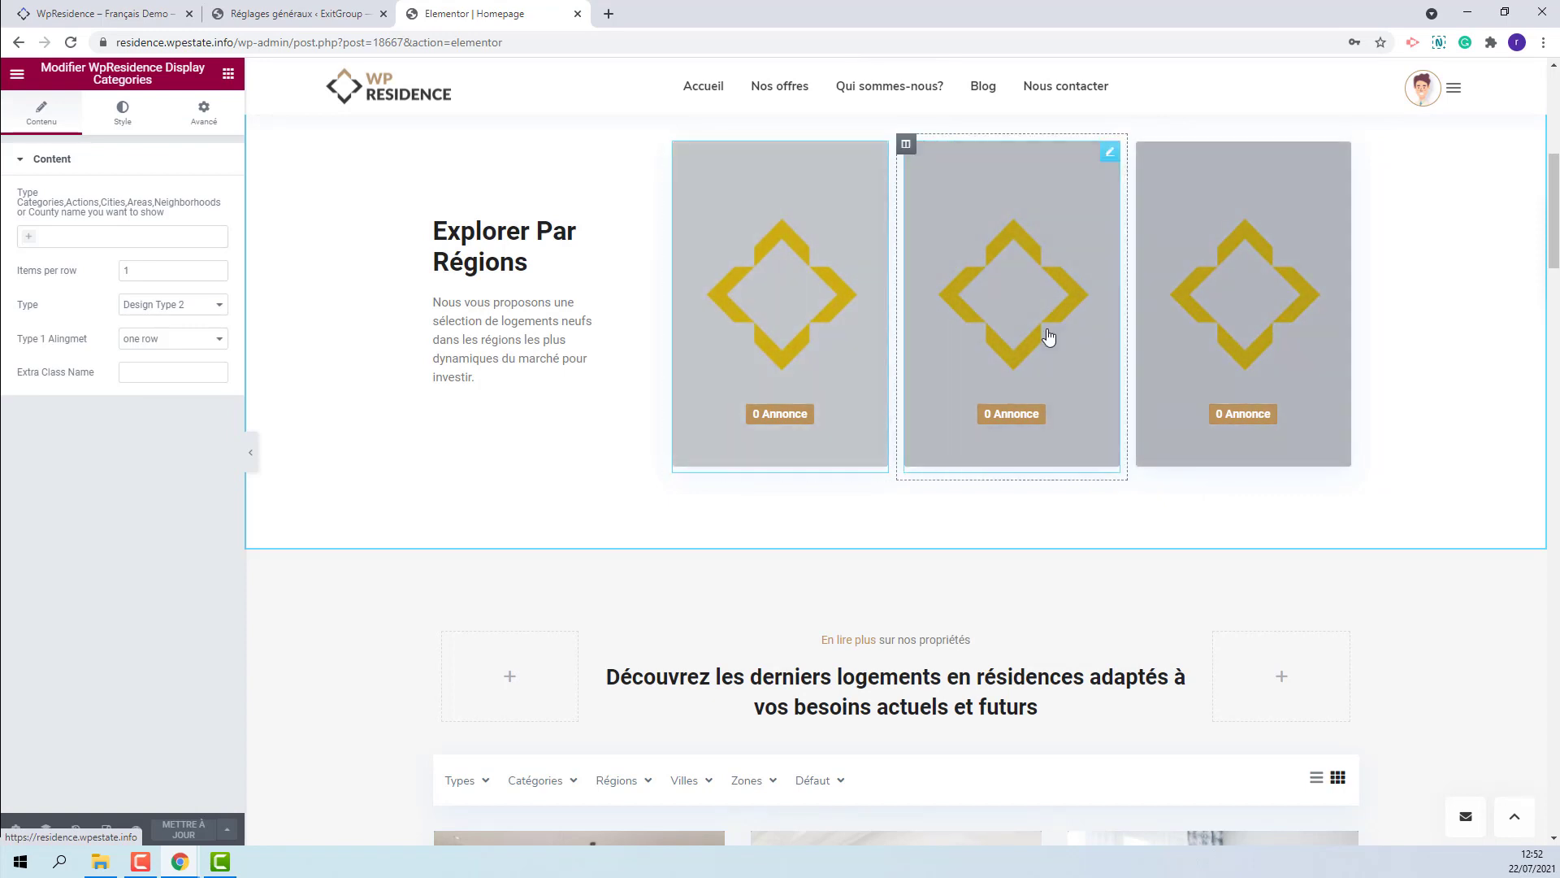
click(31, 236)
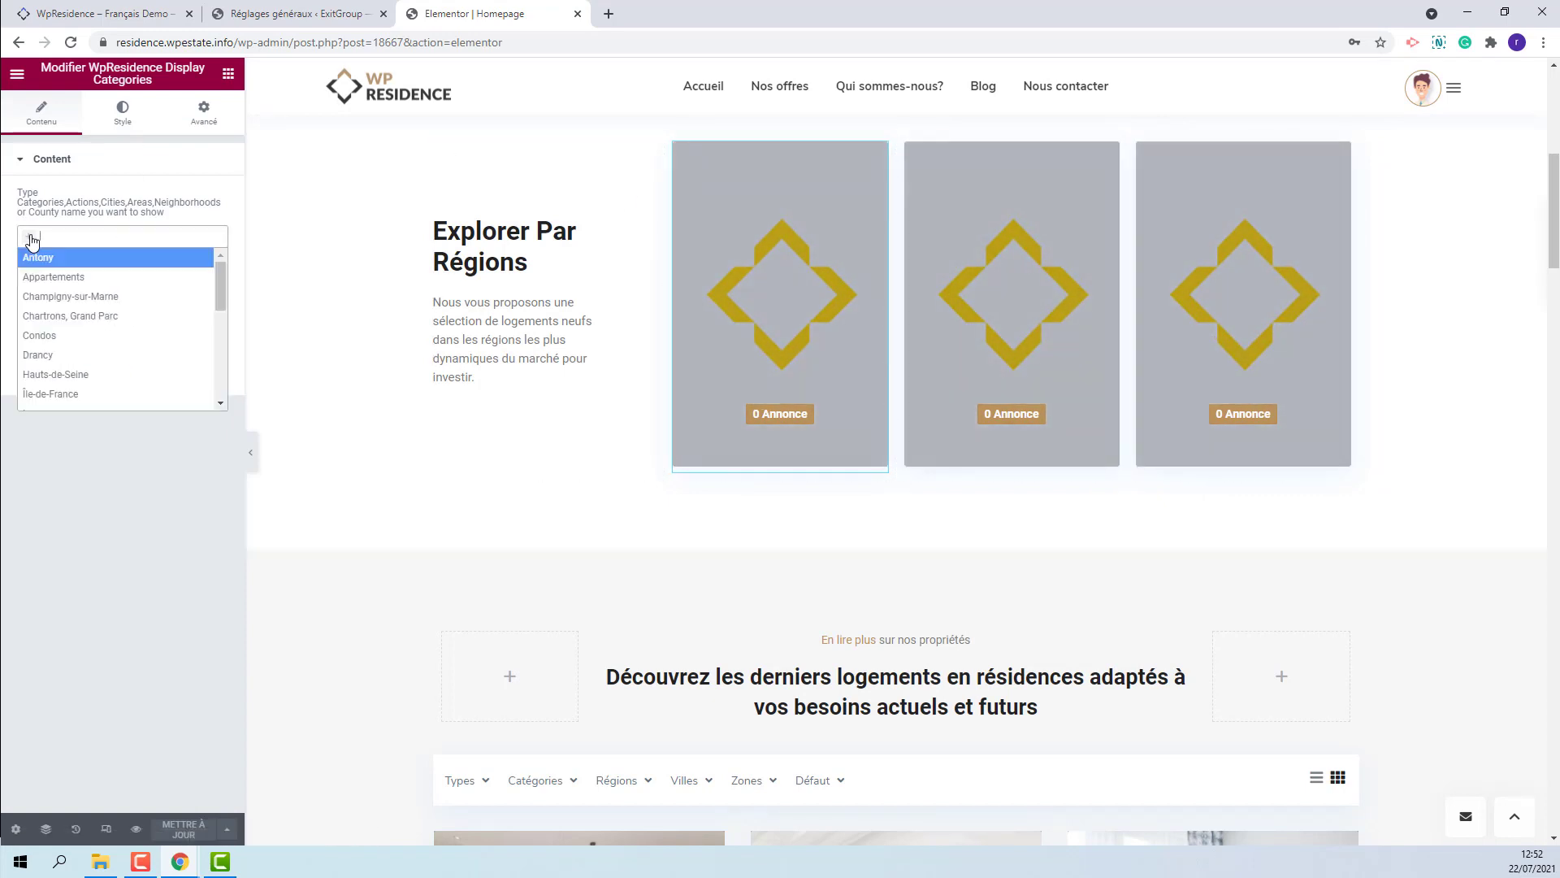
click(68, 286)
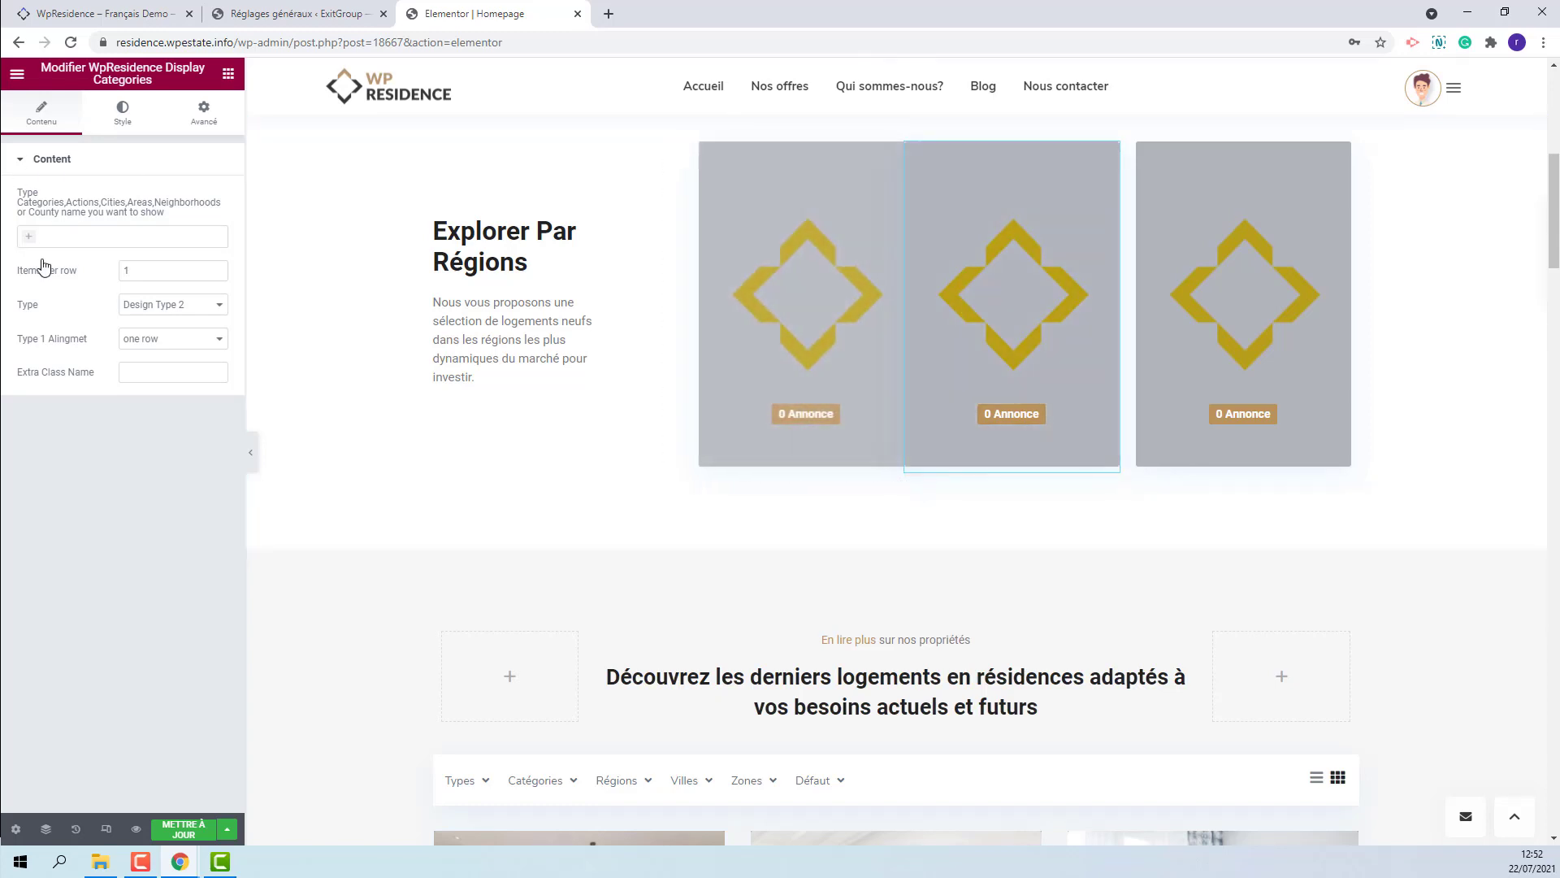
Set the third region card's Type to Condos, undoing a Champigny-sur-Marne pick, and save with Mettre à jour
click(37, 237)
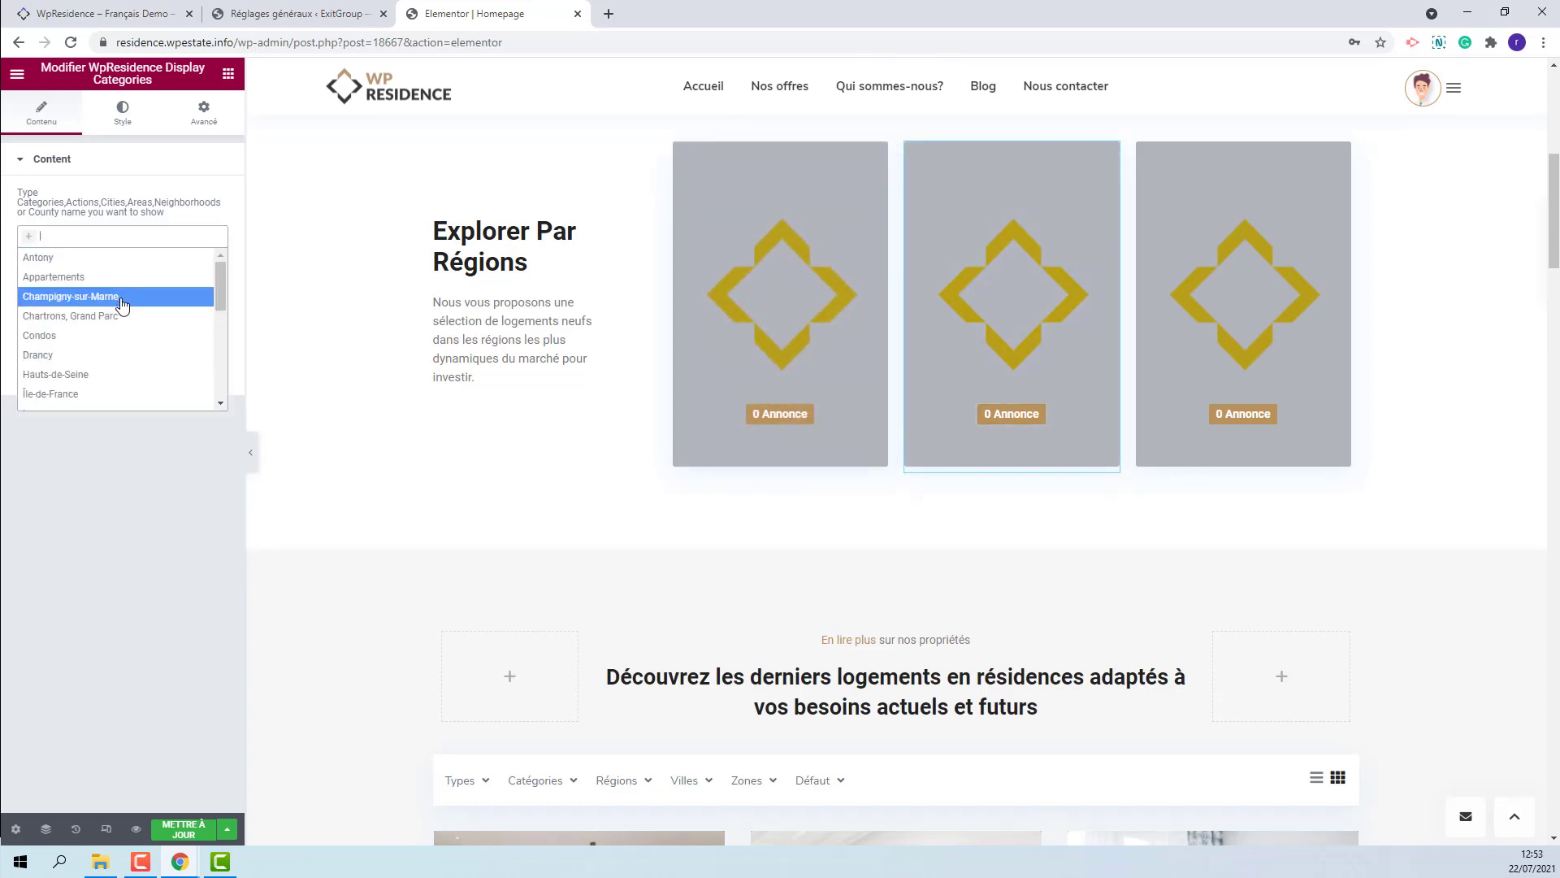
click(122, 297)
key(ctrl+z)
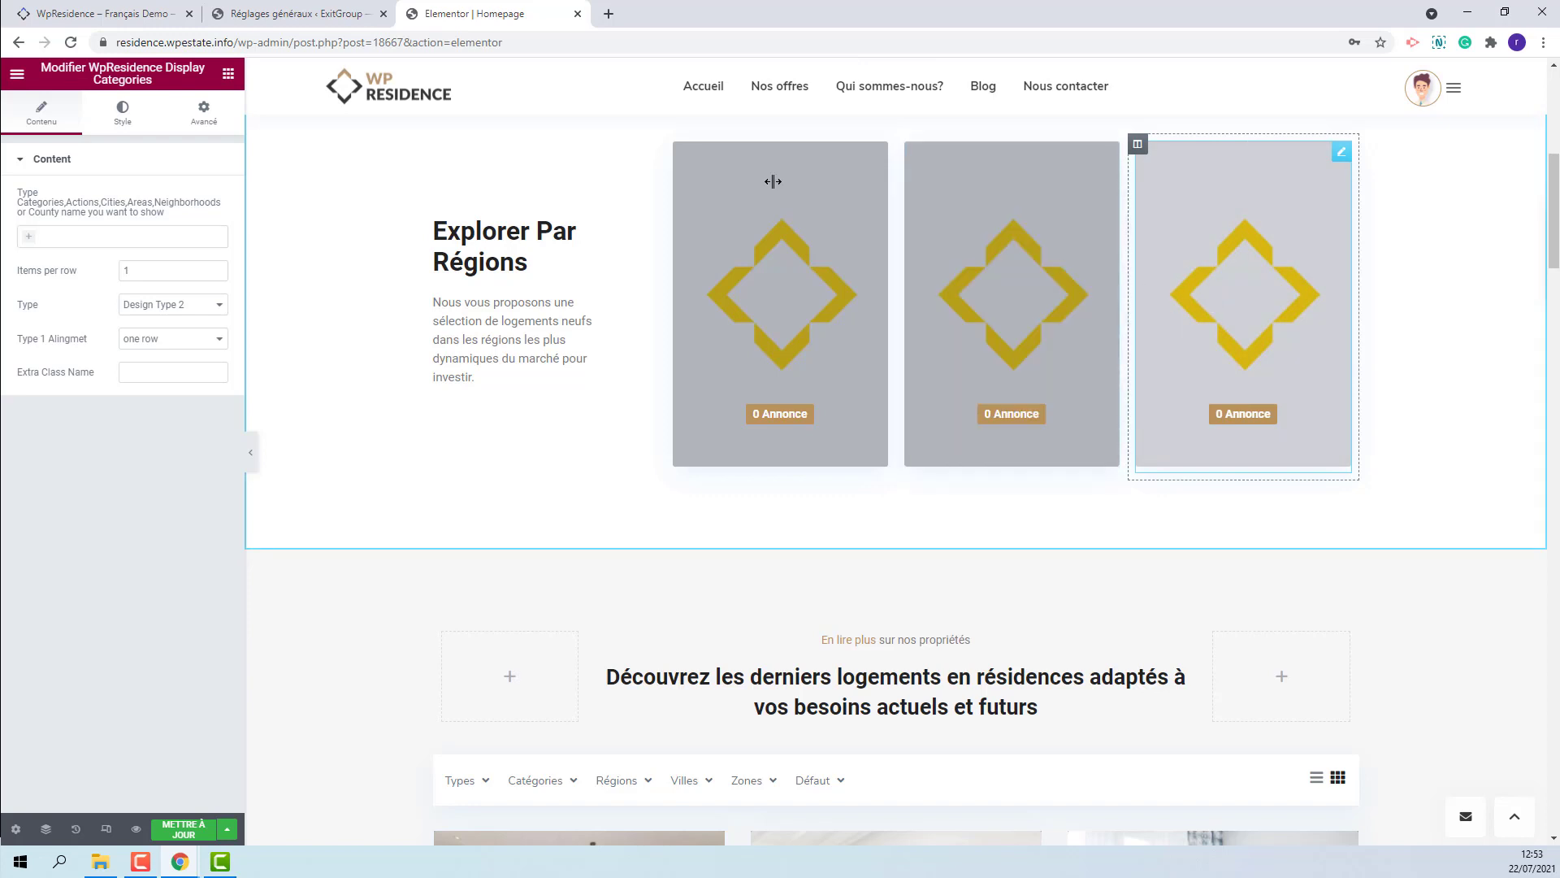
click(75, 237)
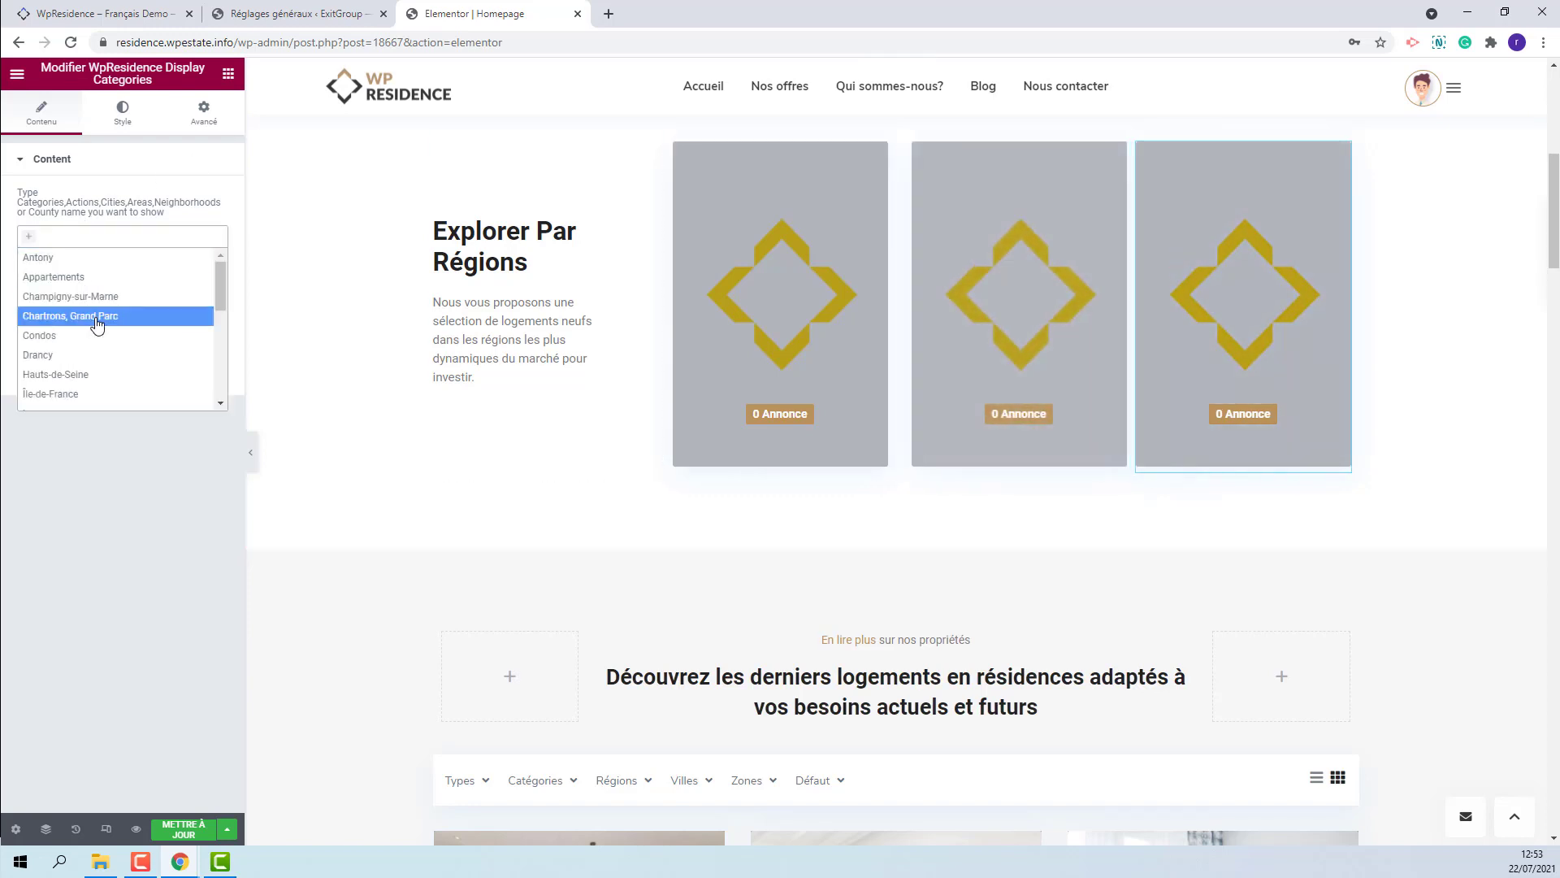
click(87, 336)
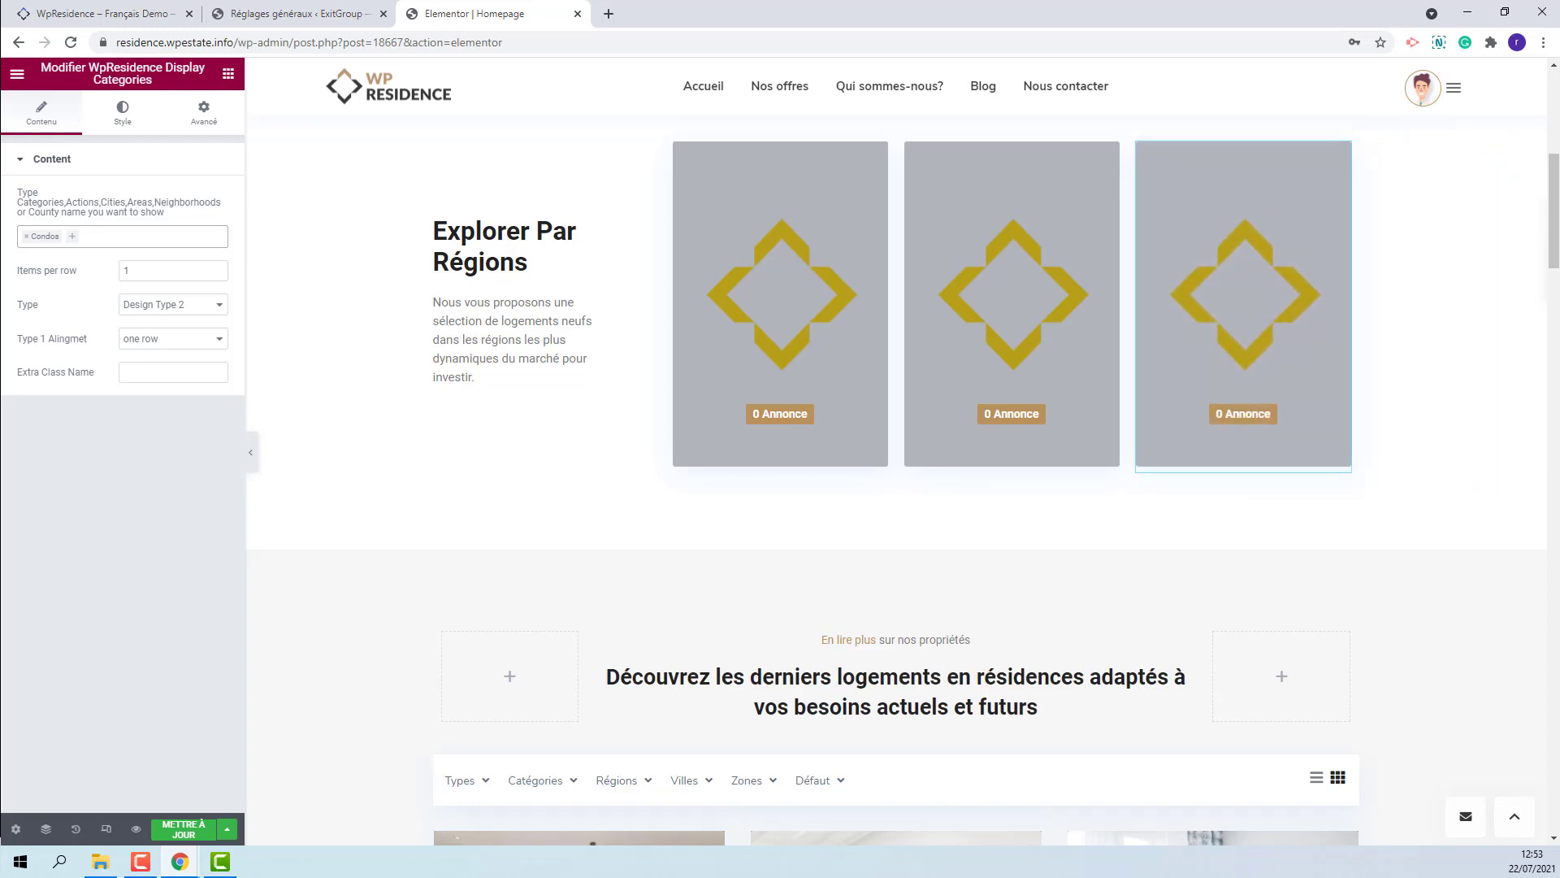
click(183, 835)
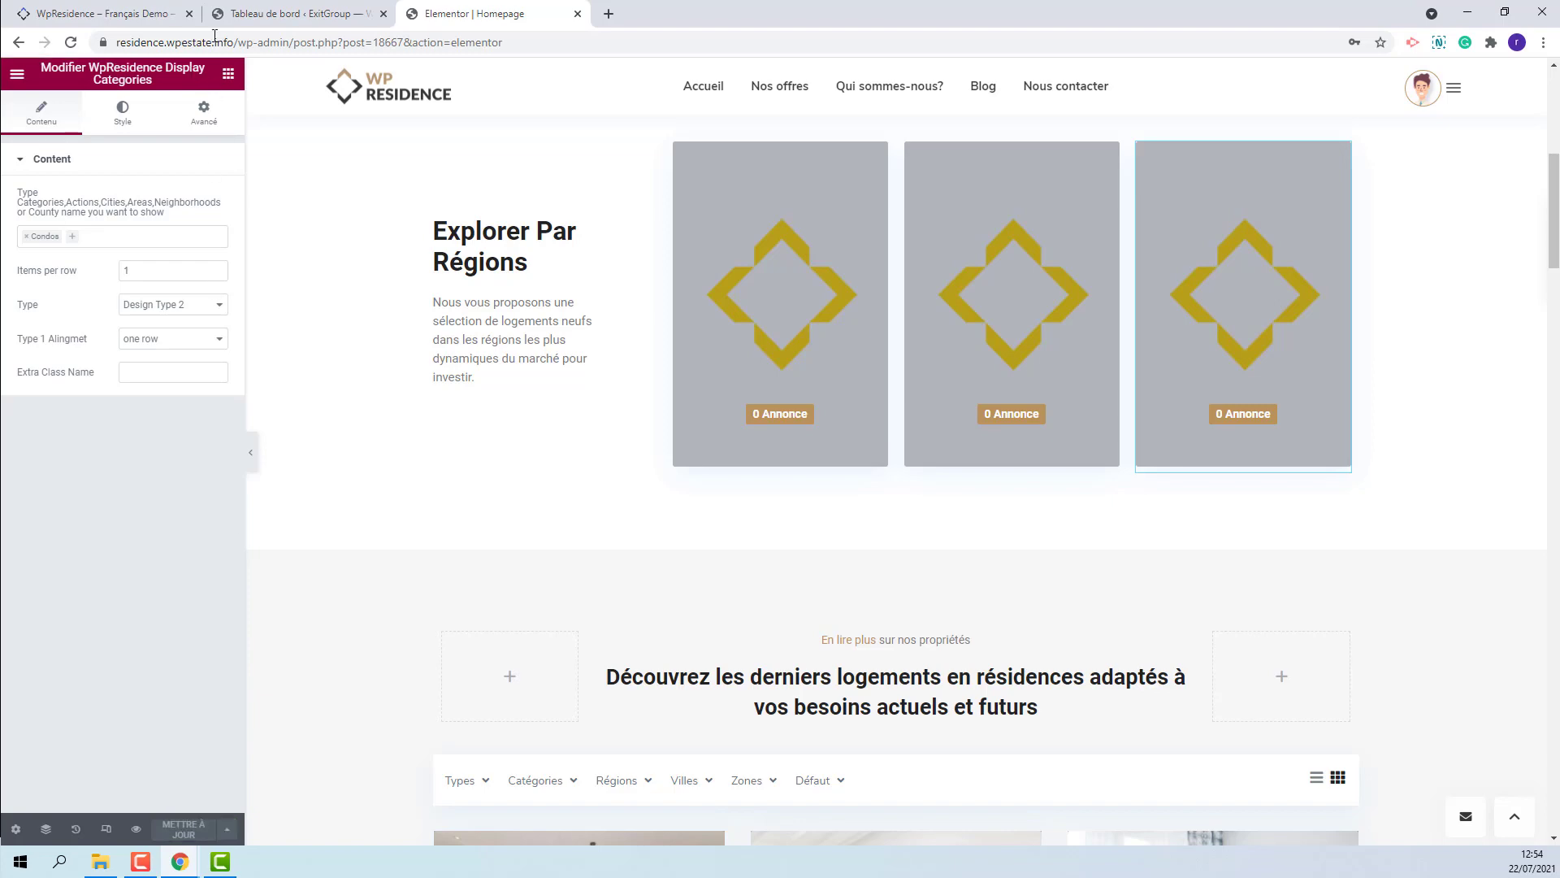
Upload city3 as the Appartements property category image and update the category
click(249, 25)
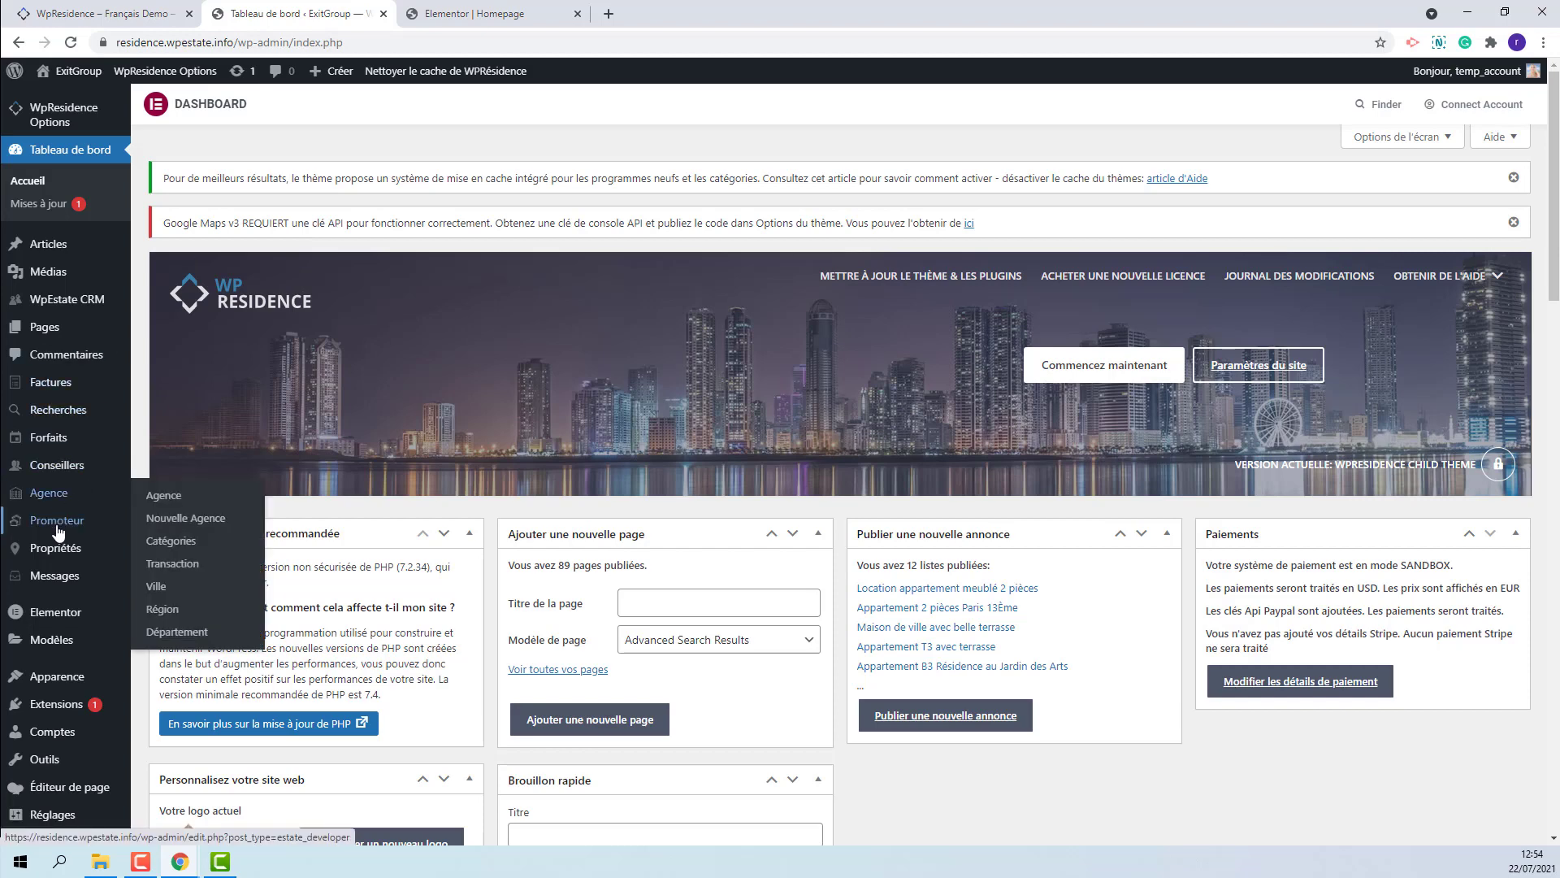
mouse_move(55, 548)
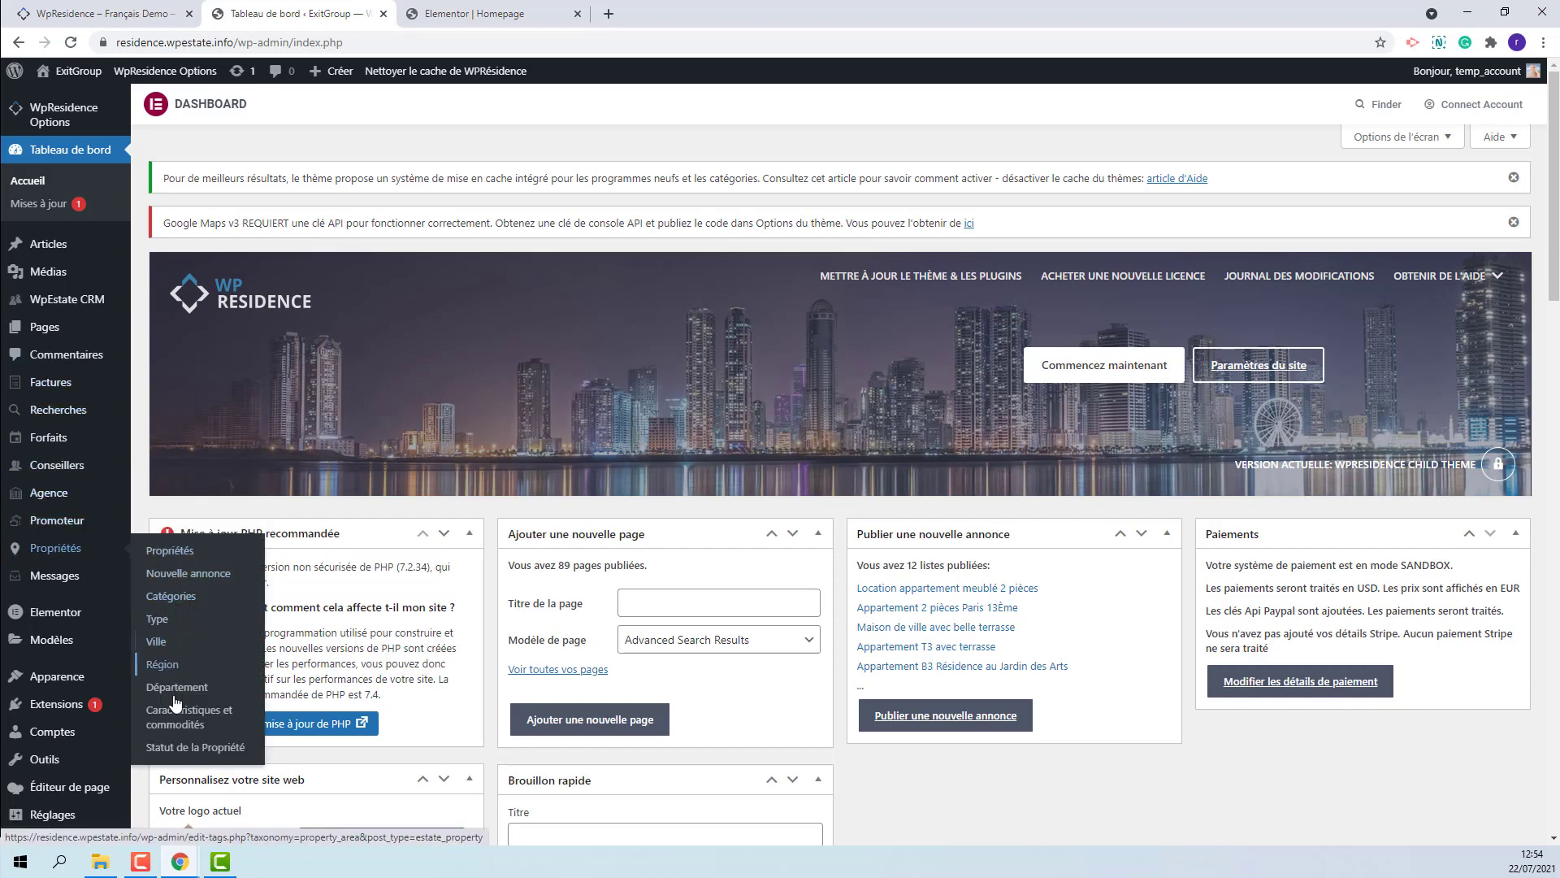
click(172, 599)
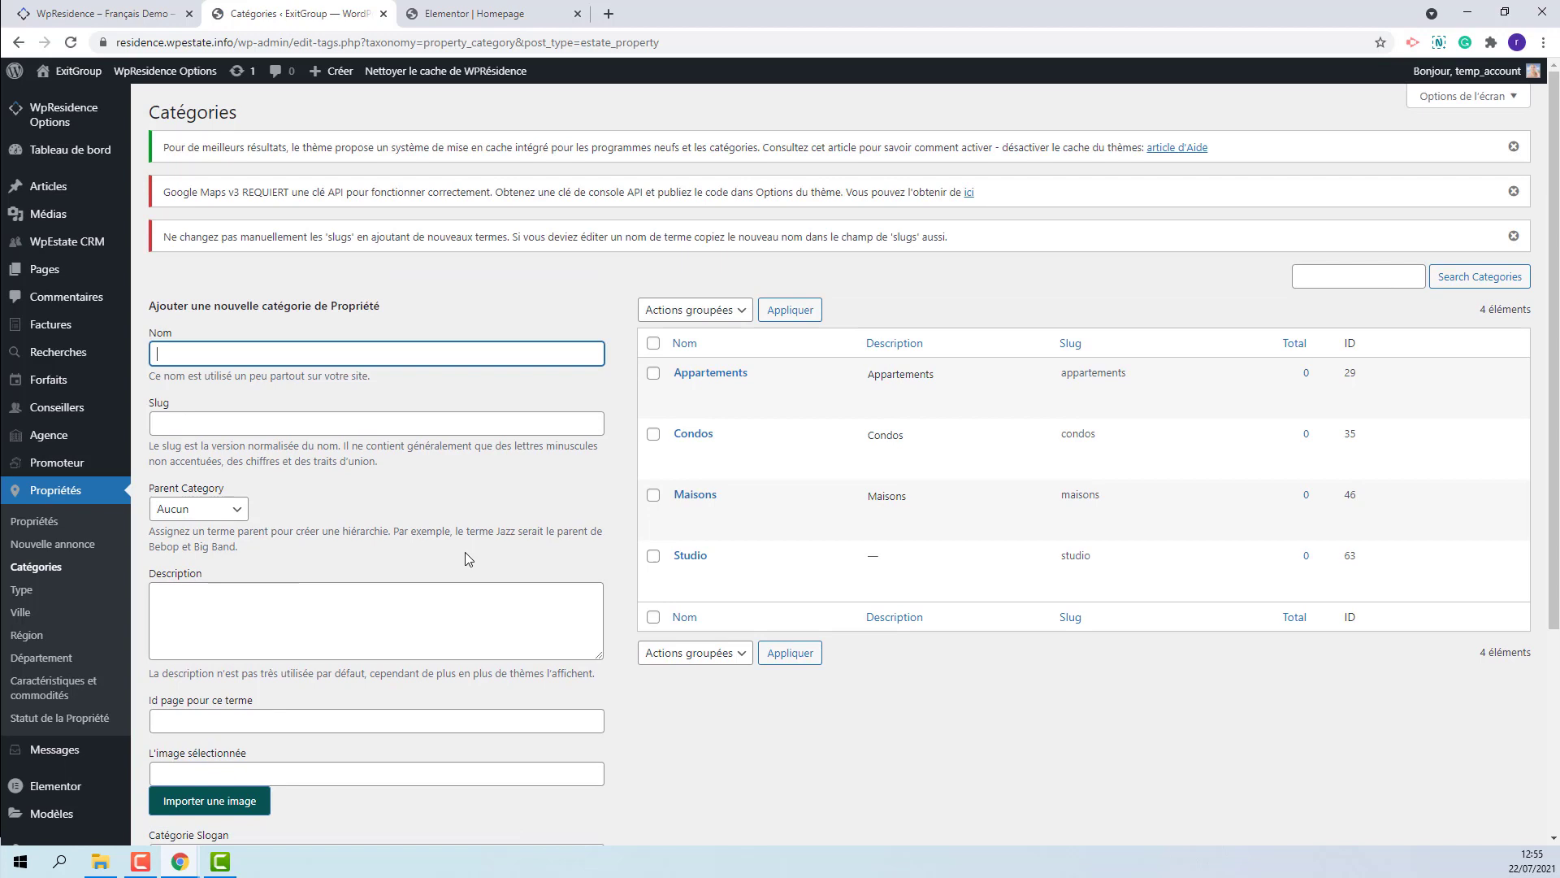
mouse_move(693, 390)
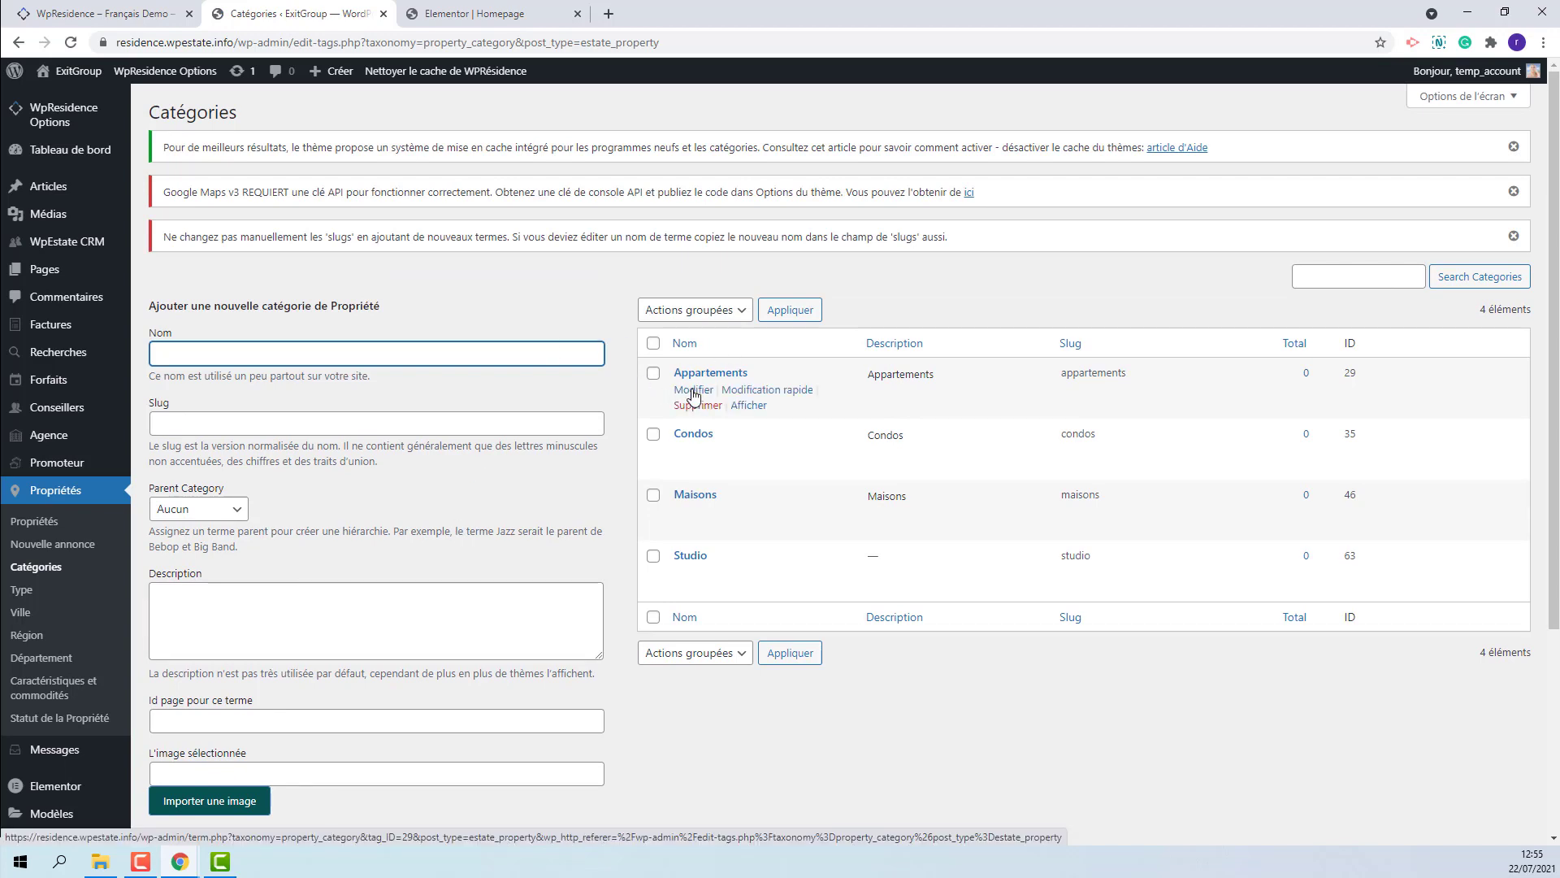
click(693, 391)
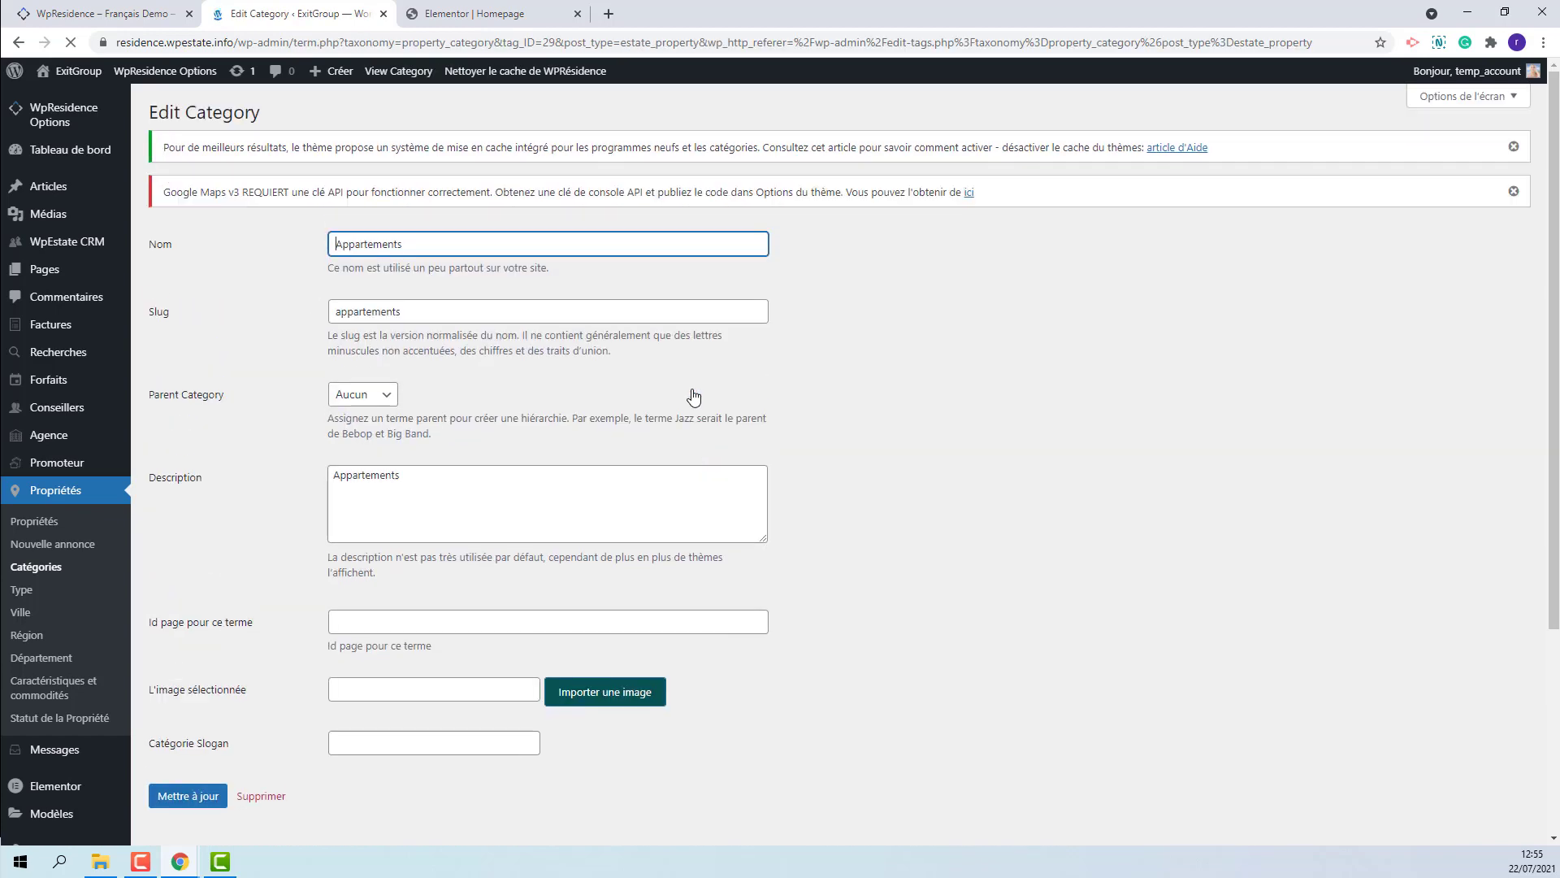
click(606, 694)
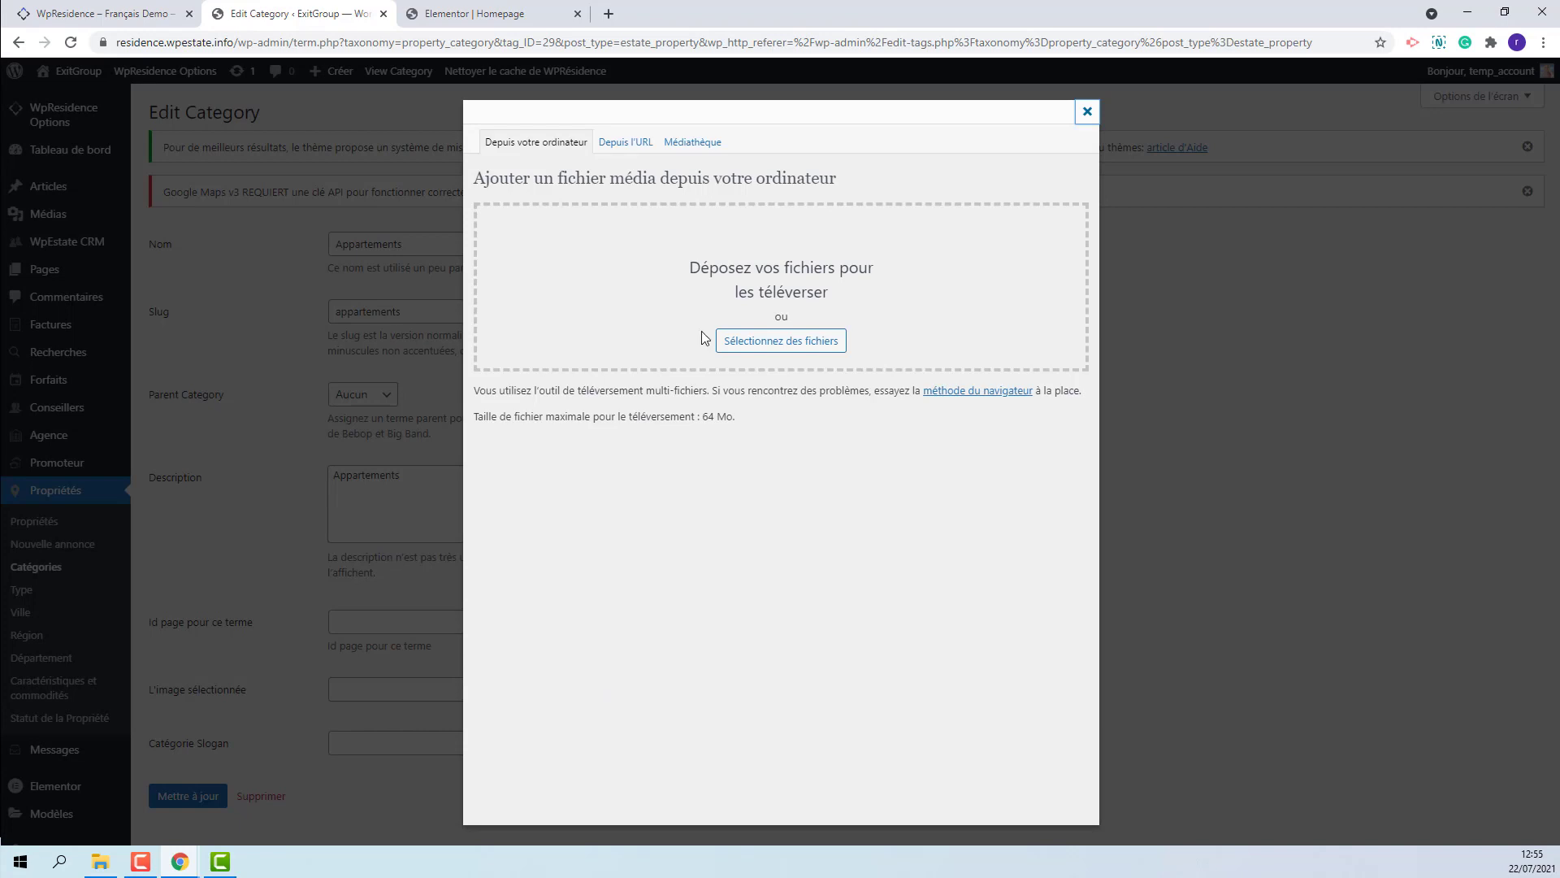
click(781, 342)
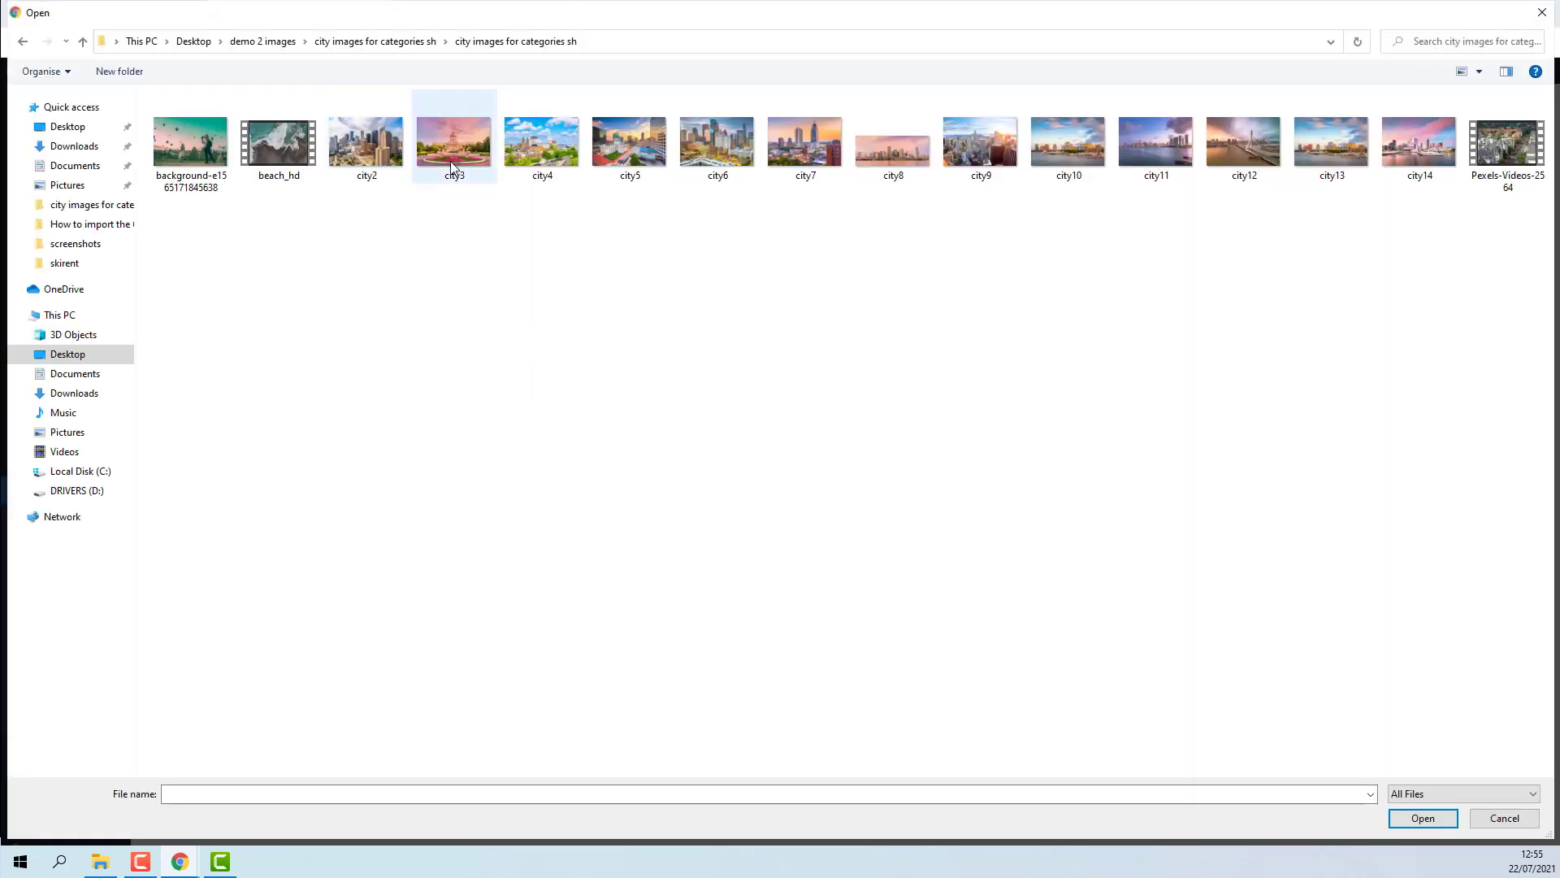
click(451, 168)
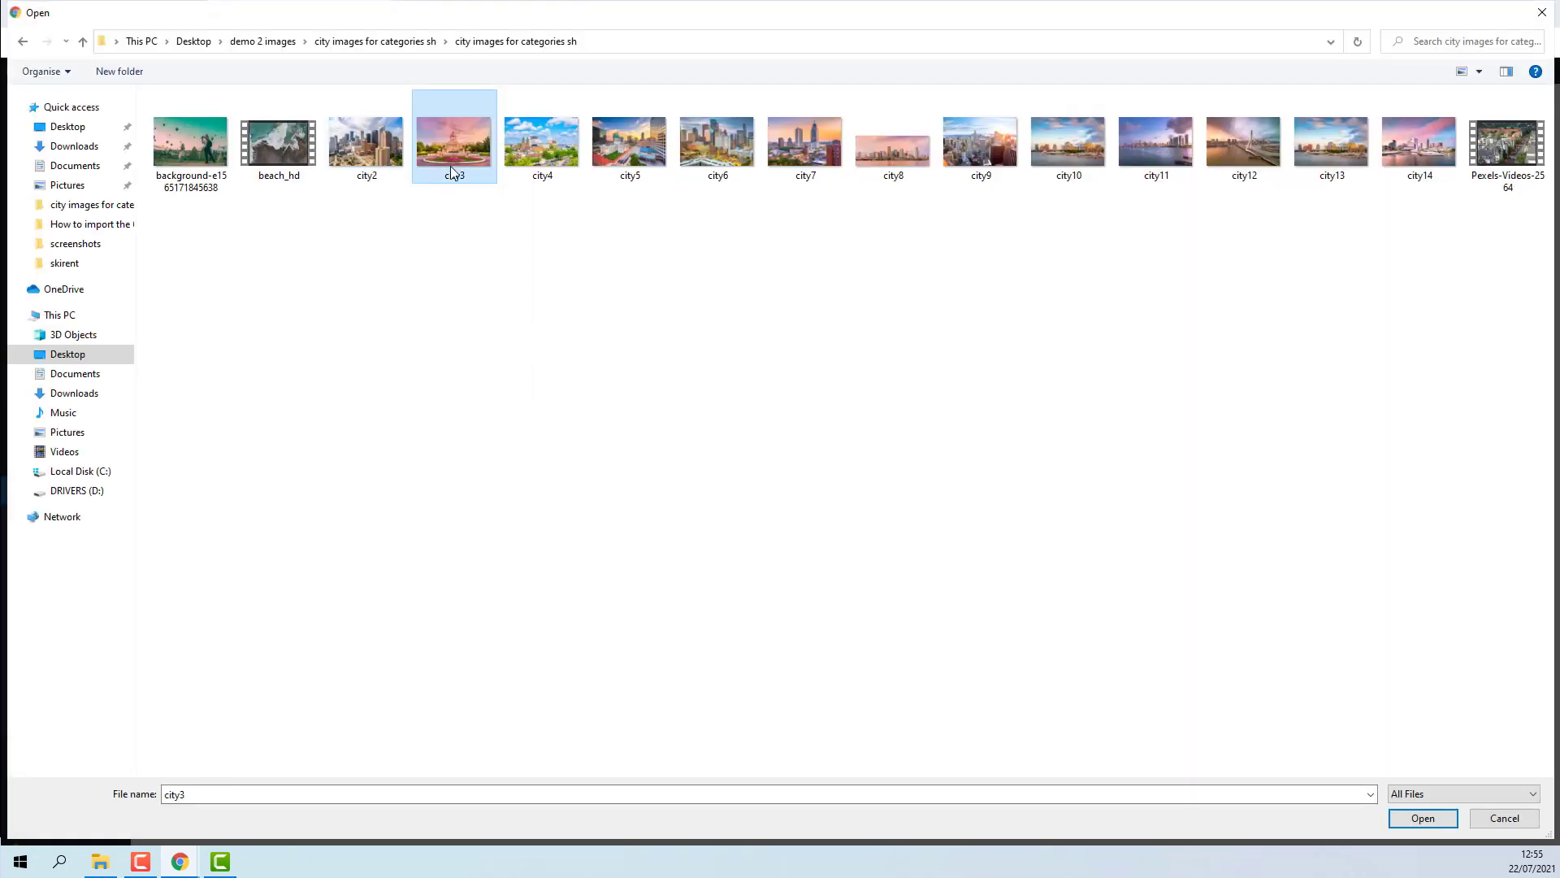
click(1424, 820)
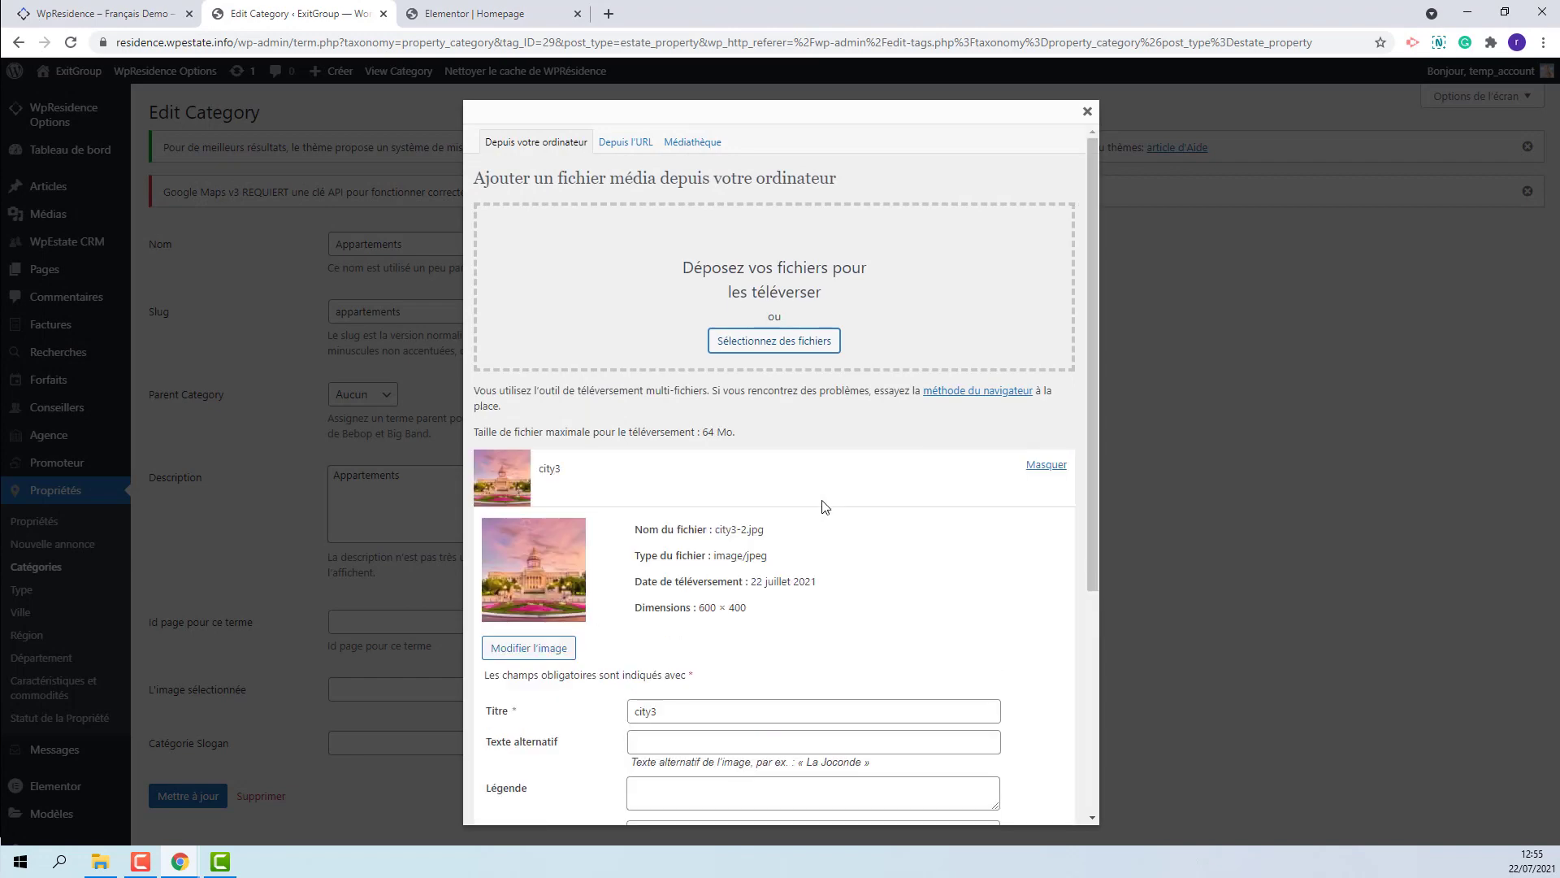
scroll(825, 508, down, 5)
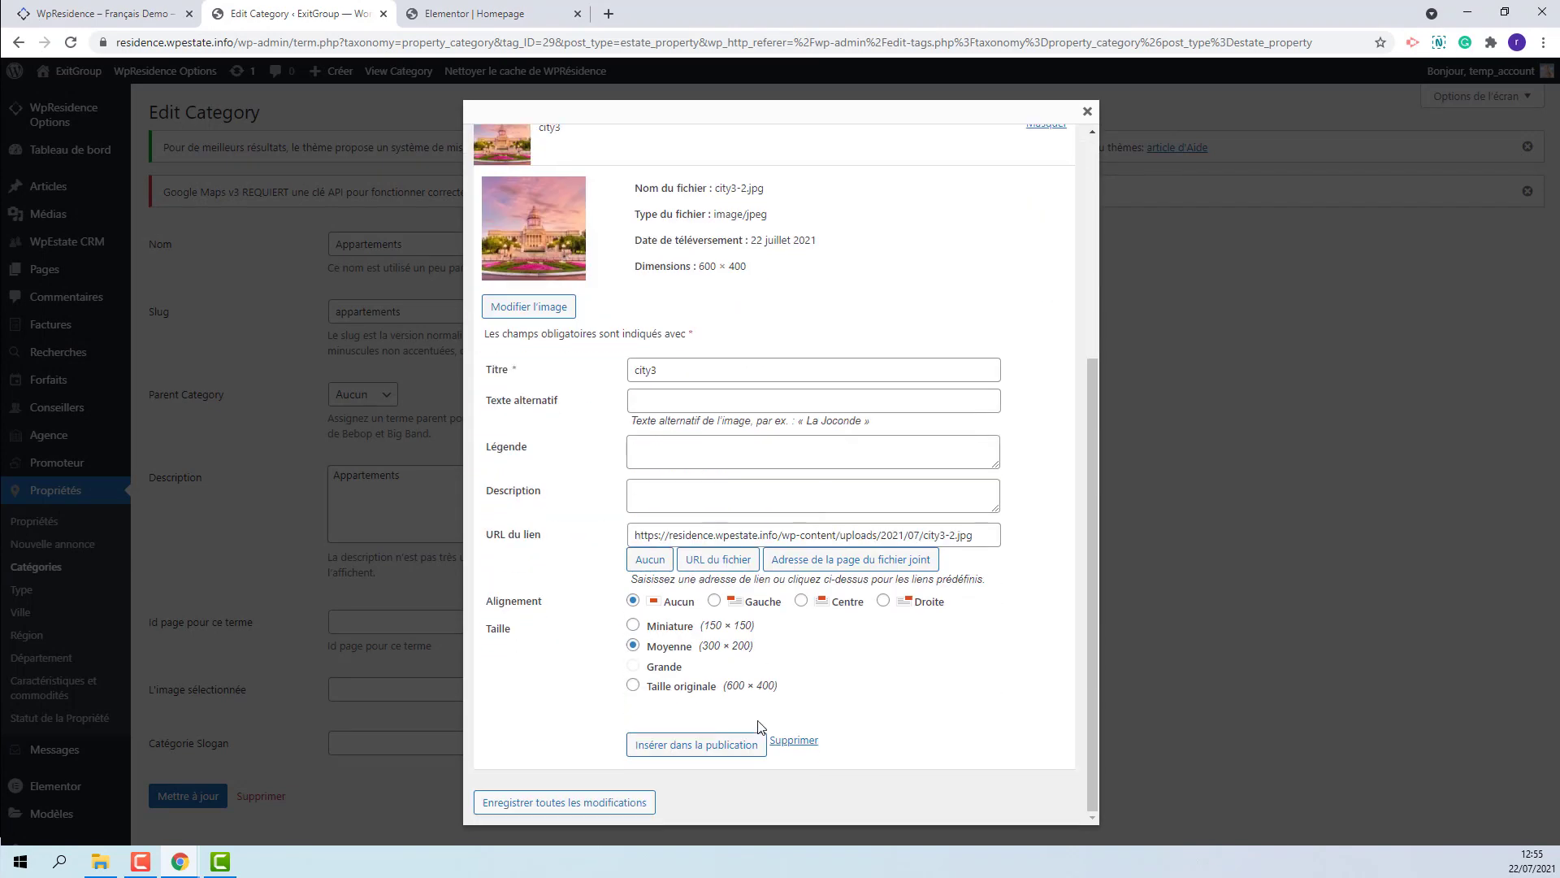
click(702, 745)
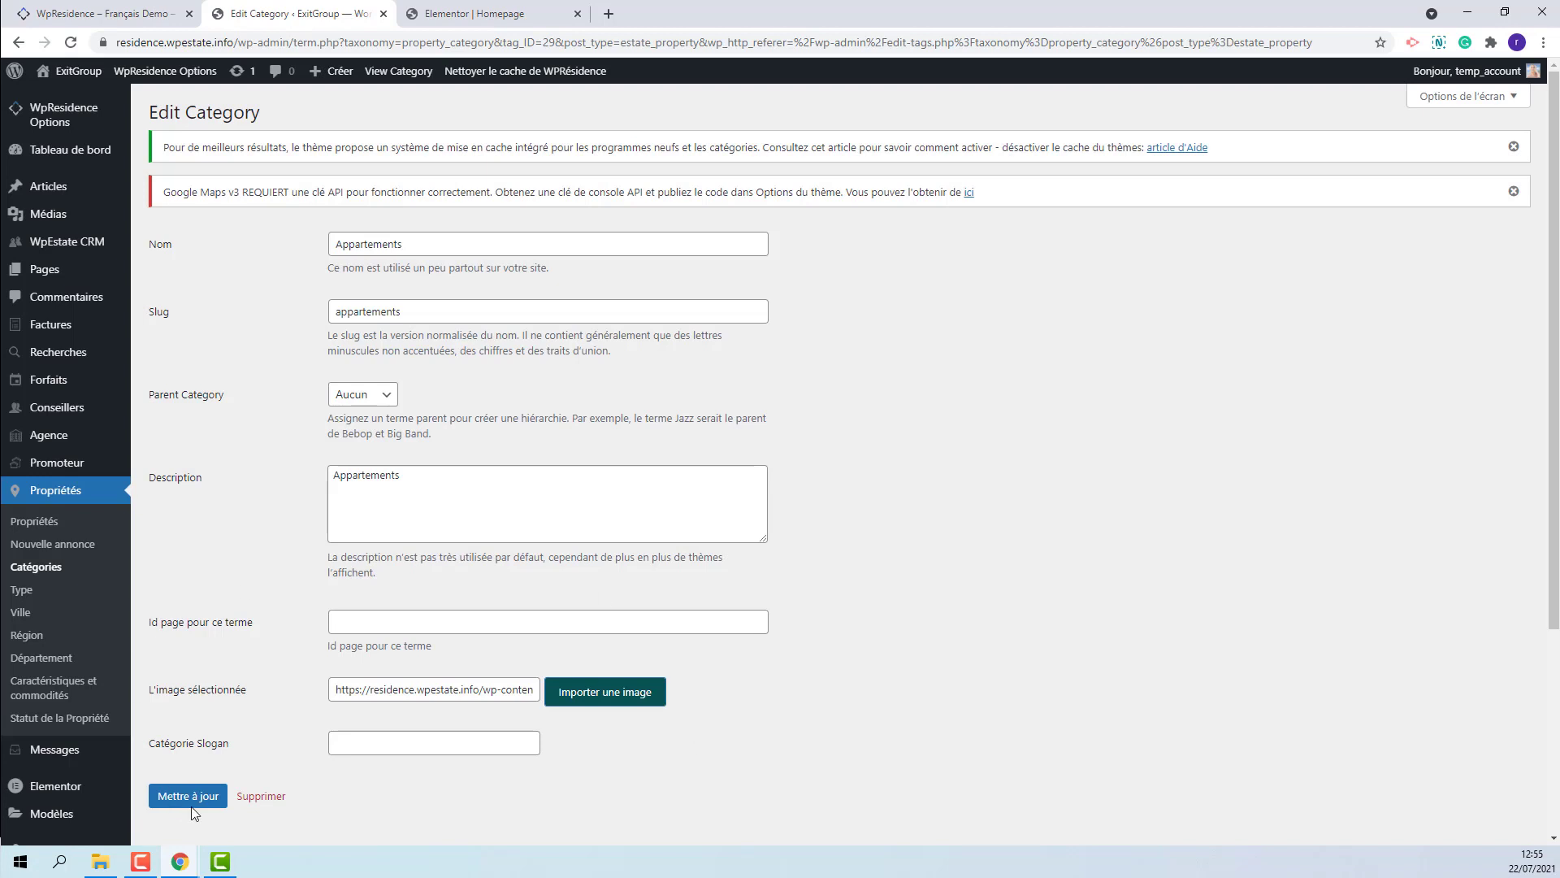
click(191, 804)
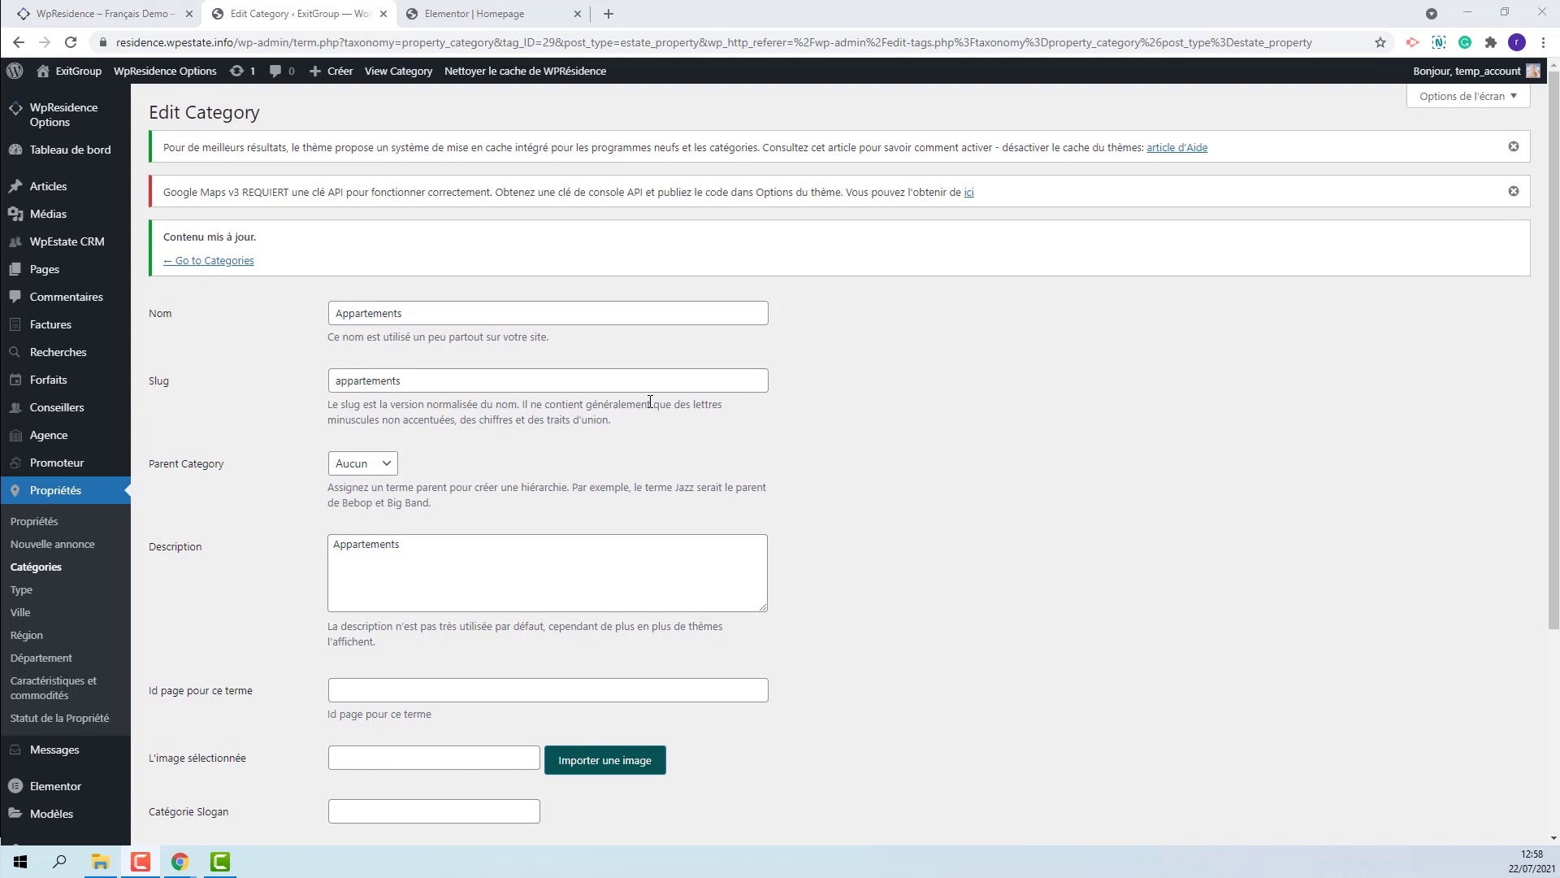
Upload city4 as the Condos property category image and update the category
click(196, 262)
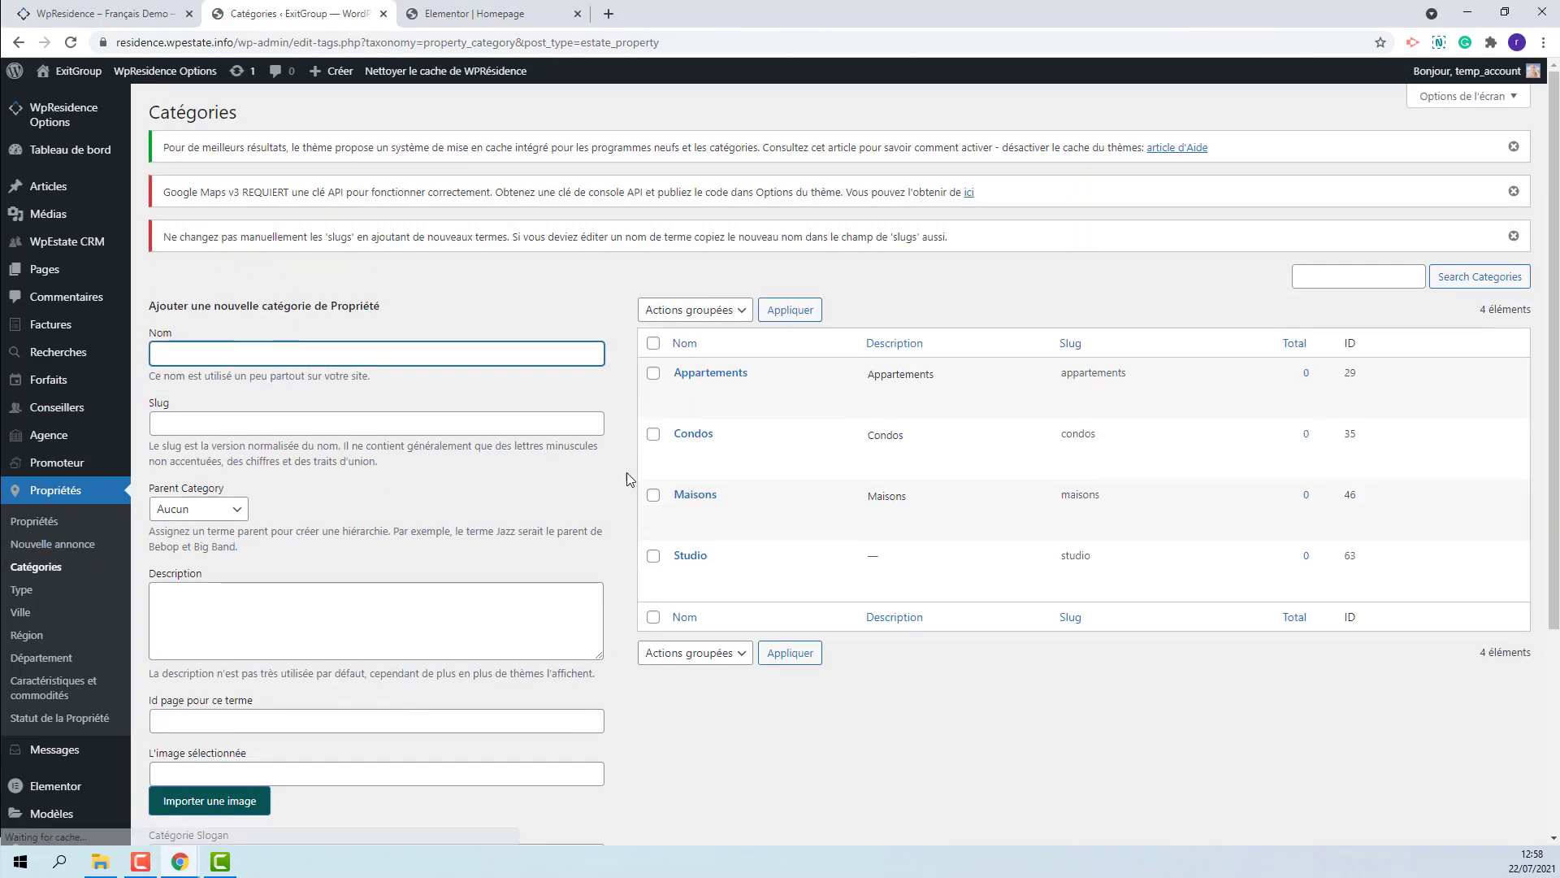
click(681, 458)
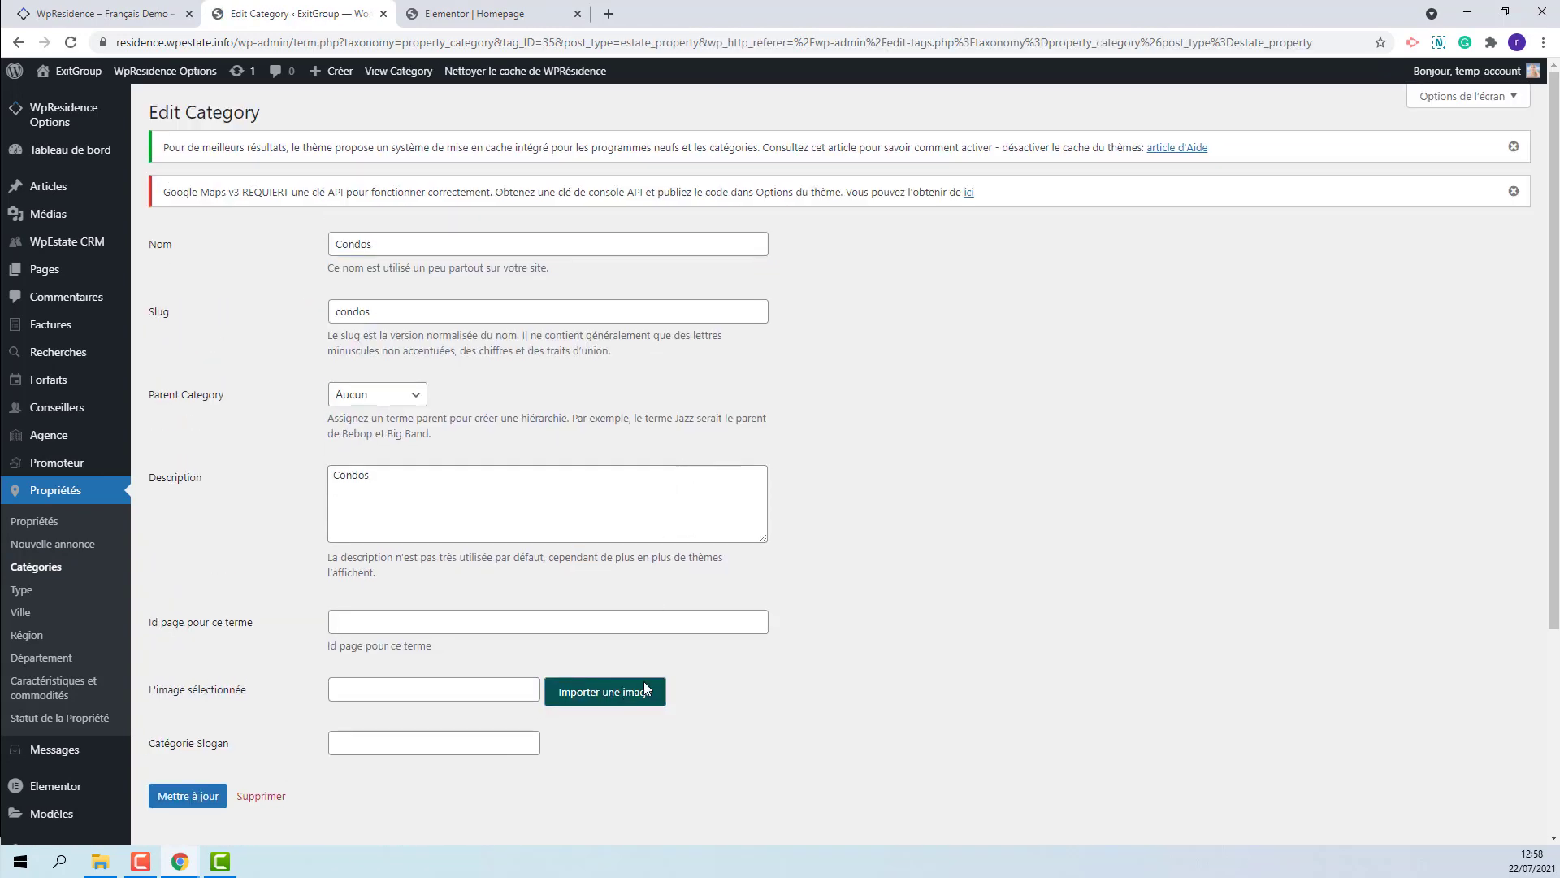
click(646, 689)
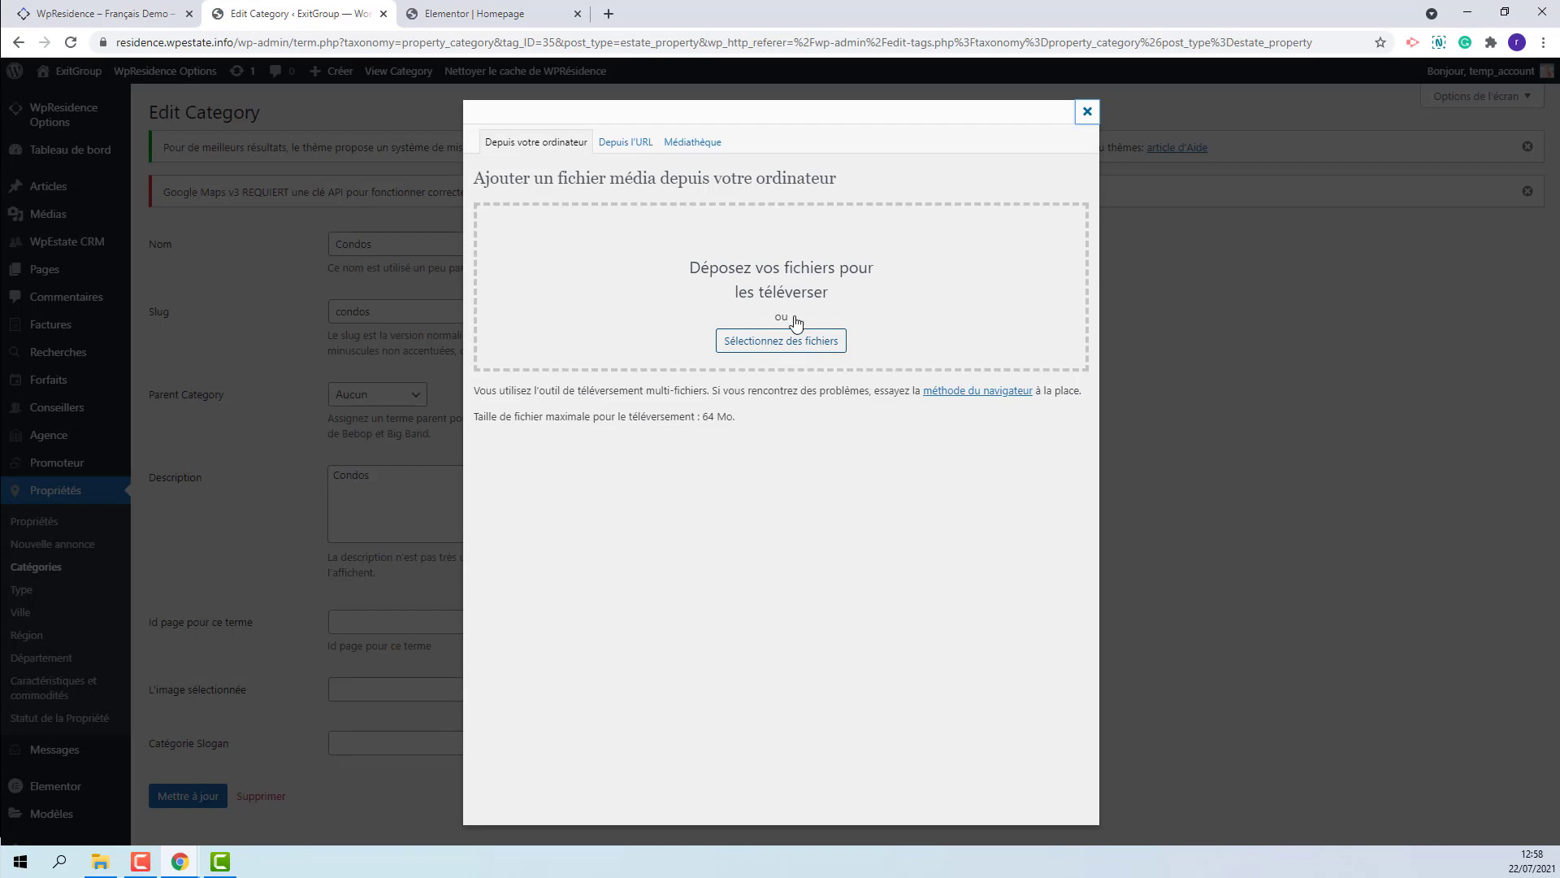
click(1088, 112)
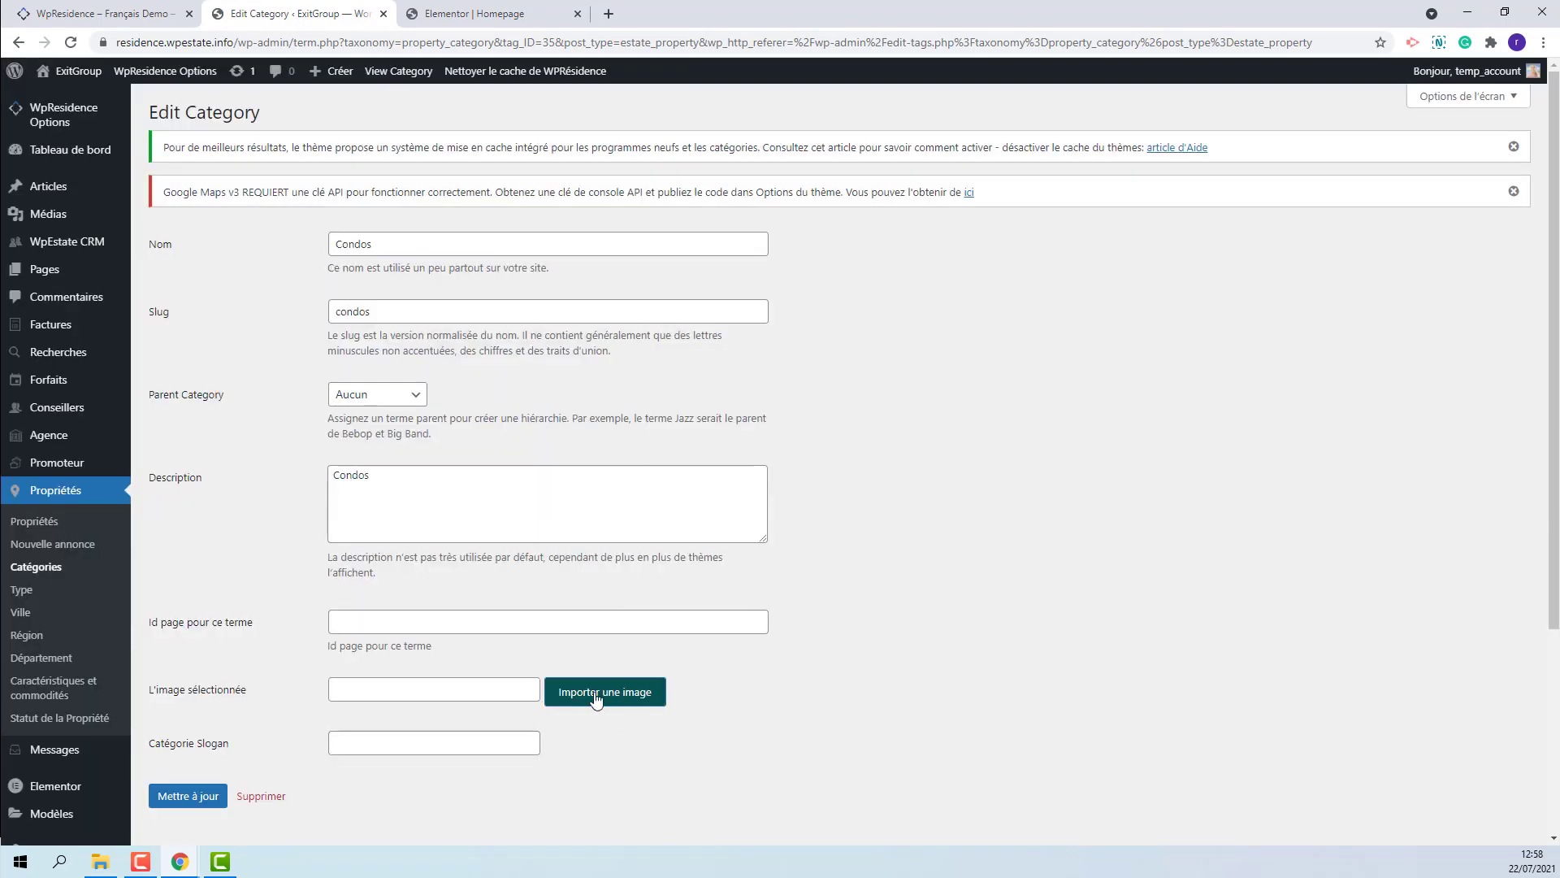
click(595, 695)
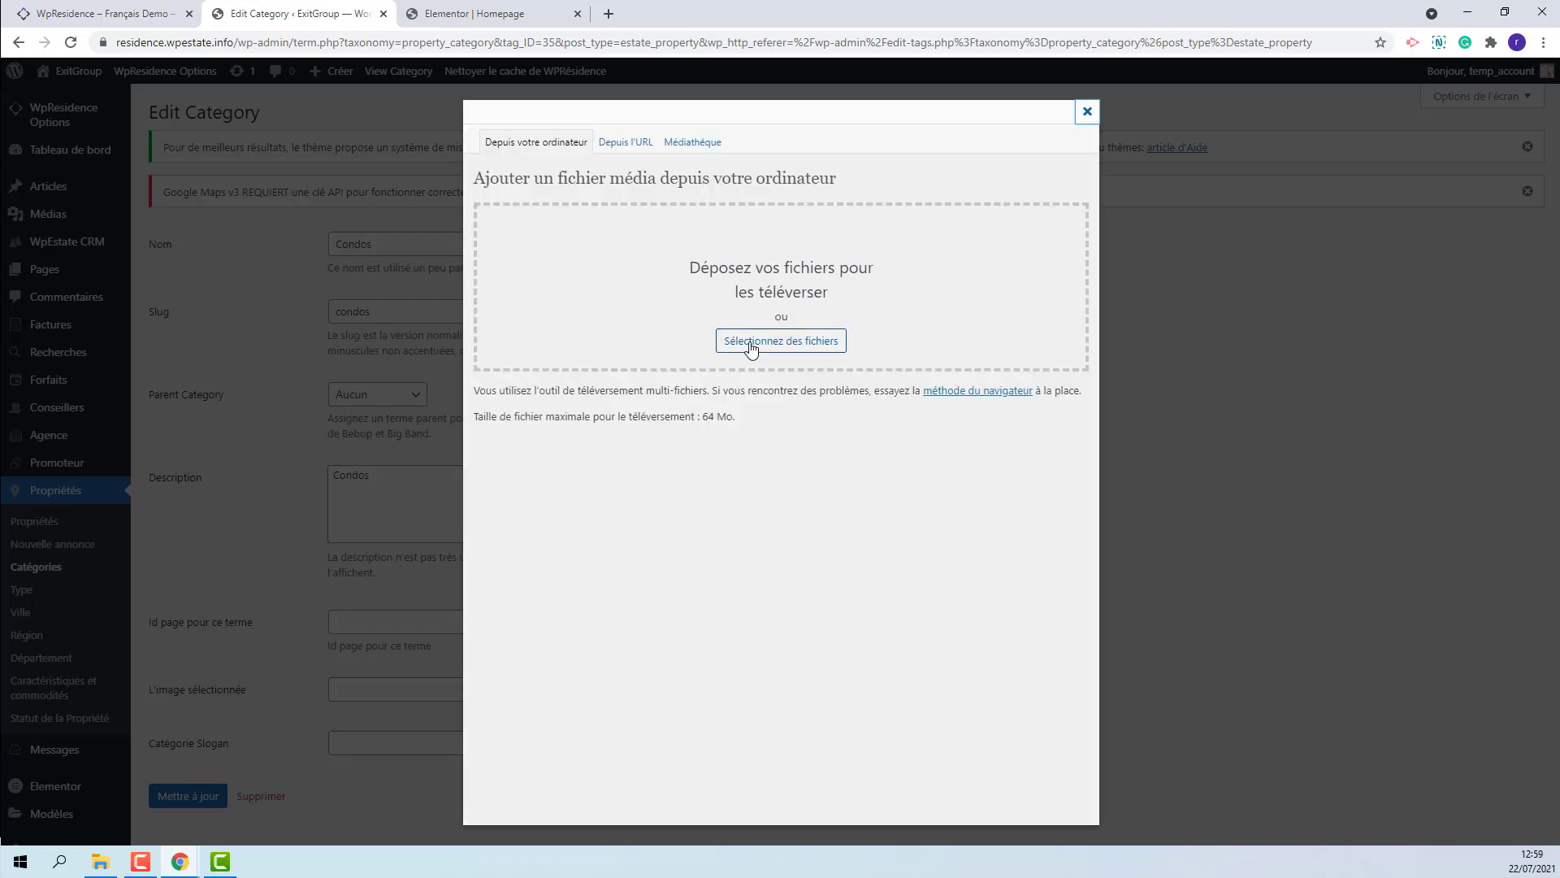
click(751, 348)
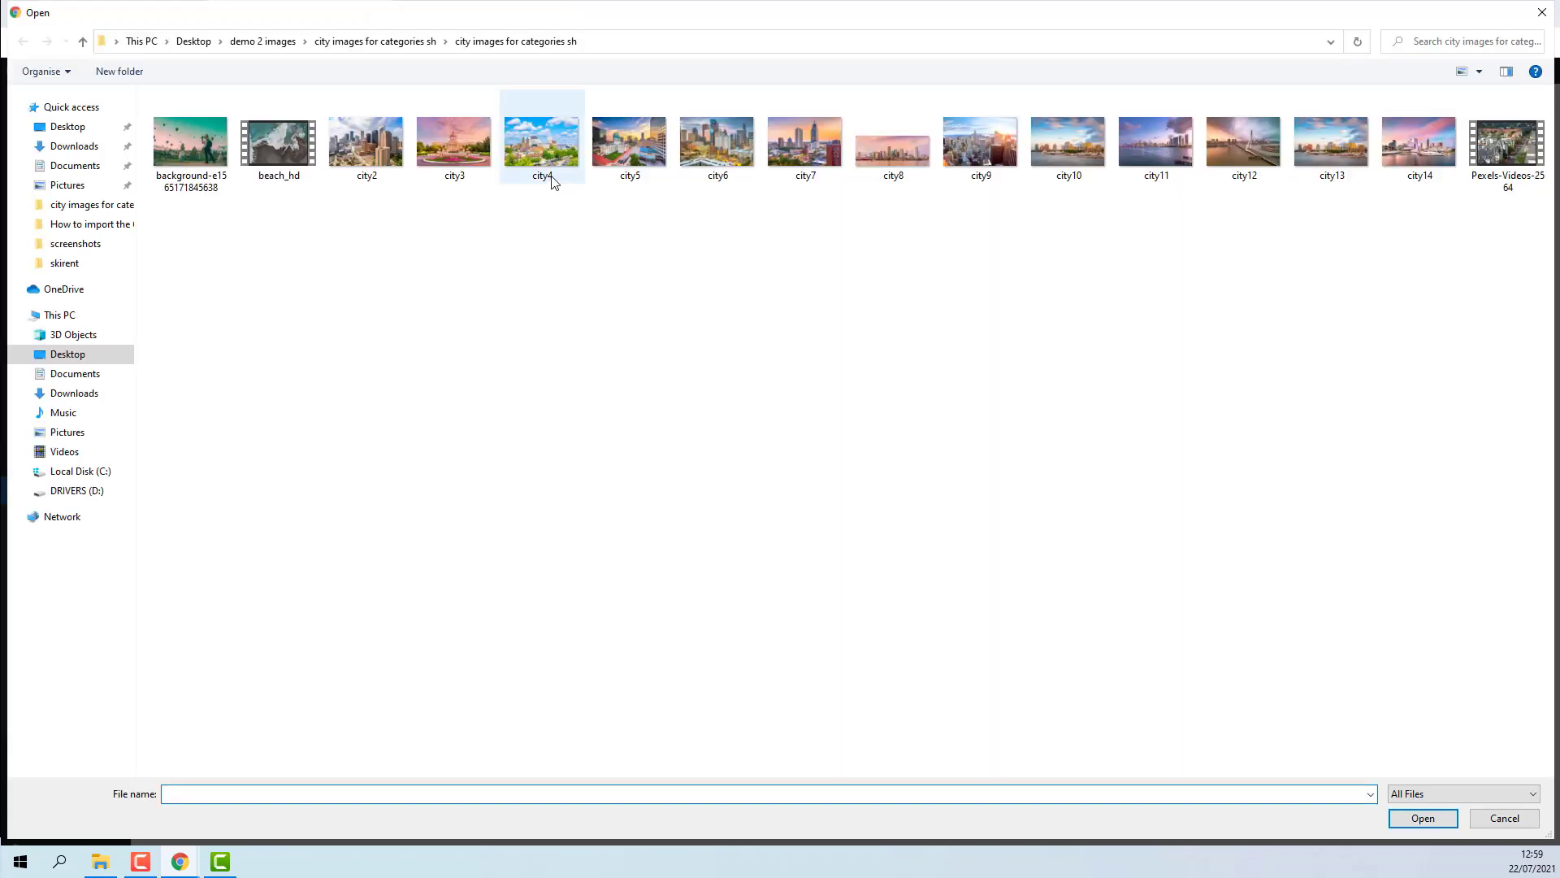
click(556, 162)
click(1423, 821)
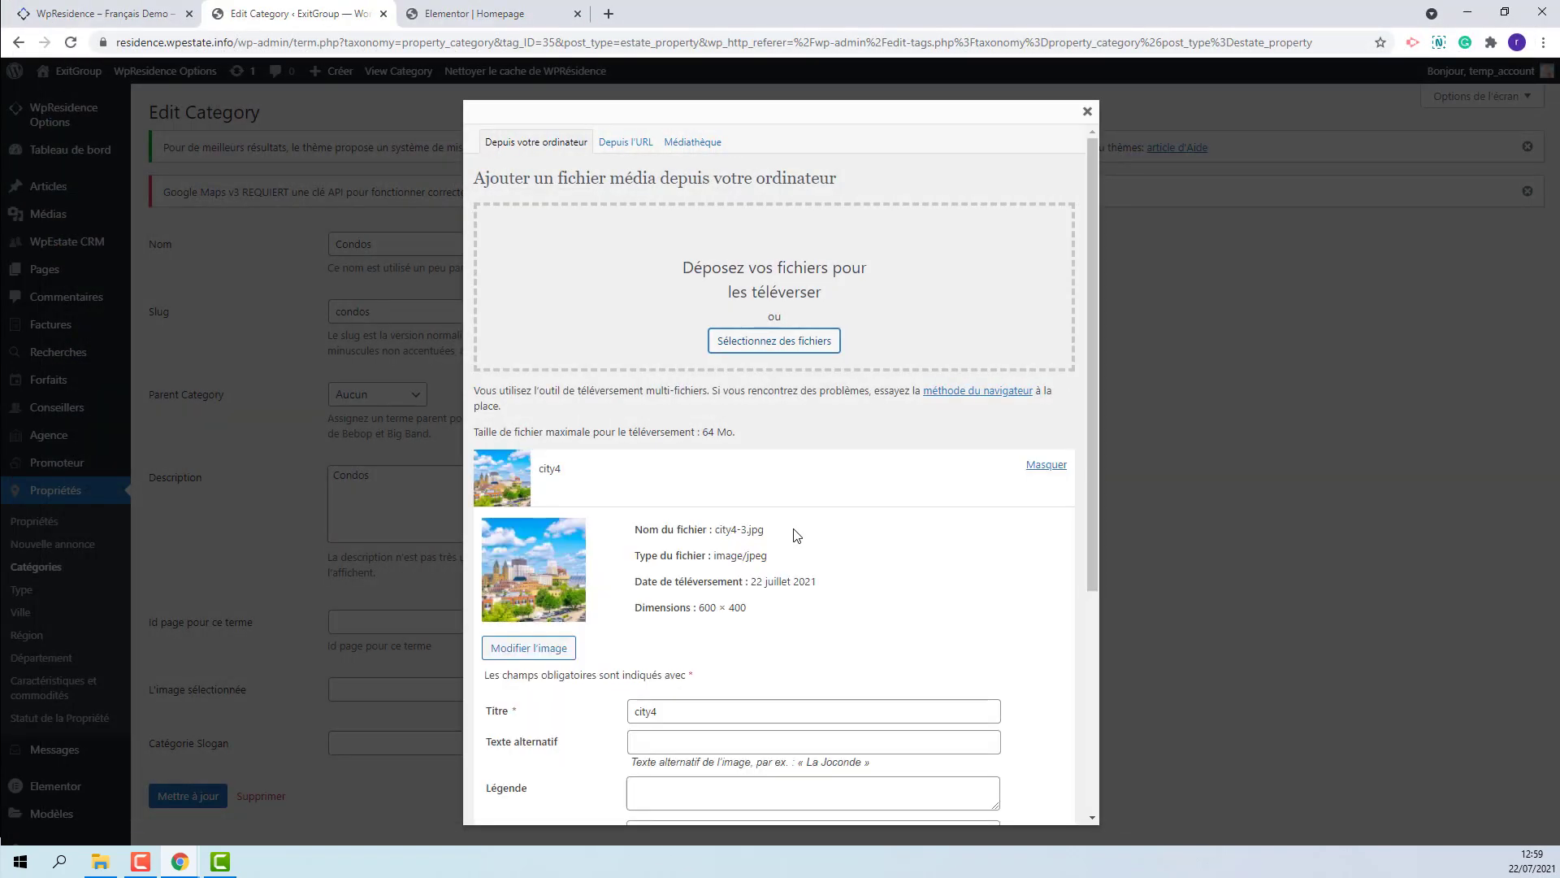
scroll(763, 634, down, 5)
click(725, 754)
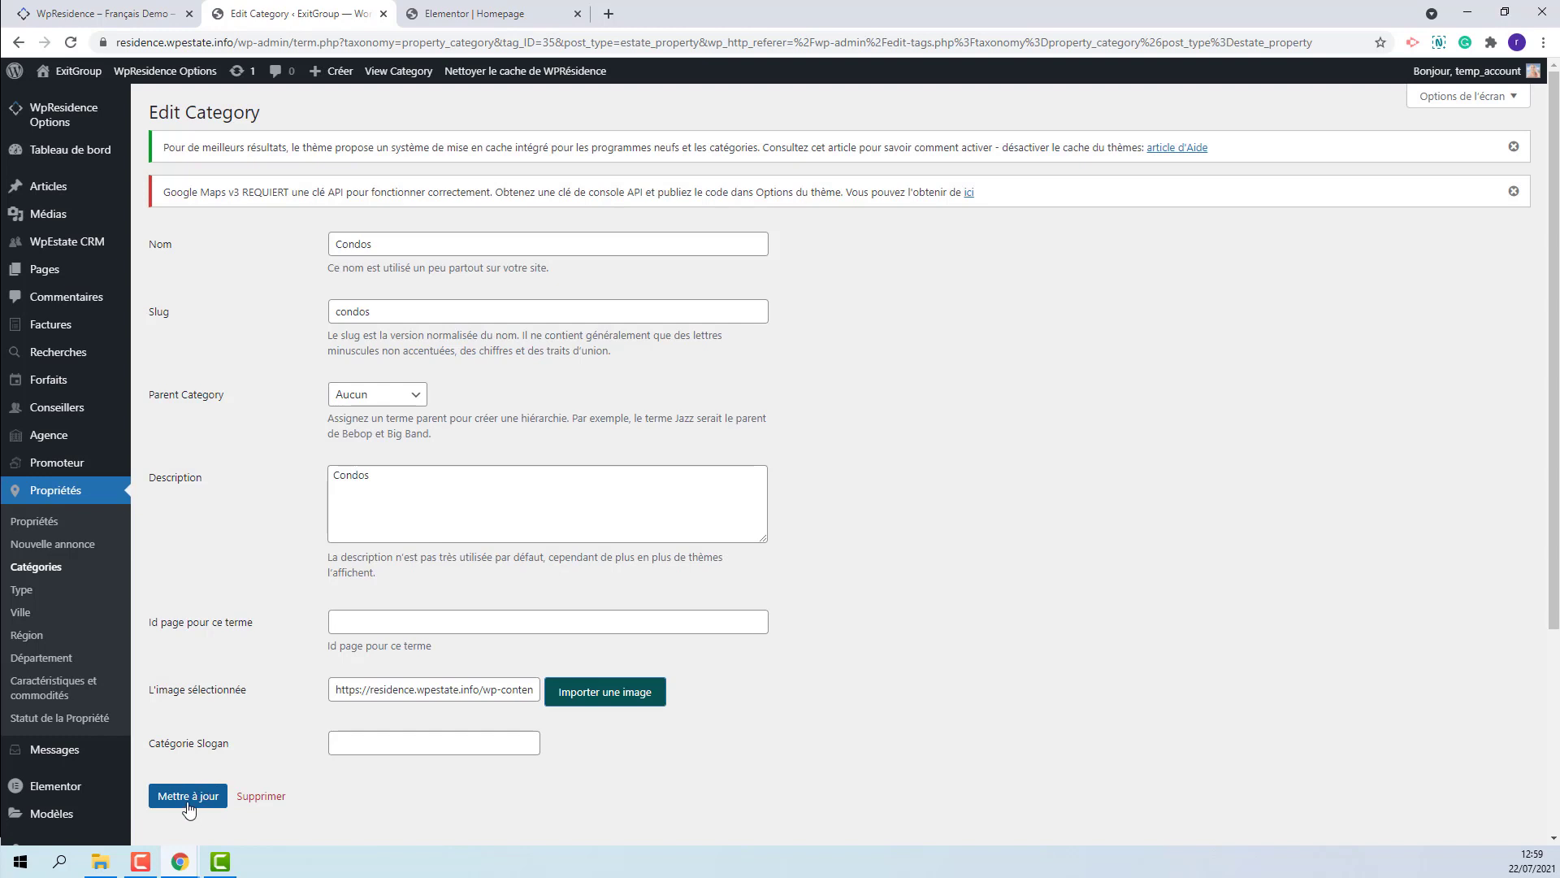
click(188, 801)
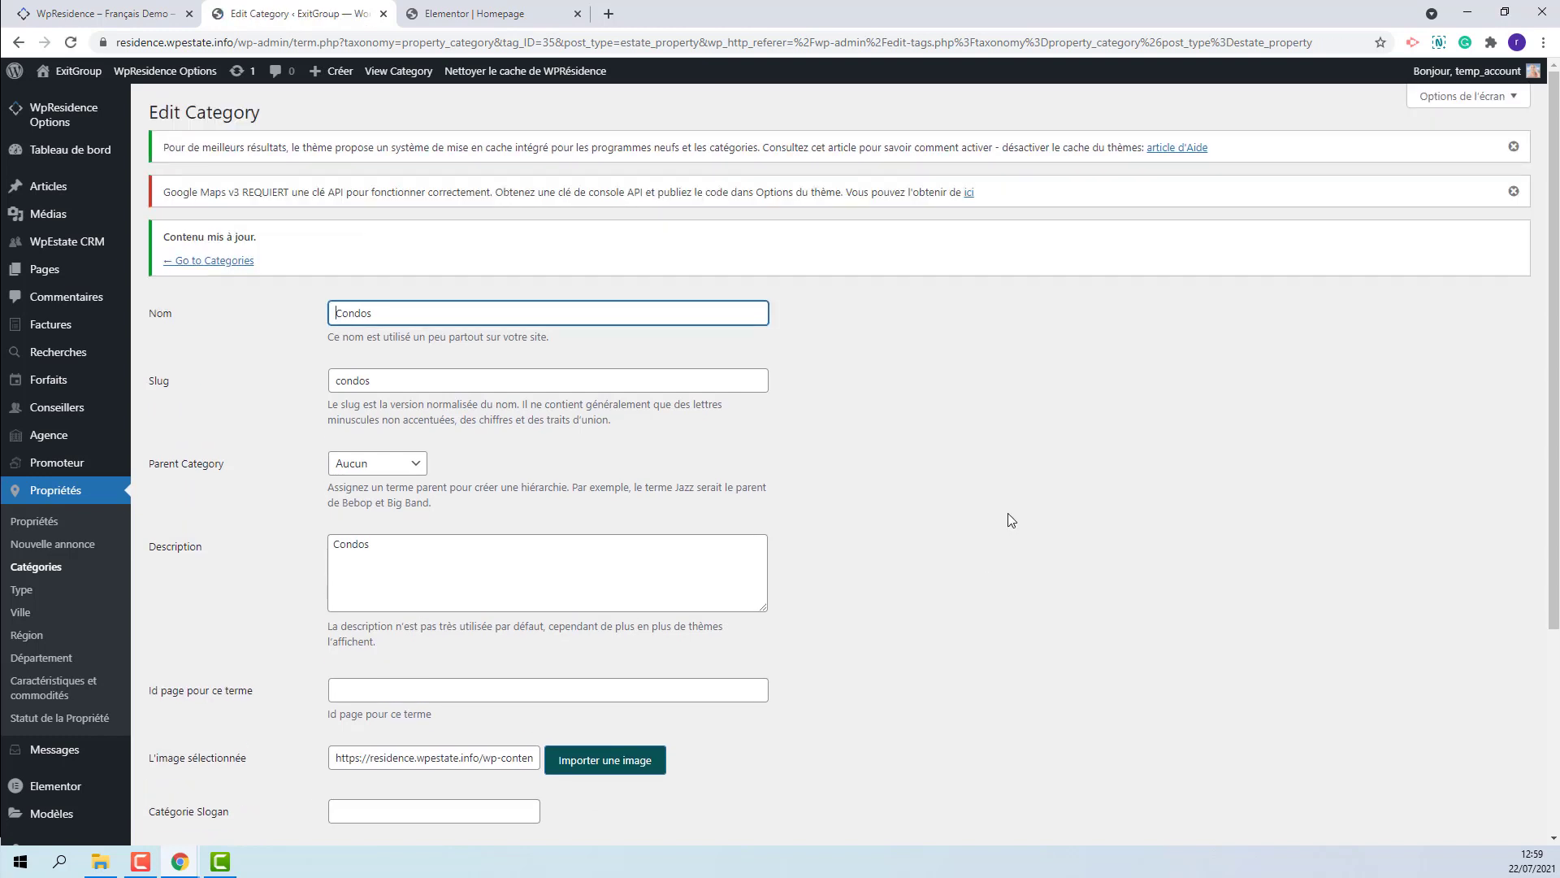
Upload the city6 photo and set it as the Champigny-sur-Marne city image, then update the city
click(20, 612)
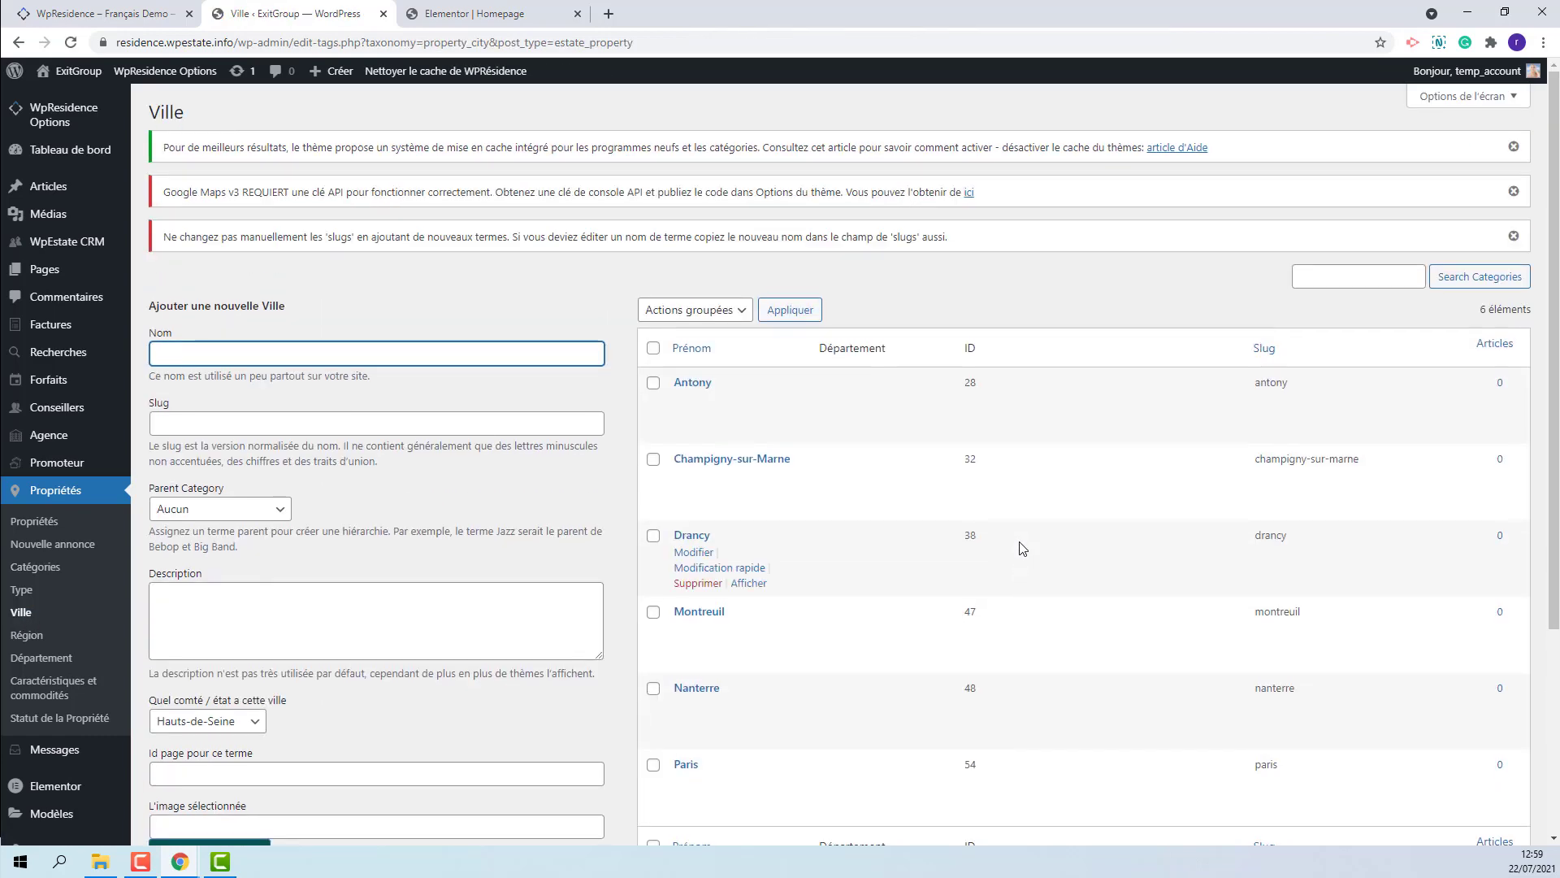
click(687, 480)
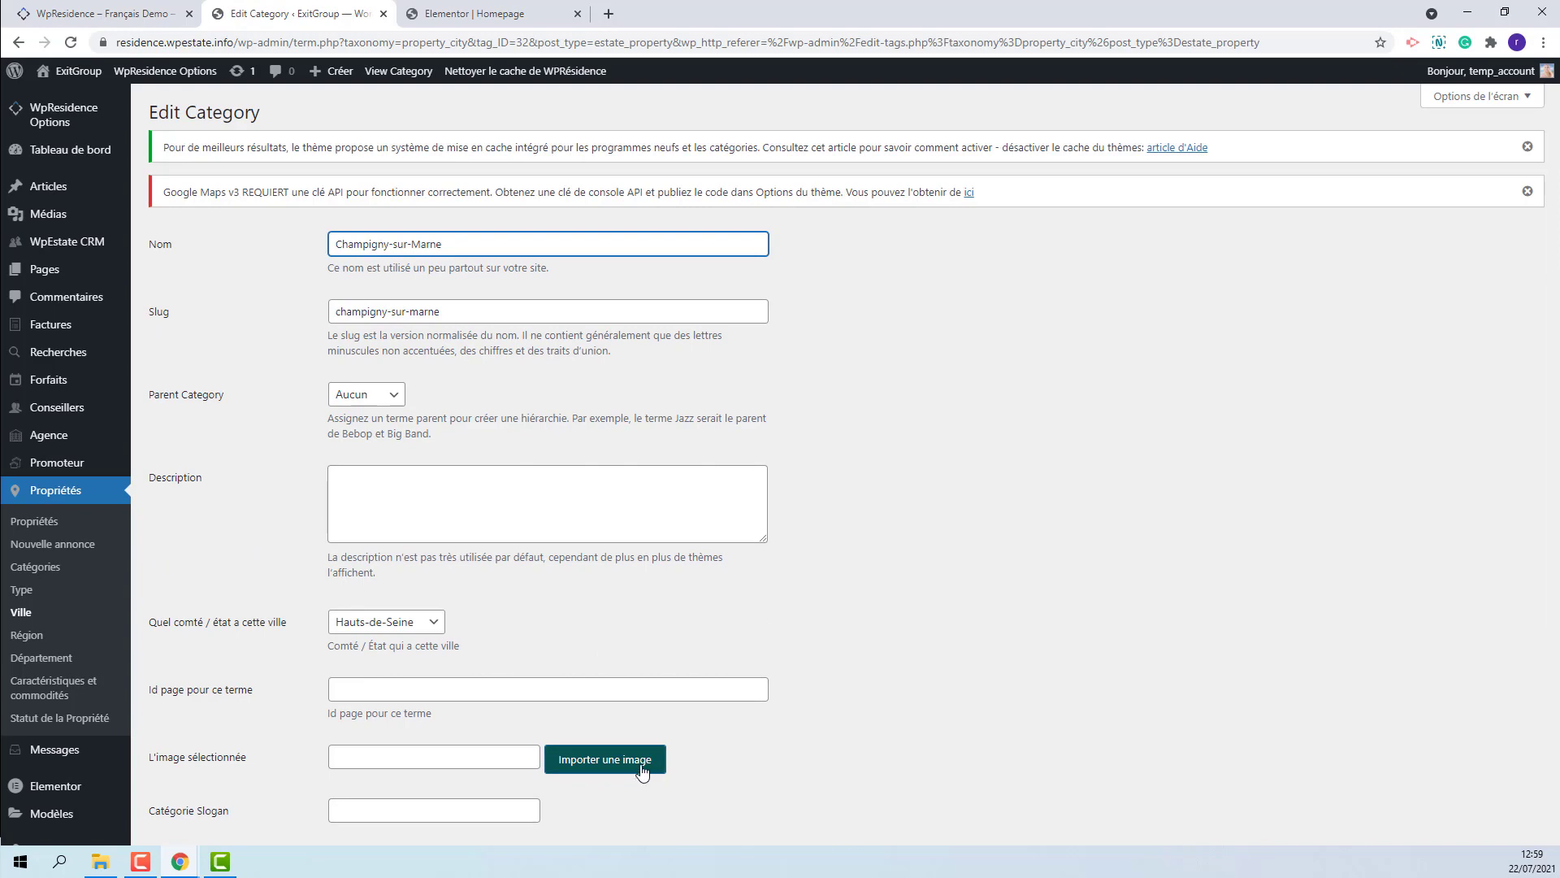
click(642, 769)
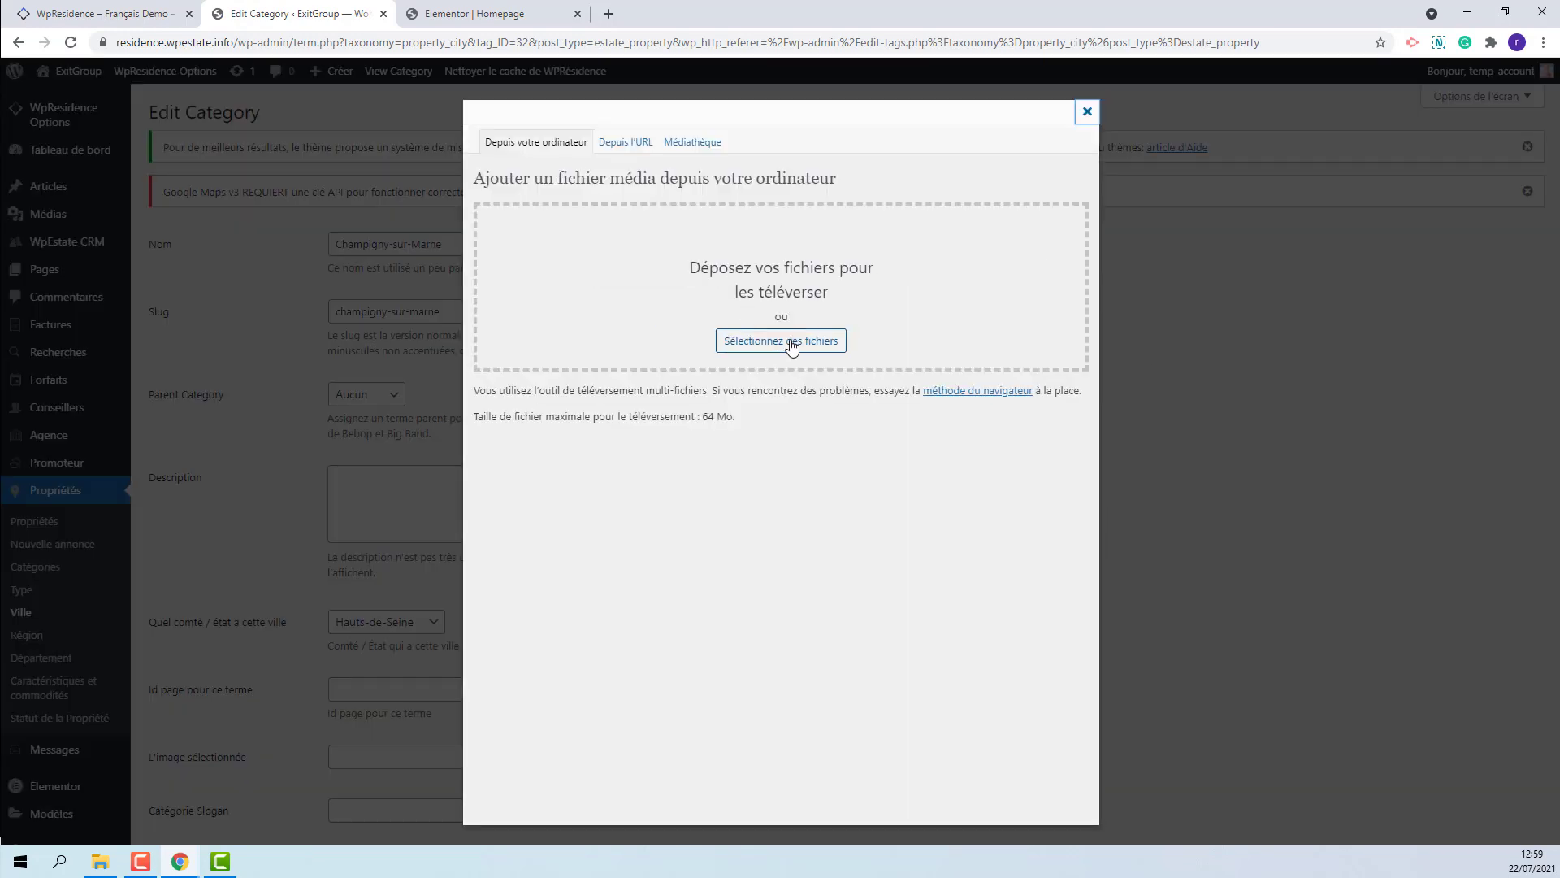
click(793, 345)
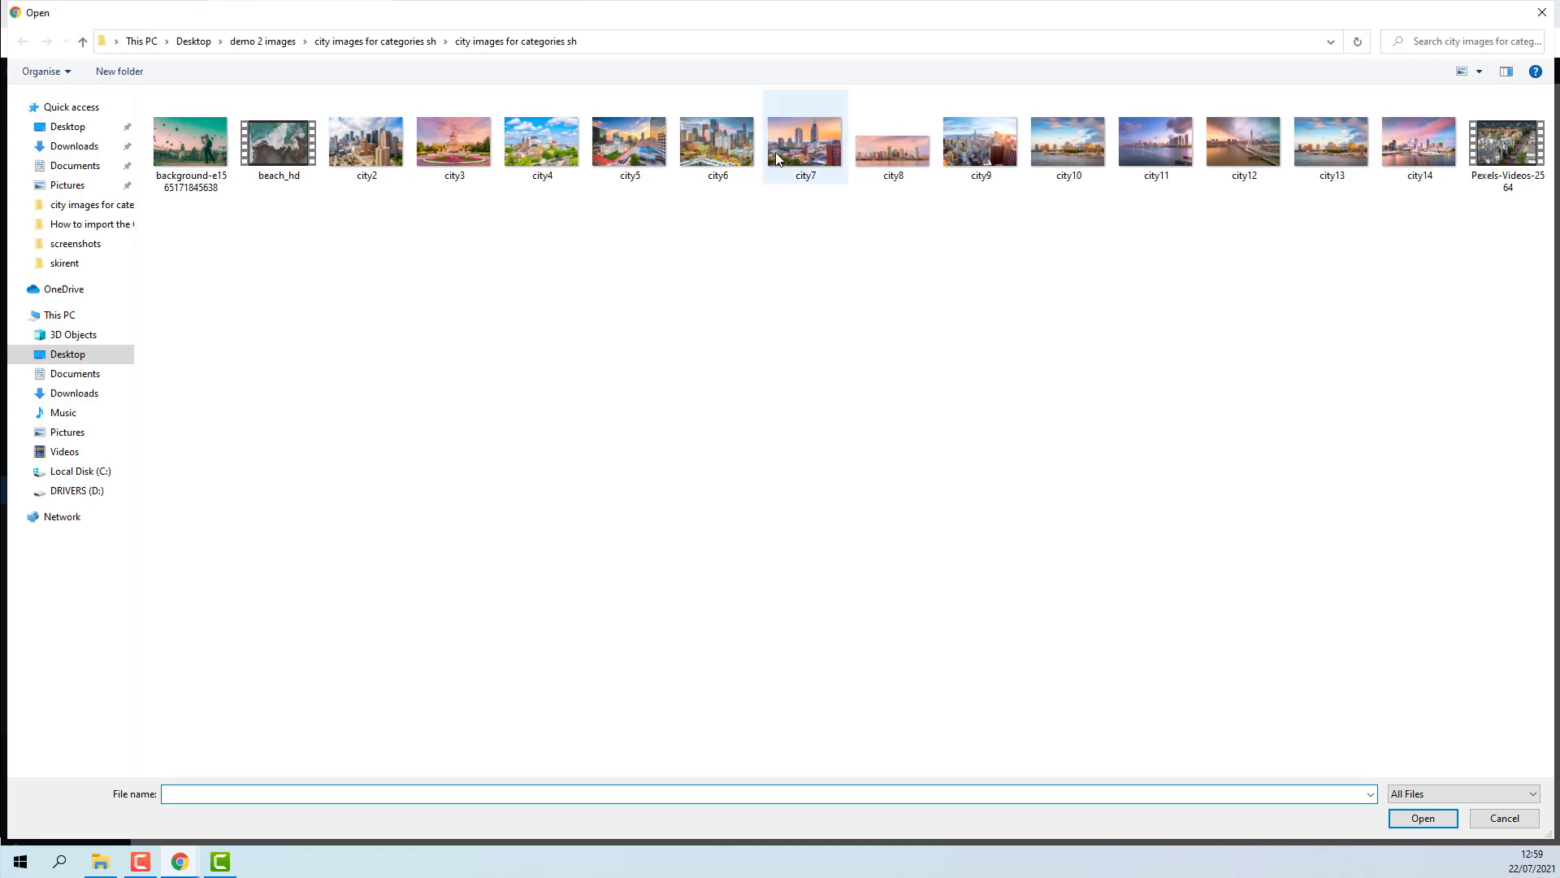
click(718, 142)
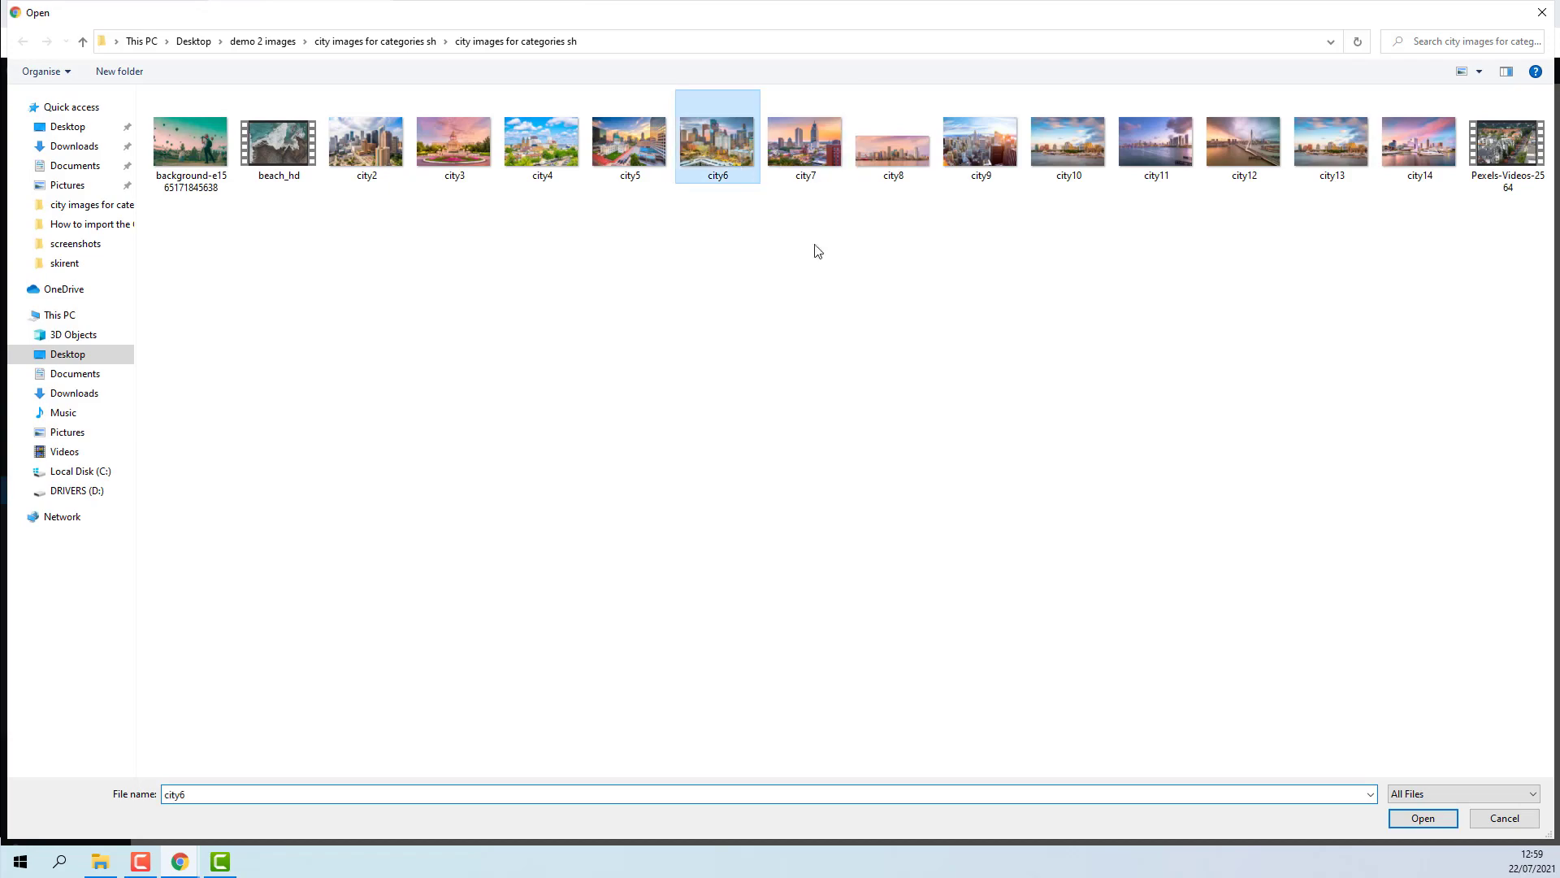
click(1430, 816)
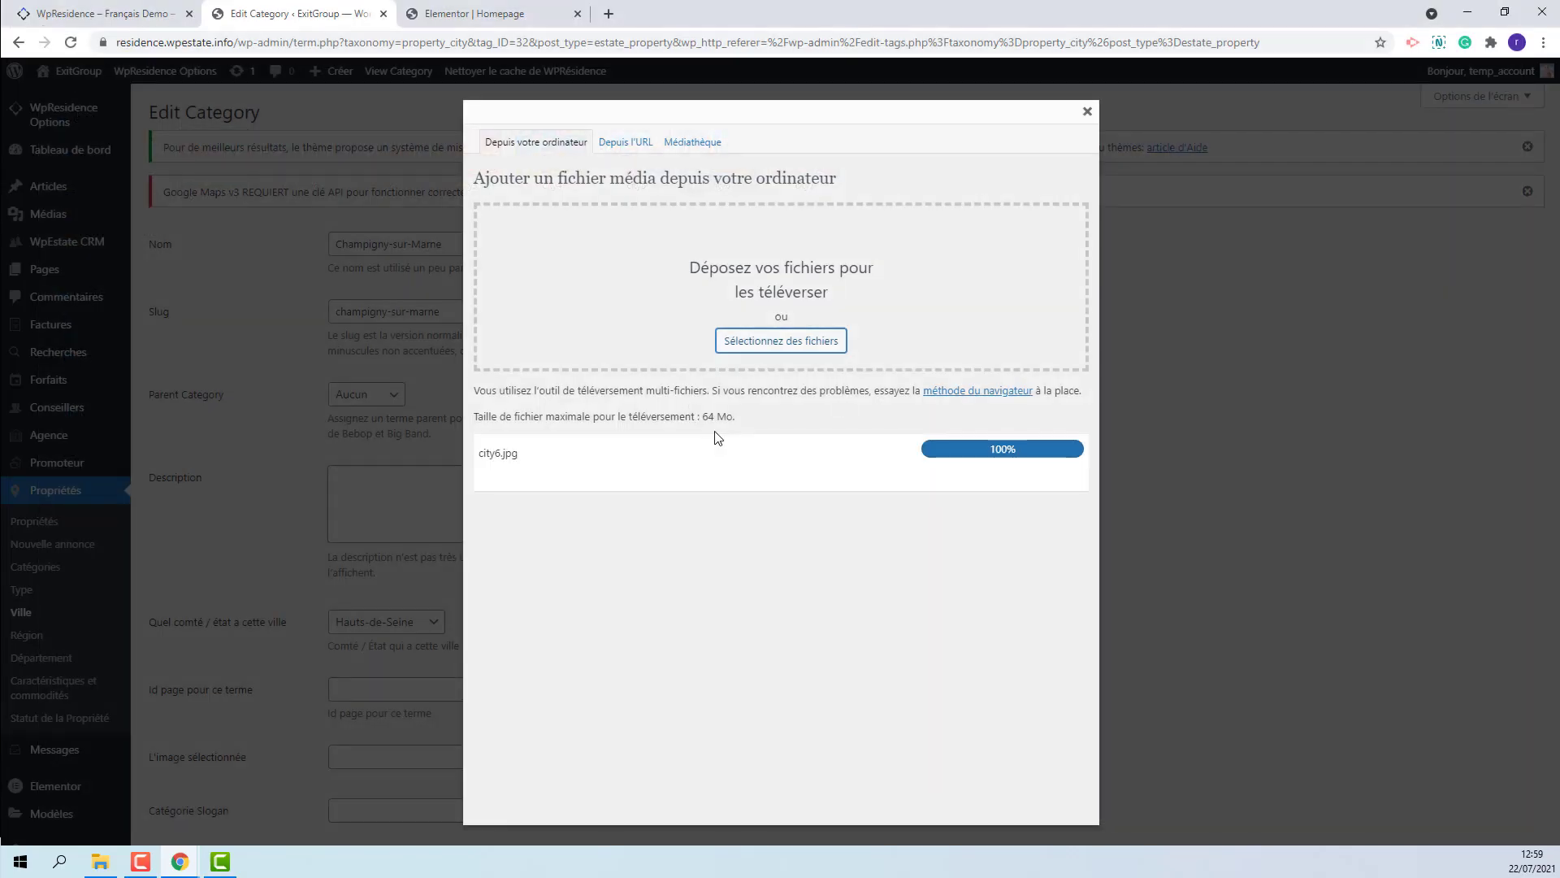
scroll(716, 467, down, 4)
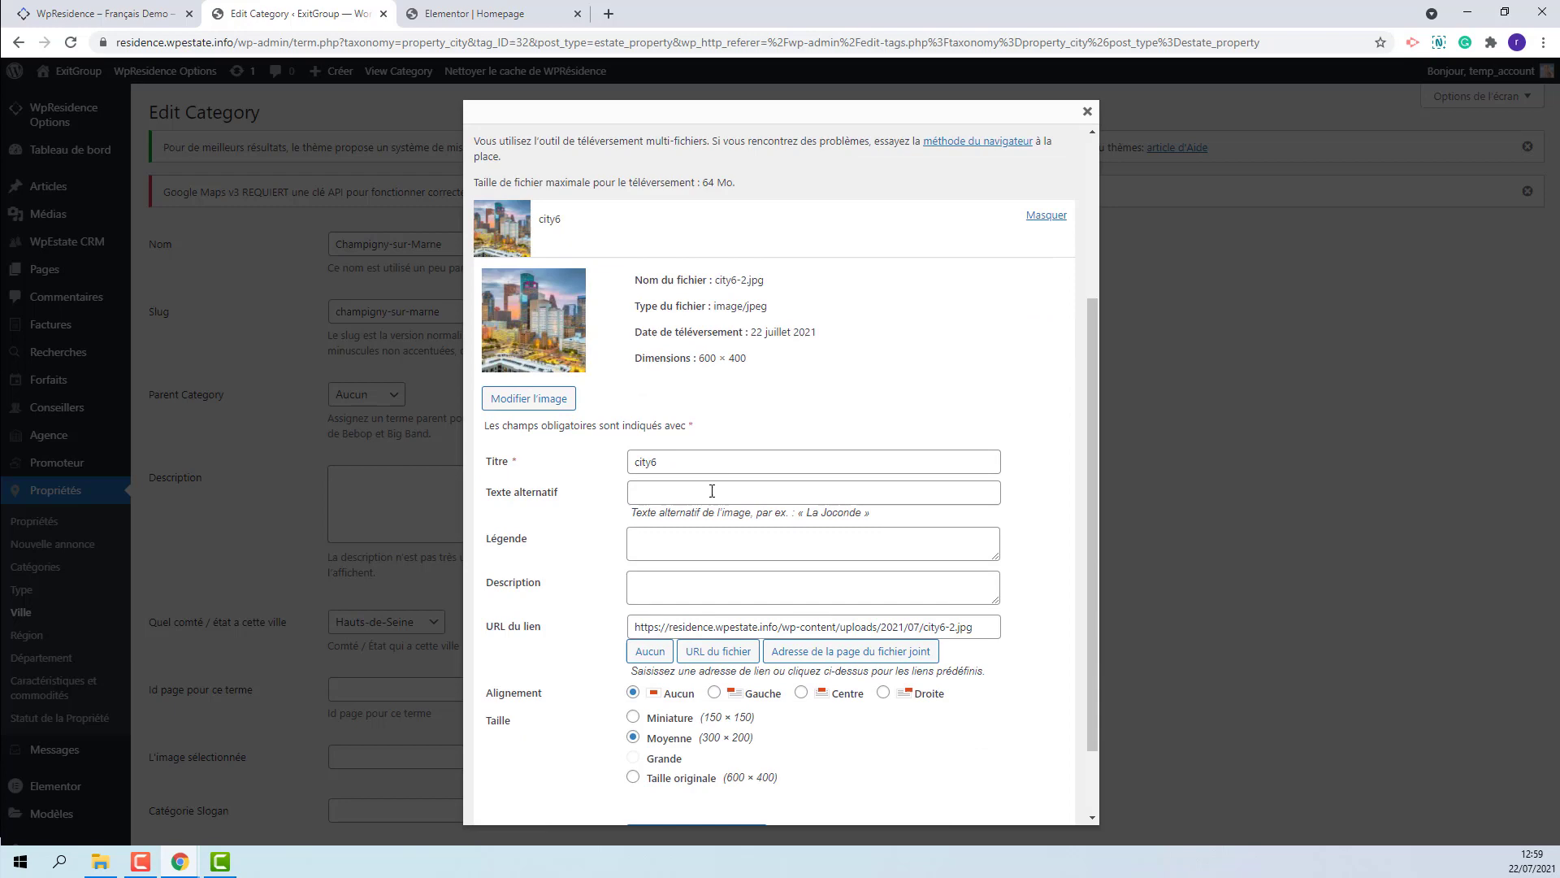
scroll(716, 496, down, 1)
click(708, 747)
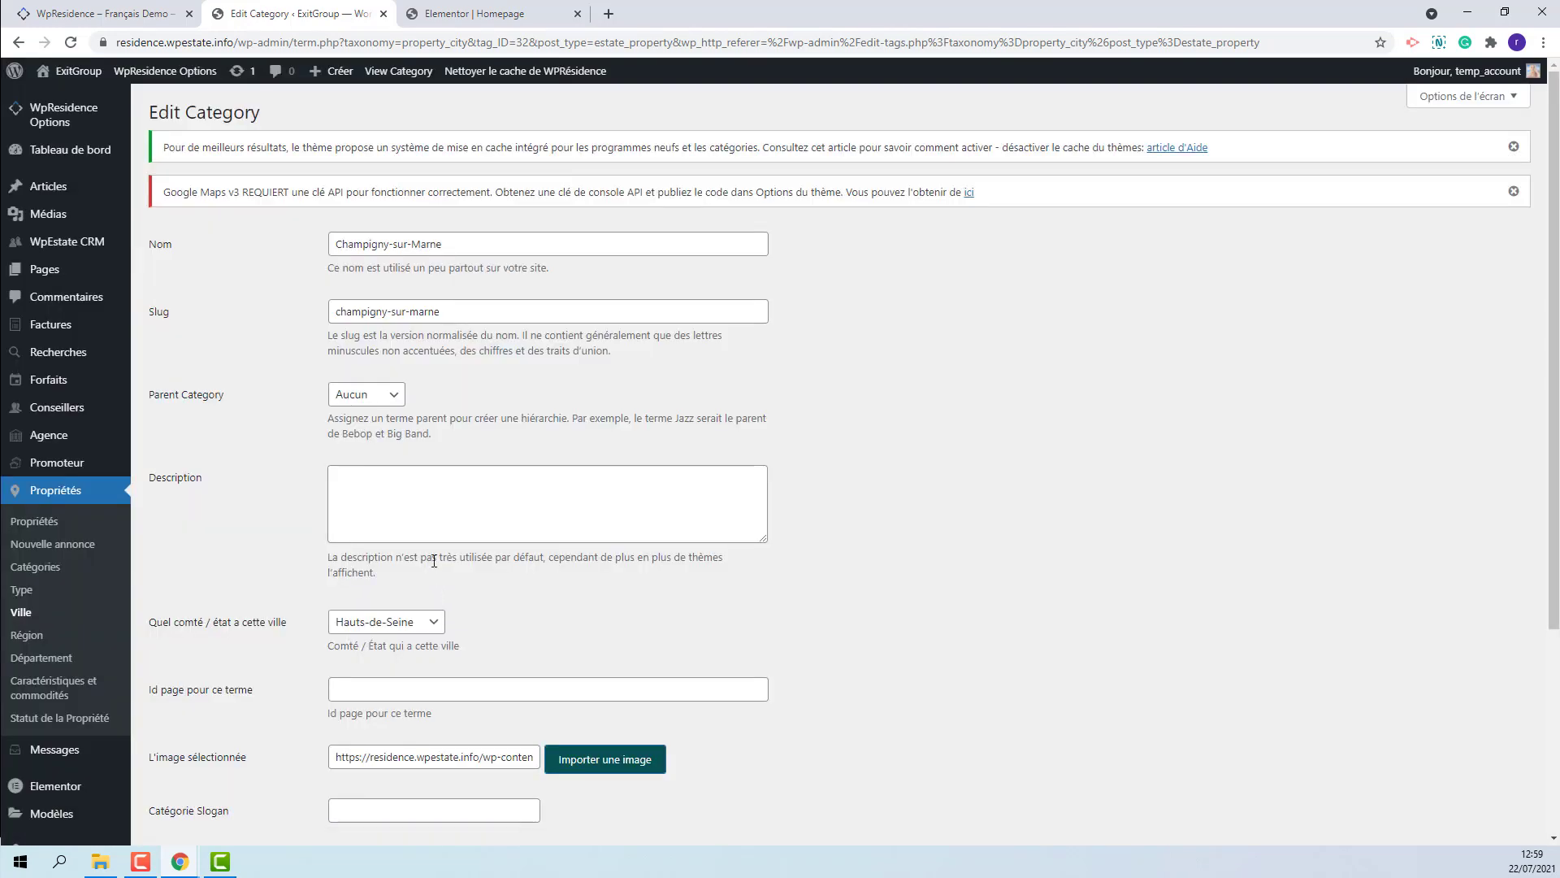
scroll(200, 678, down, 3)
click(213, 579)
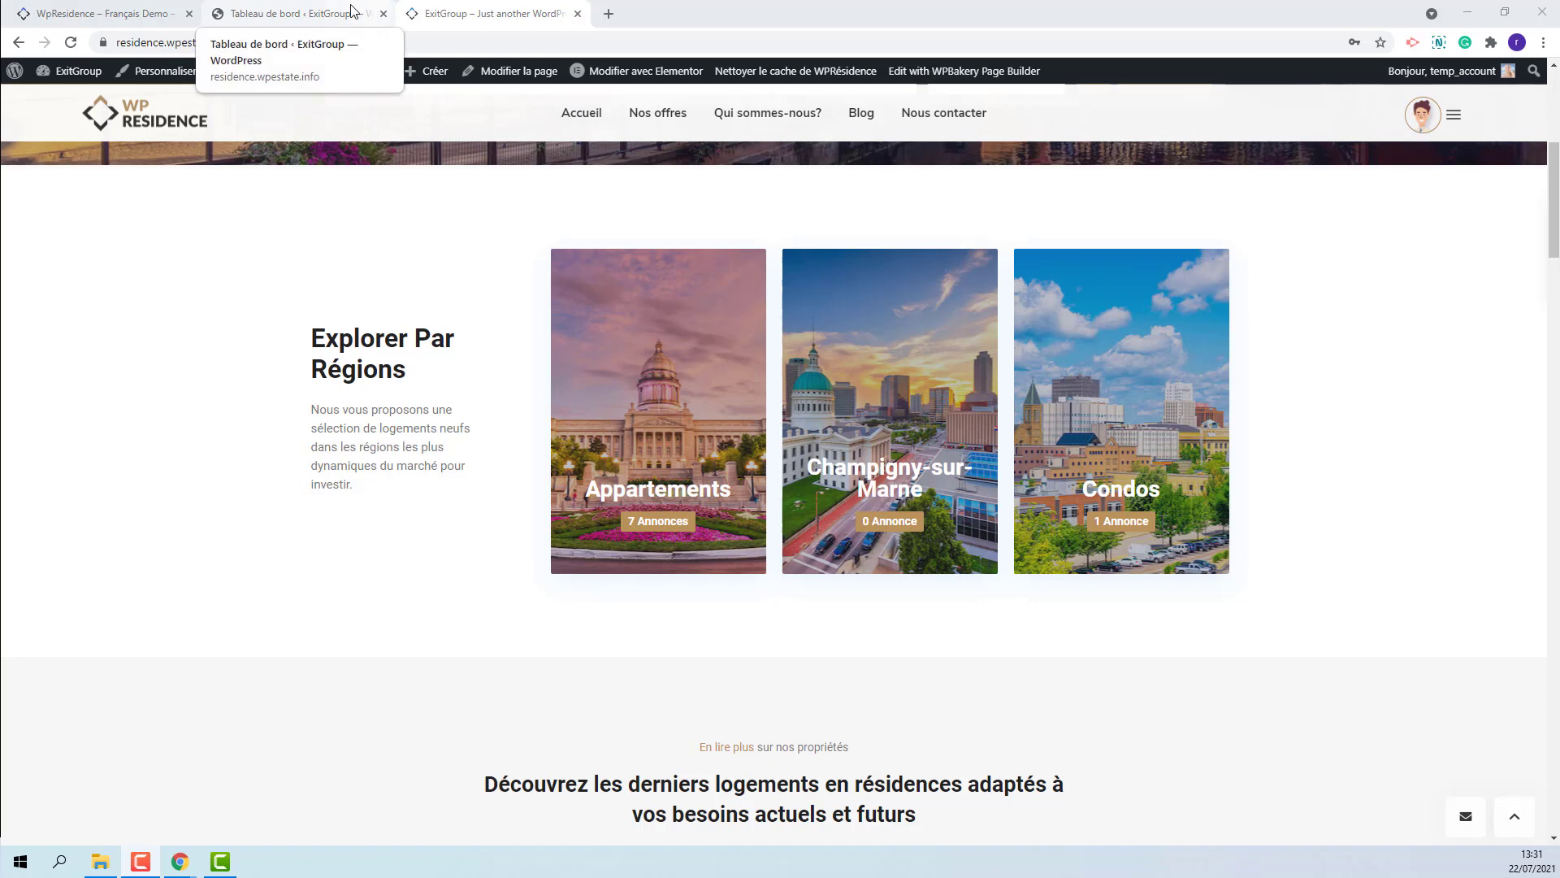
Glance over the WpResidence Carte map options, then go to Réglages > Permaliens
click(352, 11)
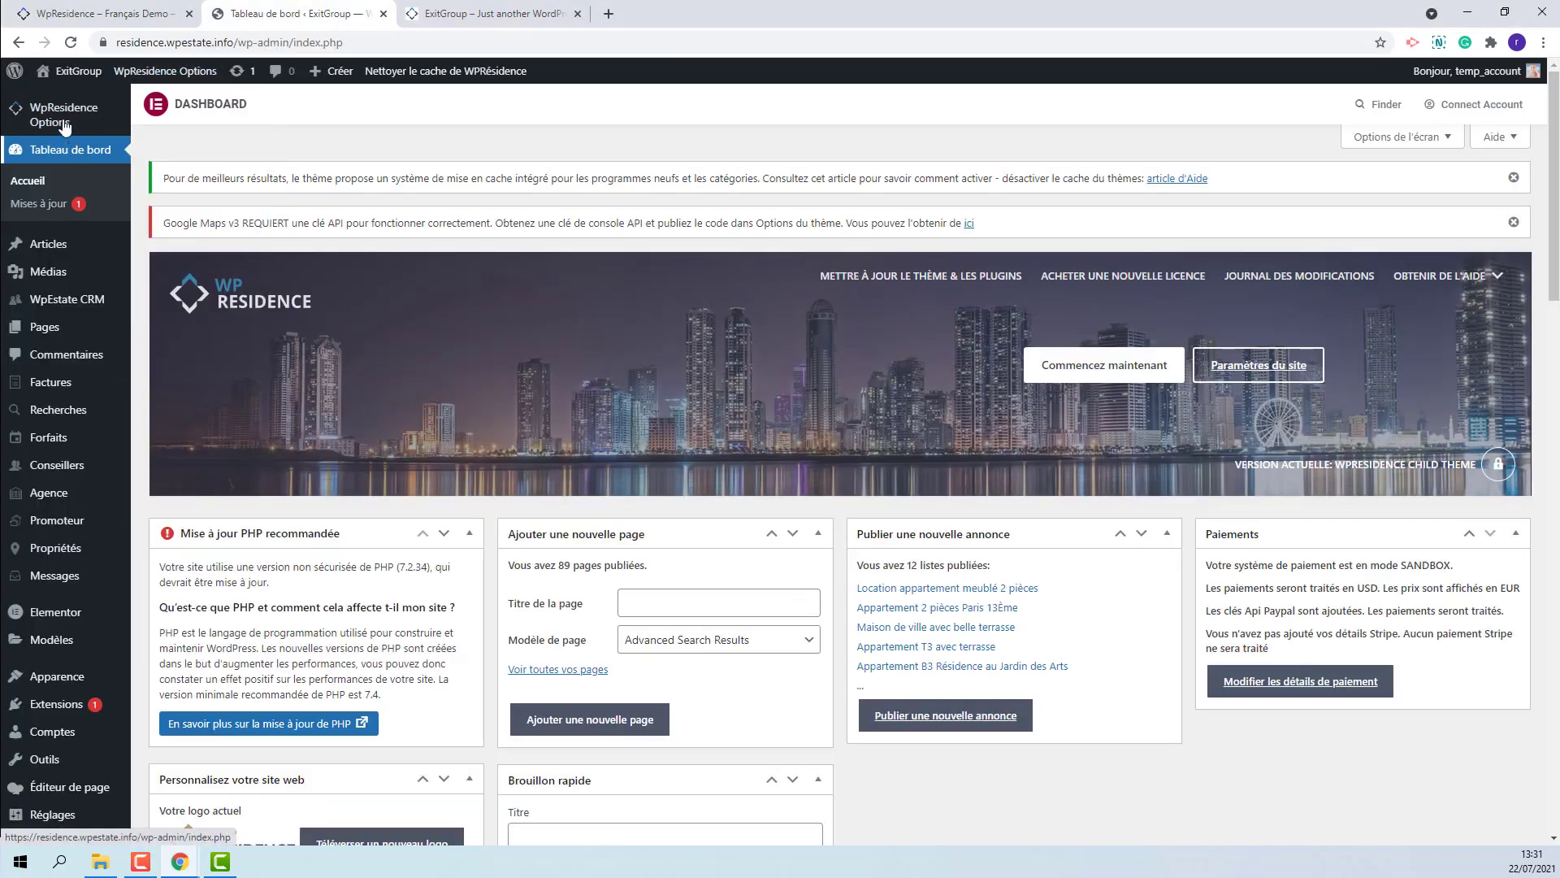
mouse_move(64, 115)
click(159, 155)
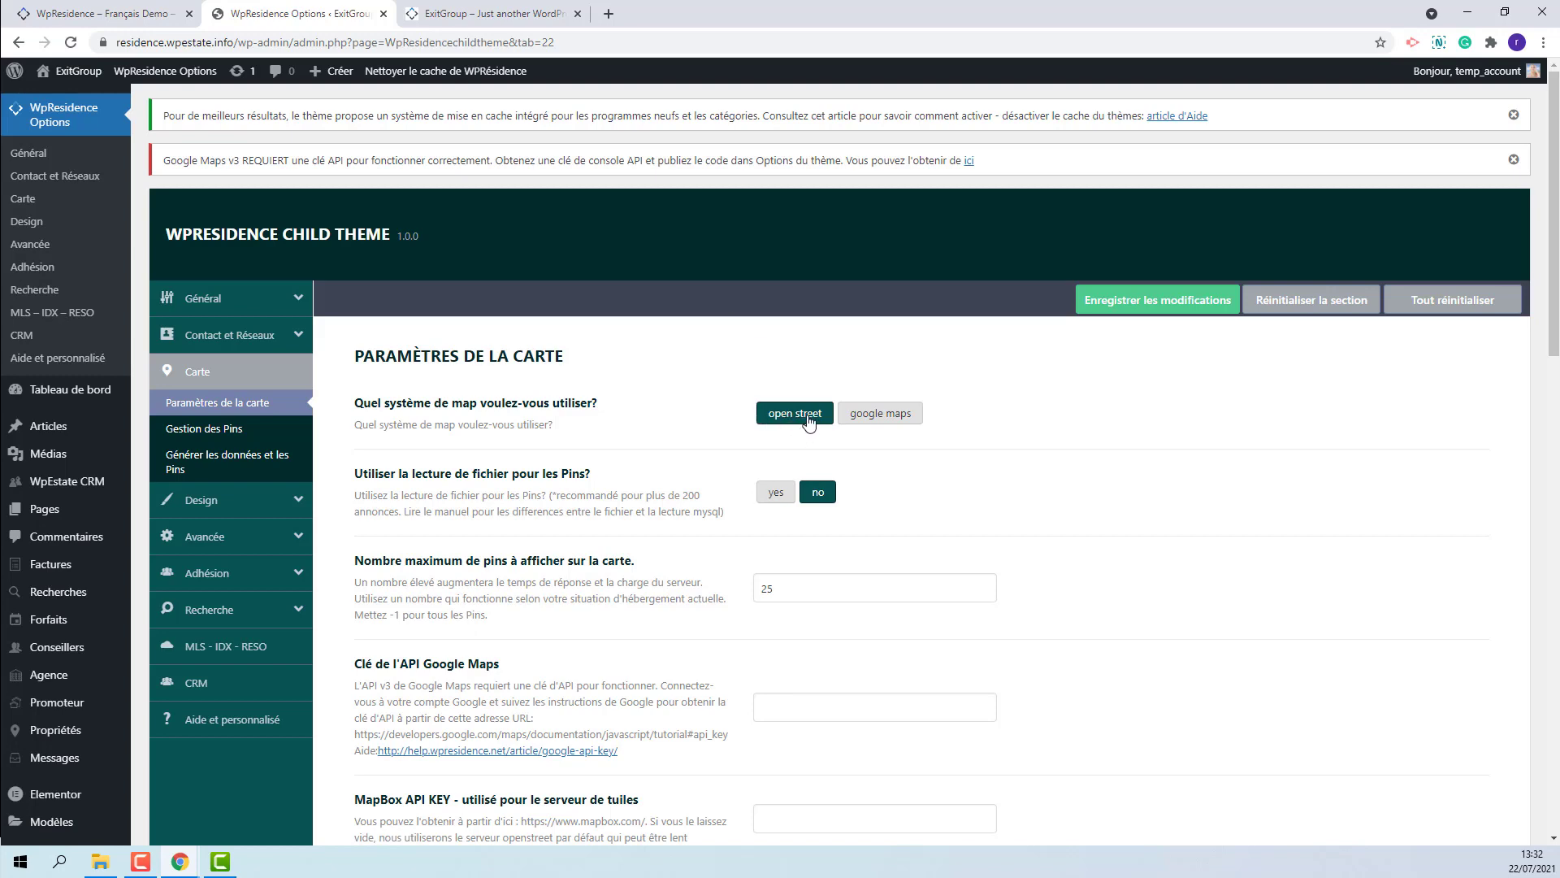
scroll(415, 408, down, 2)
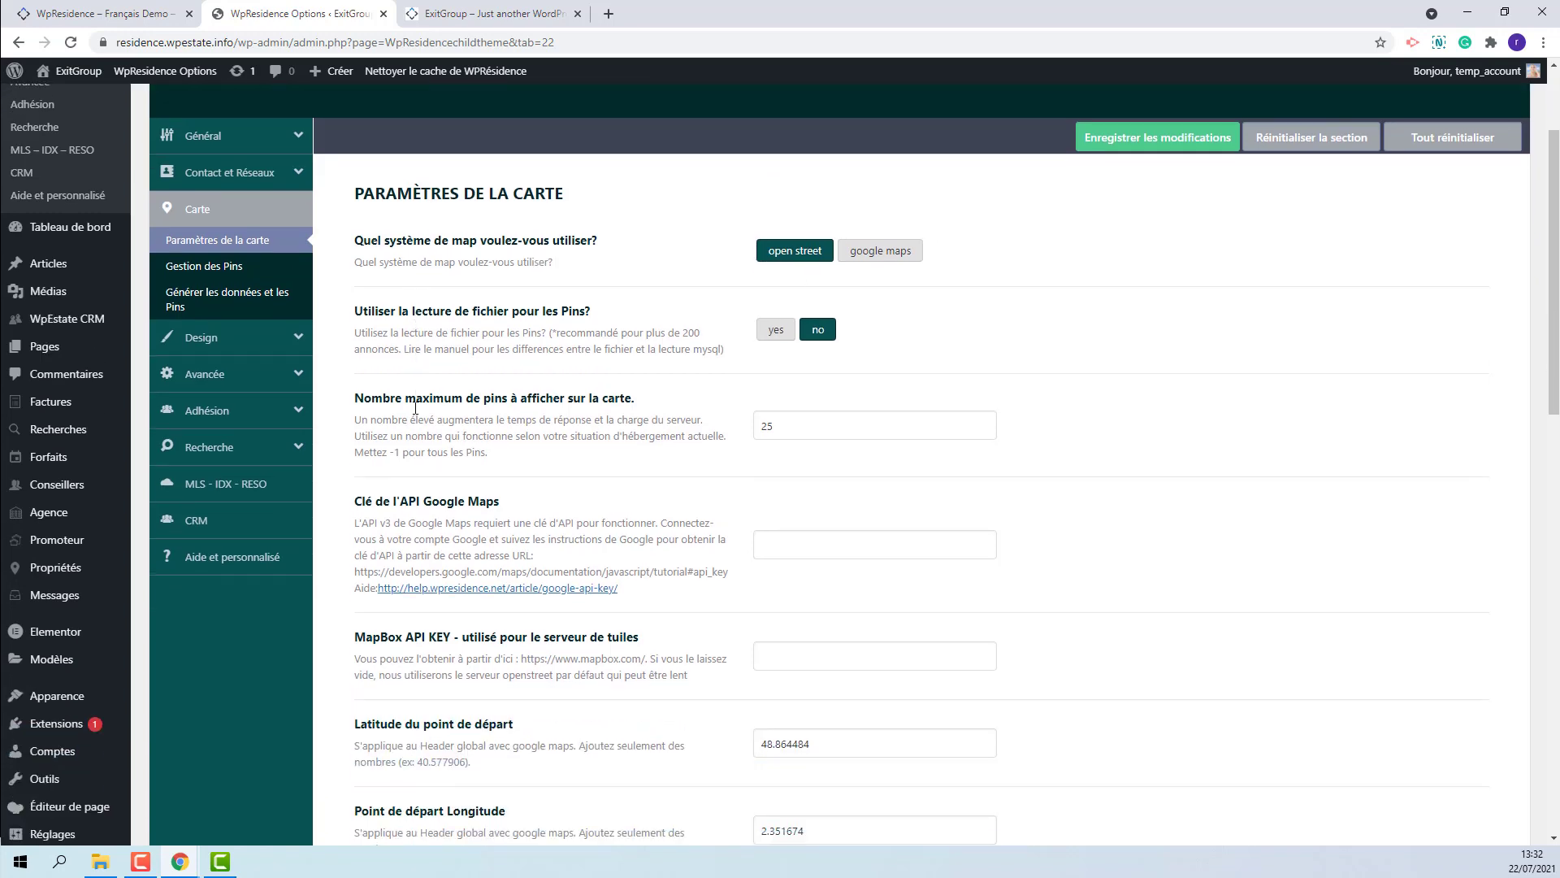
scroll(415, 408, down, 2)
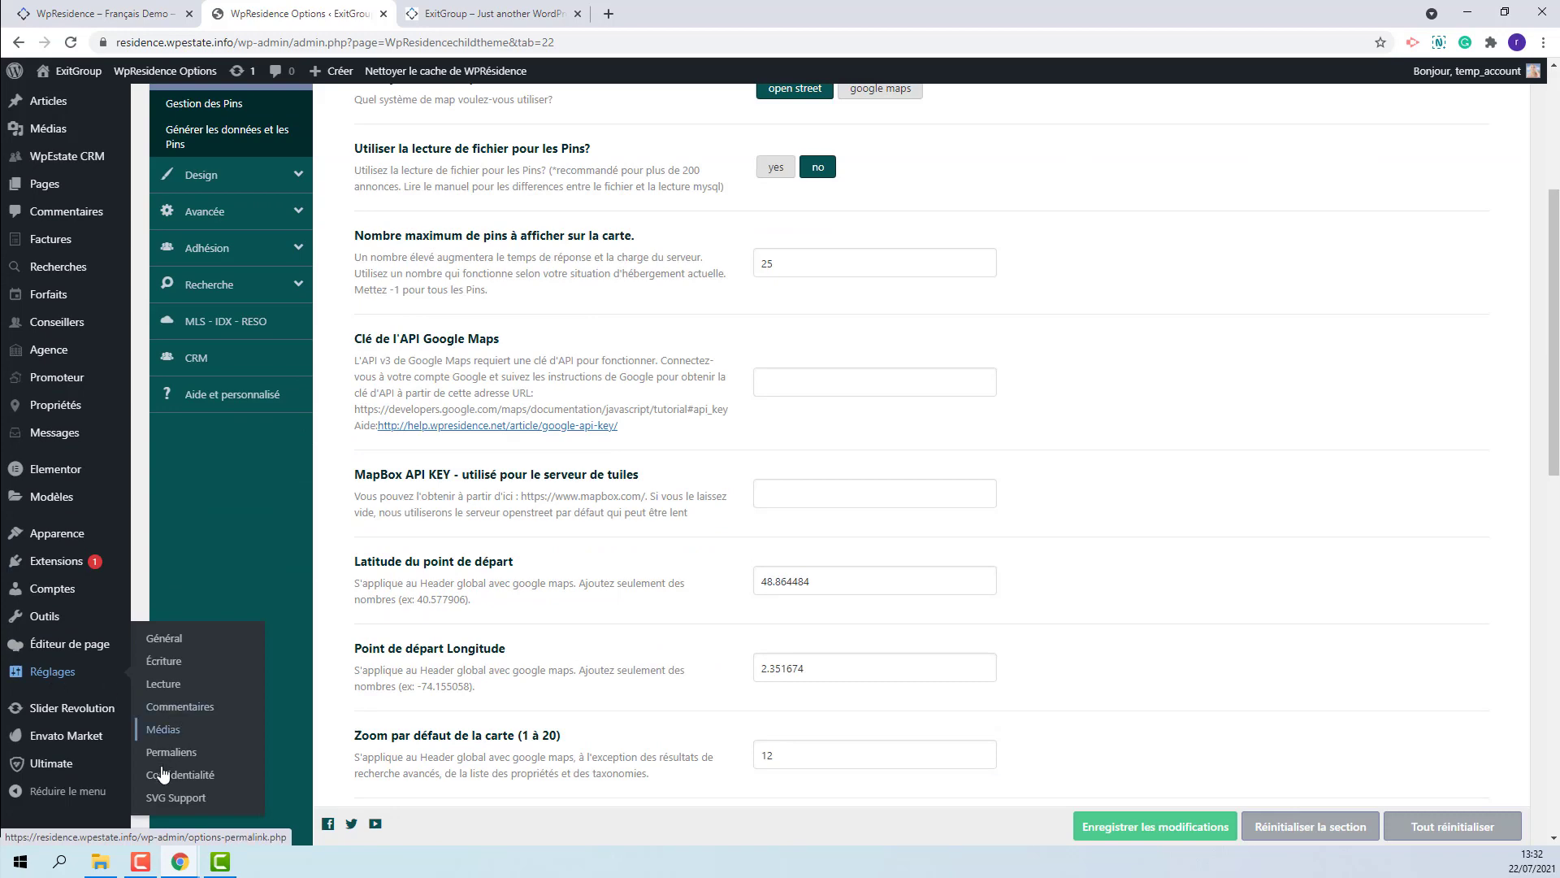
click(168, 756)
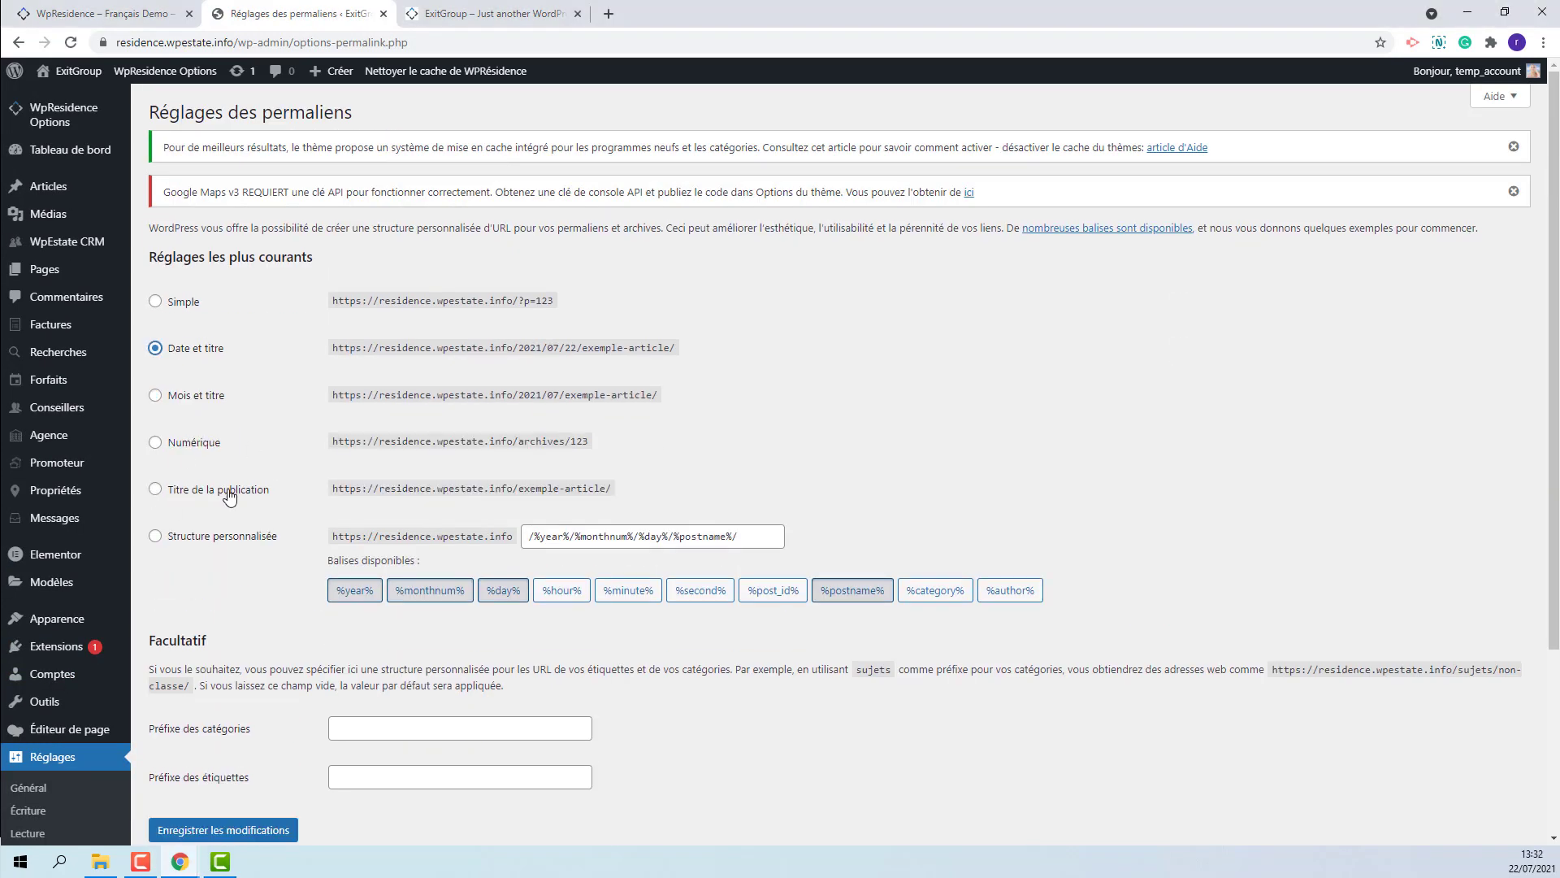
Switch permalinks to the Titre de la publication (/%postname%/) structure and save
click(155, 490)
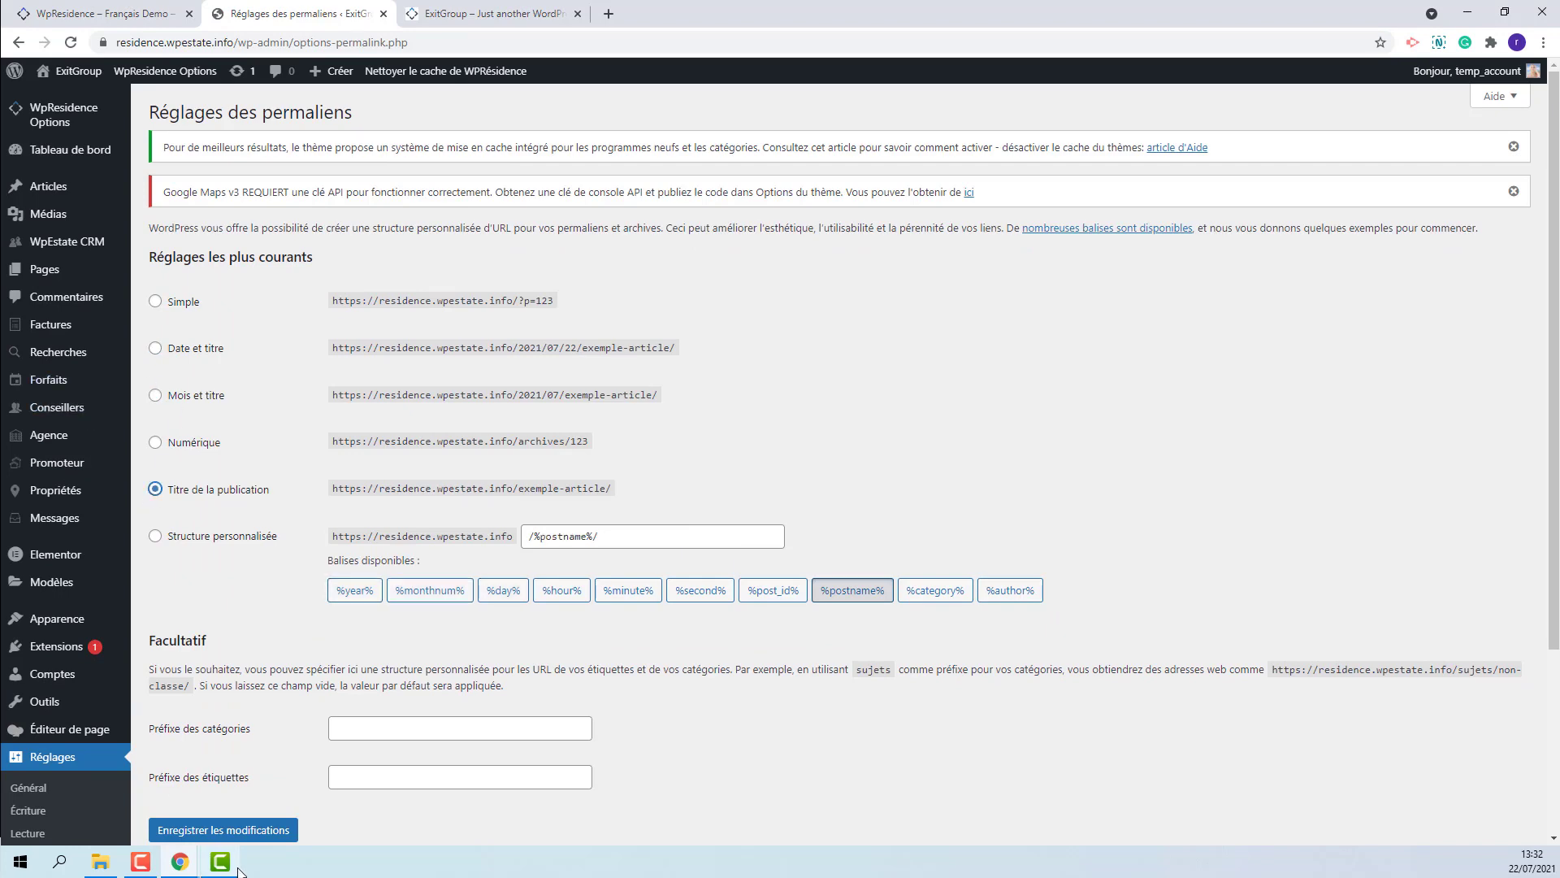
click(223, 830)
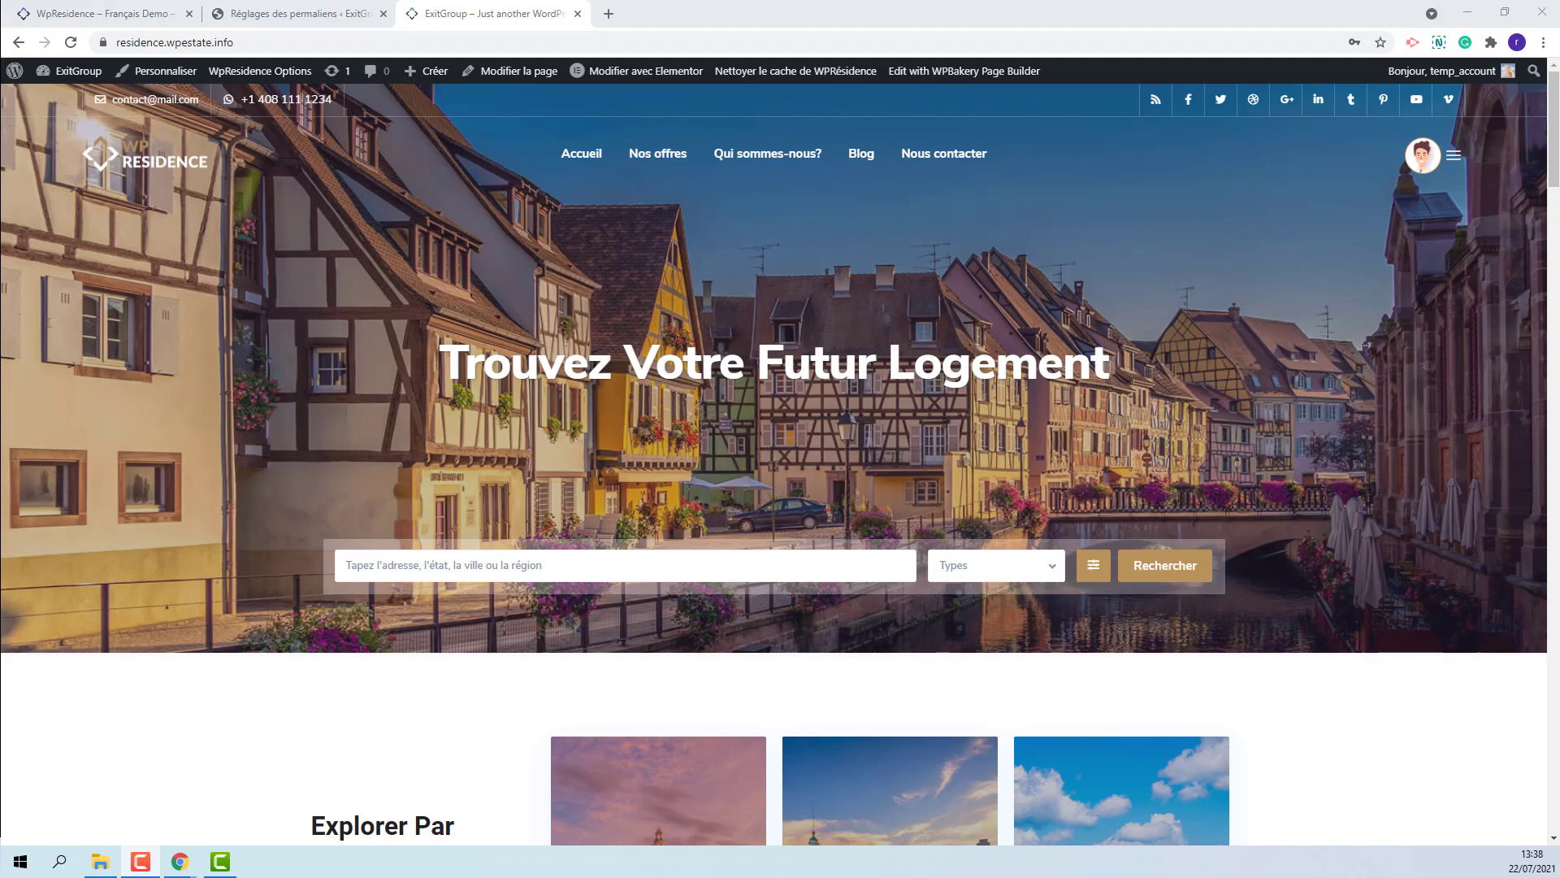
Open the Homepage editor in a new browser tab
right_click(522, 71)
click(560, 78)
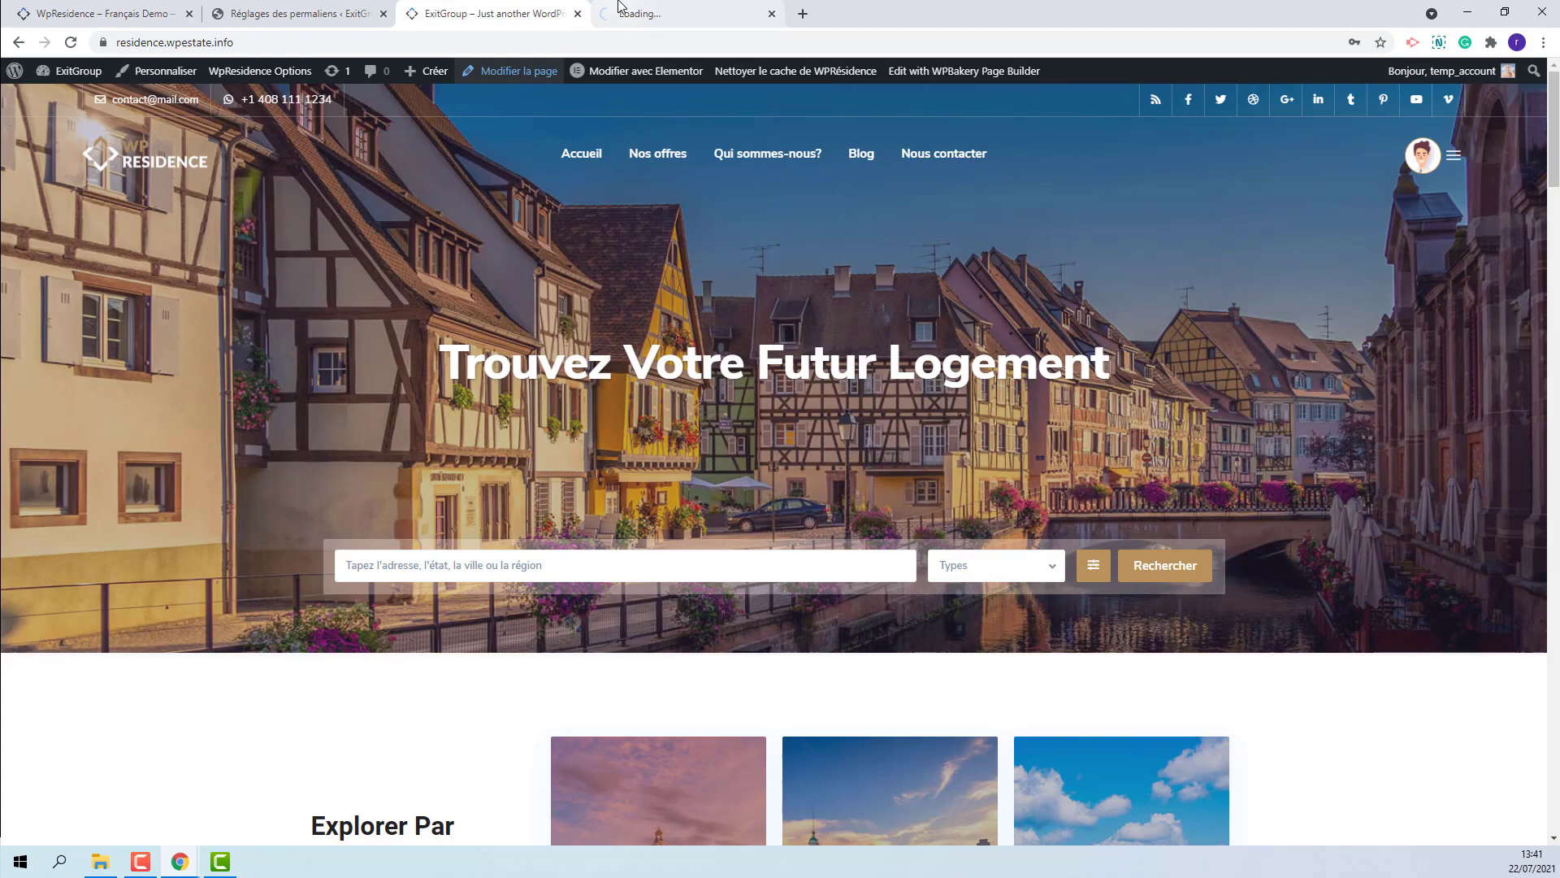
click(619, 10)
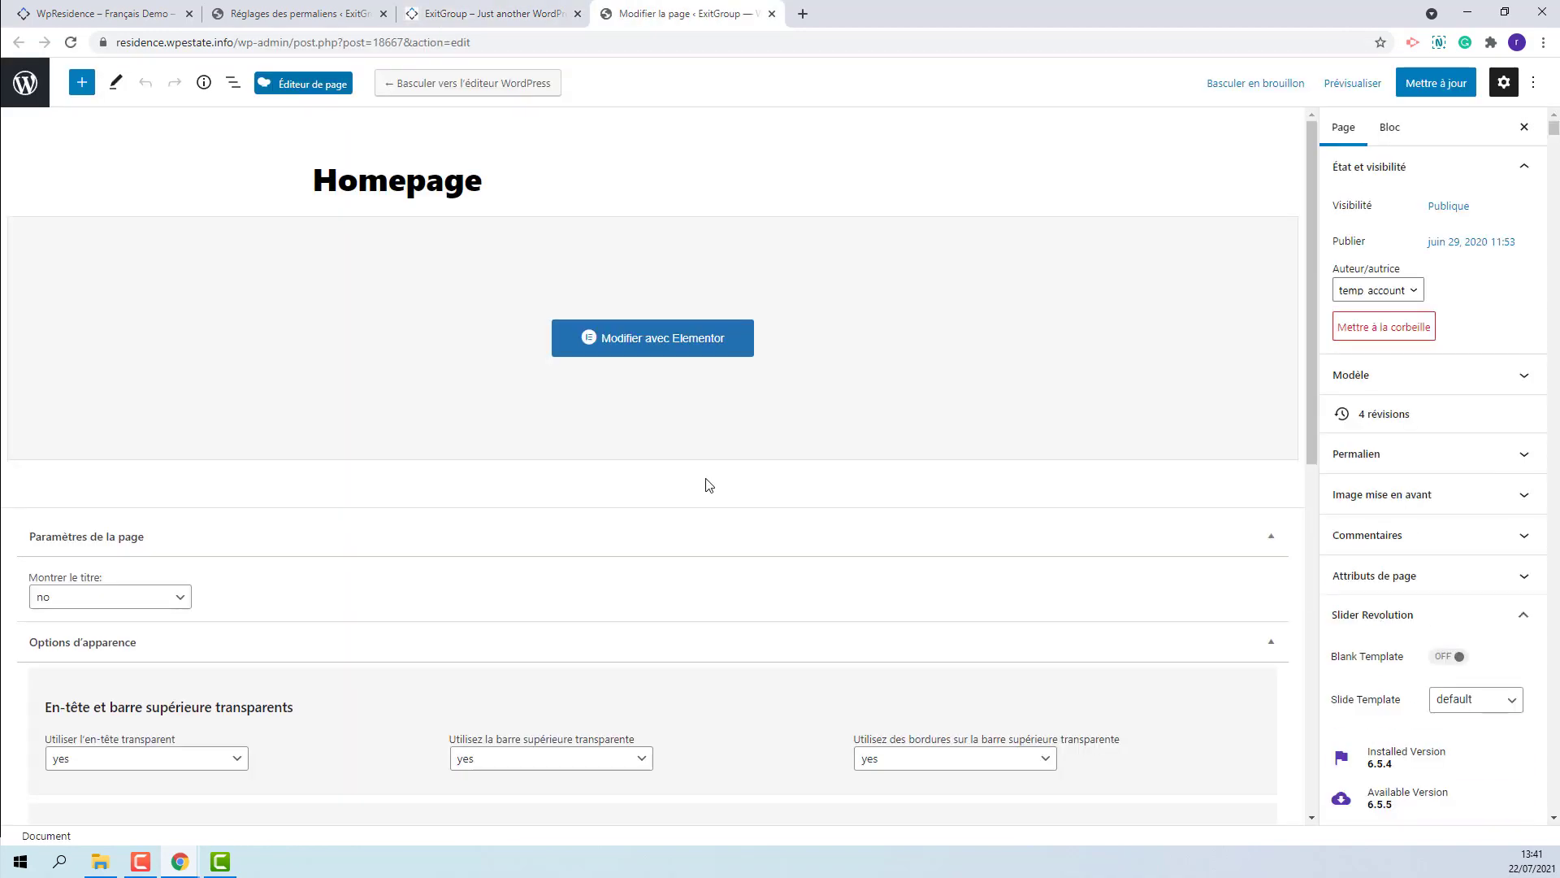
Inspect the homepage's header image address, header title and available header types
scroll(707, 483, down, 2)
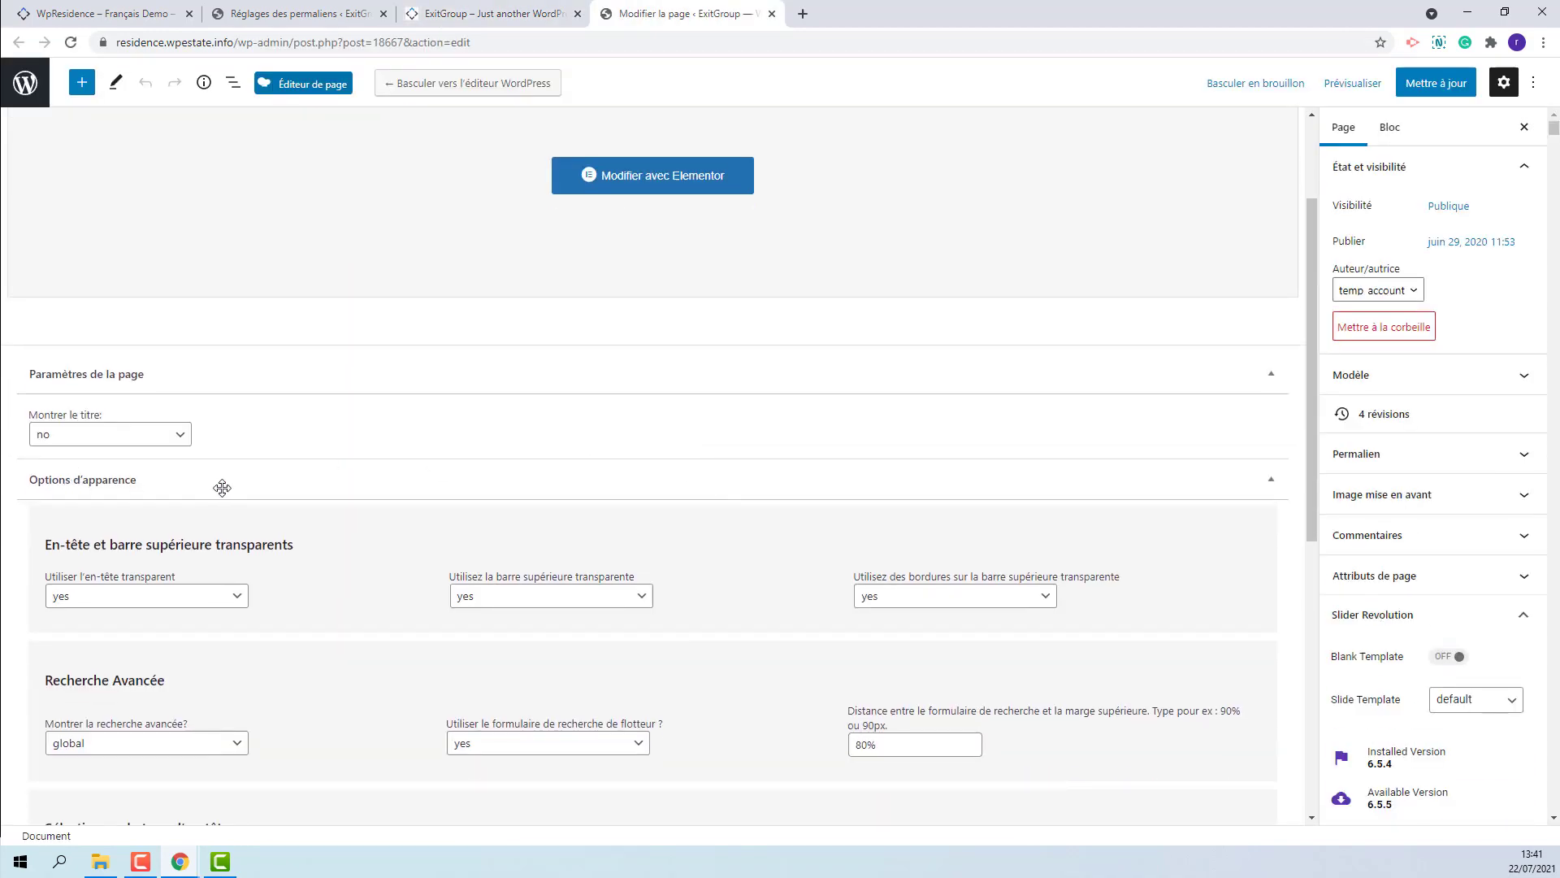
scroll(345, 589, down, 1)
scroll(344, 582, down, 4)
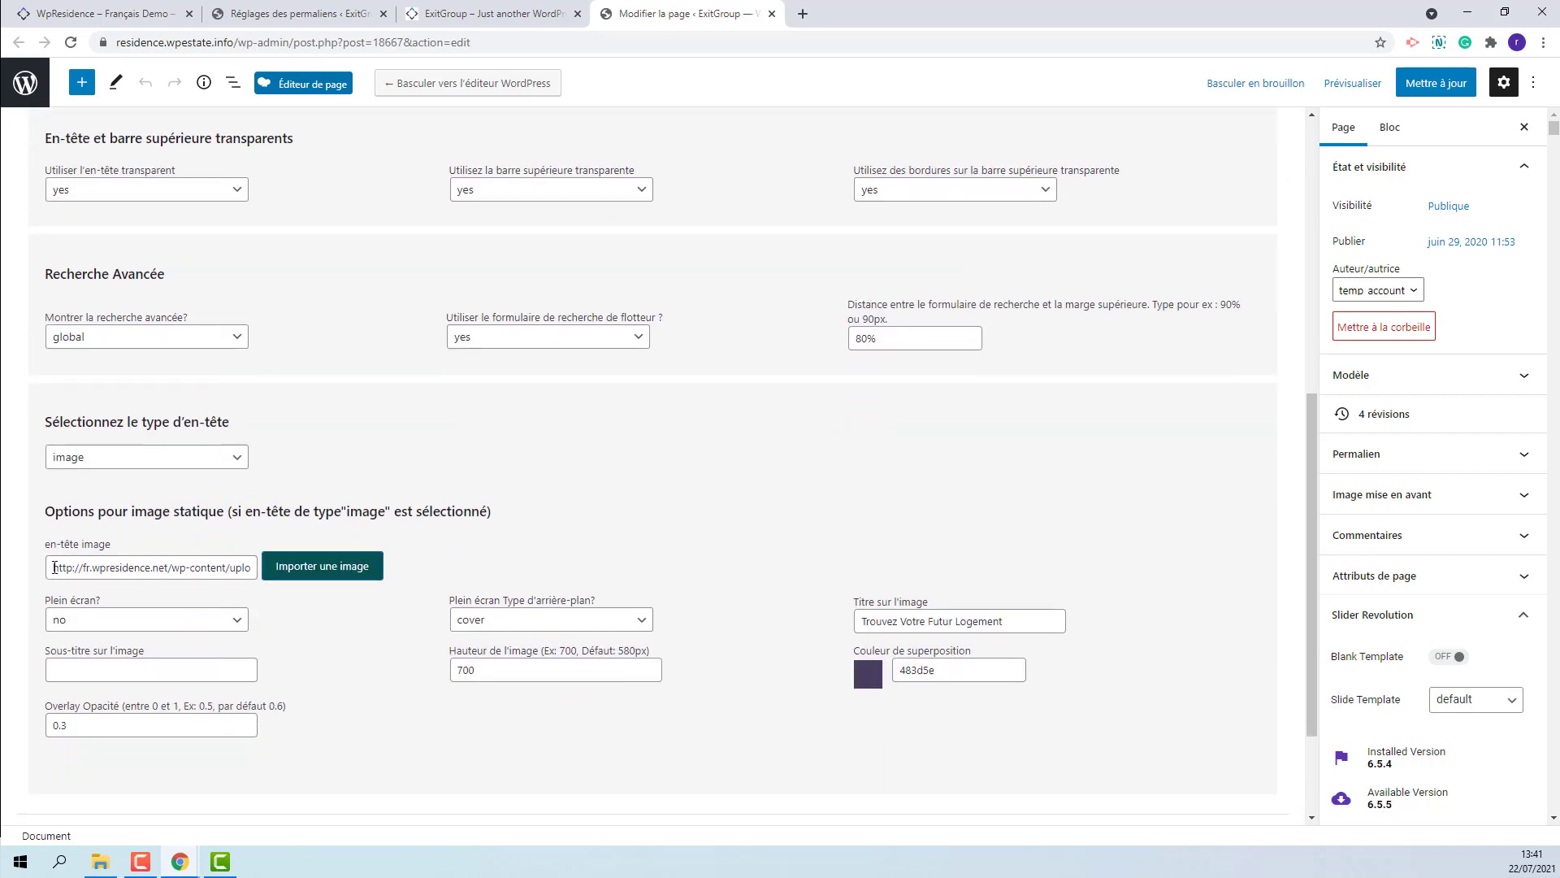
drag(53, 568, 260, 569)
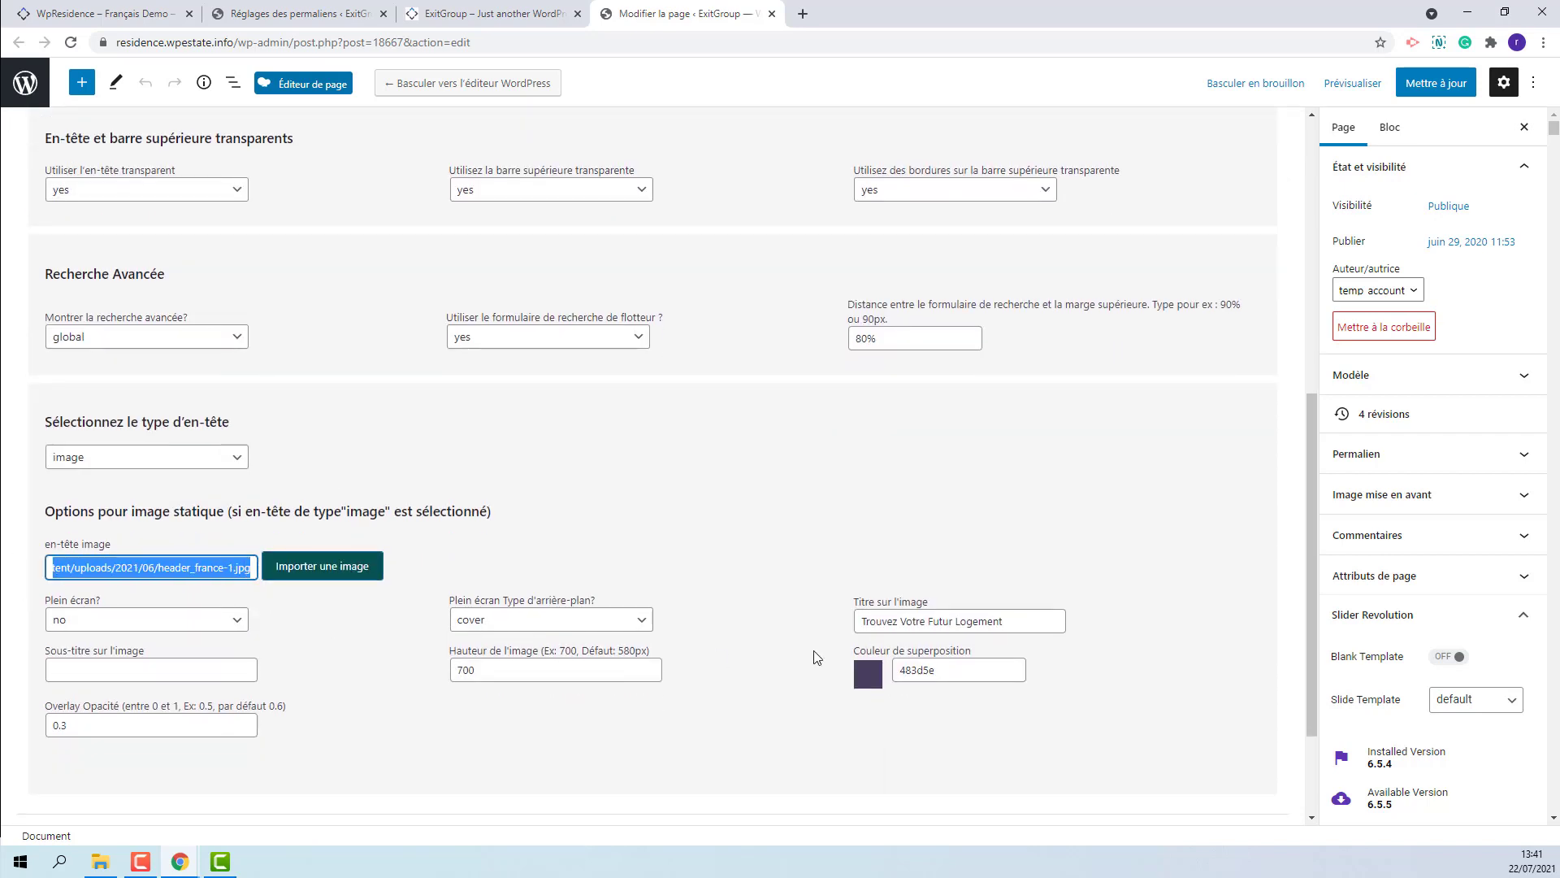
drag(1020, 622, 860, 622)
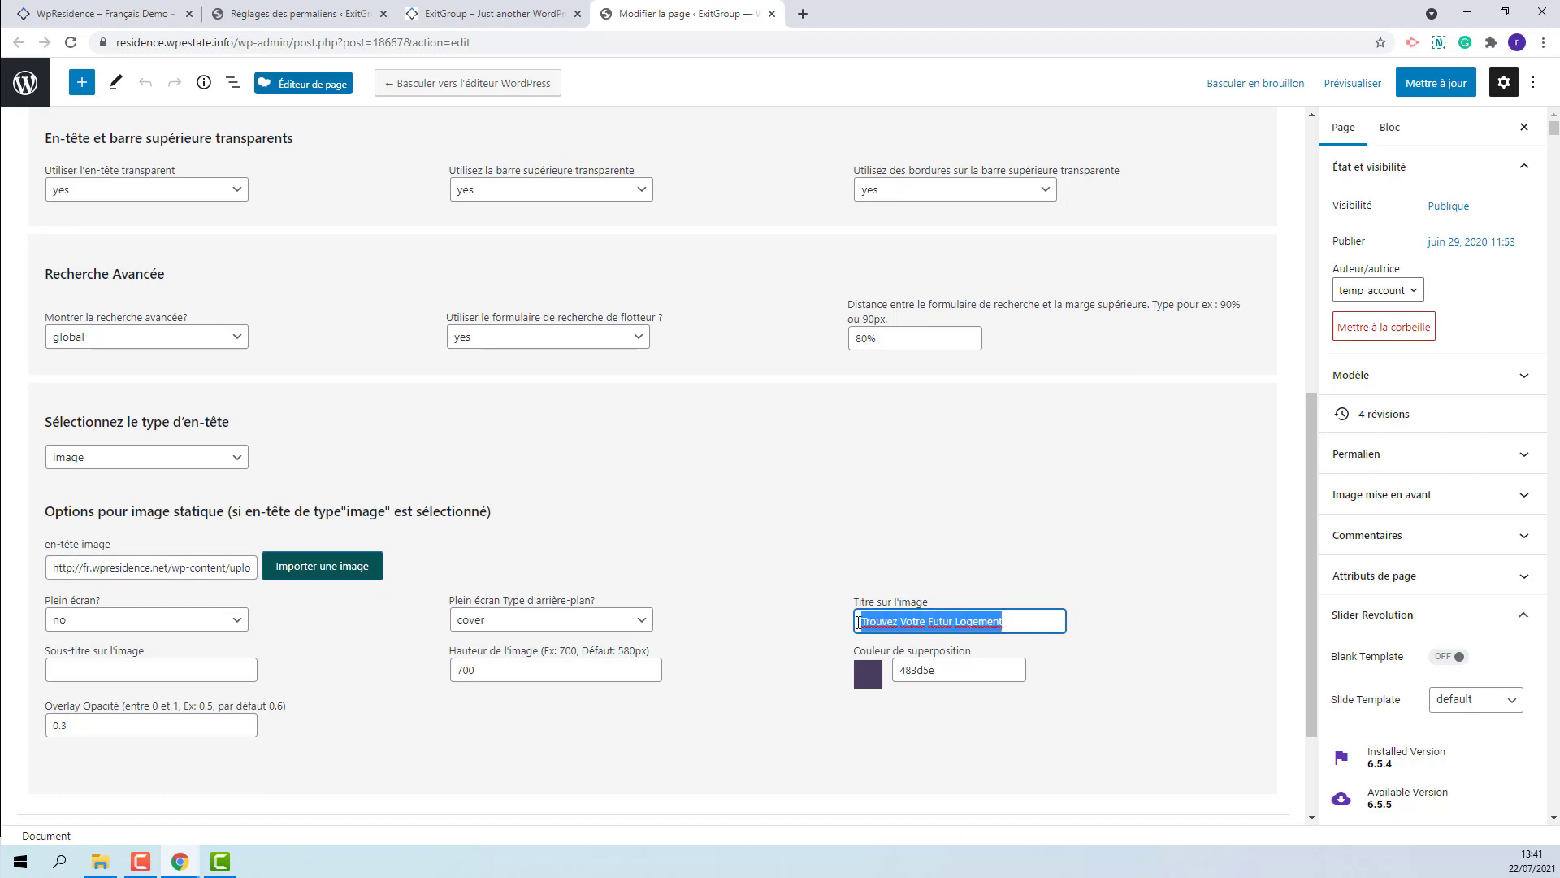
click(241, 458)
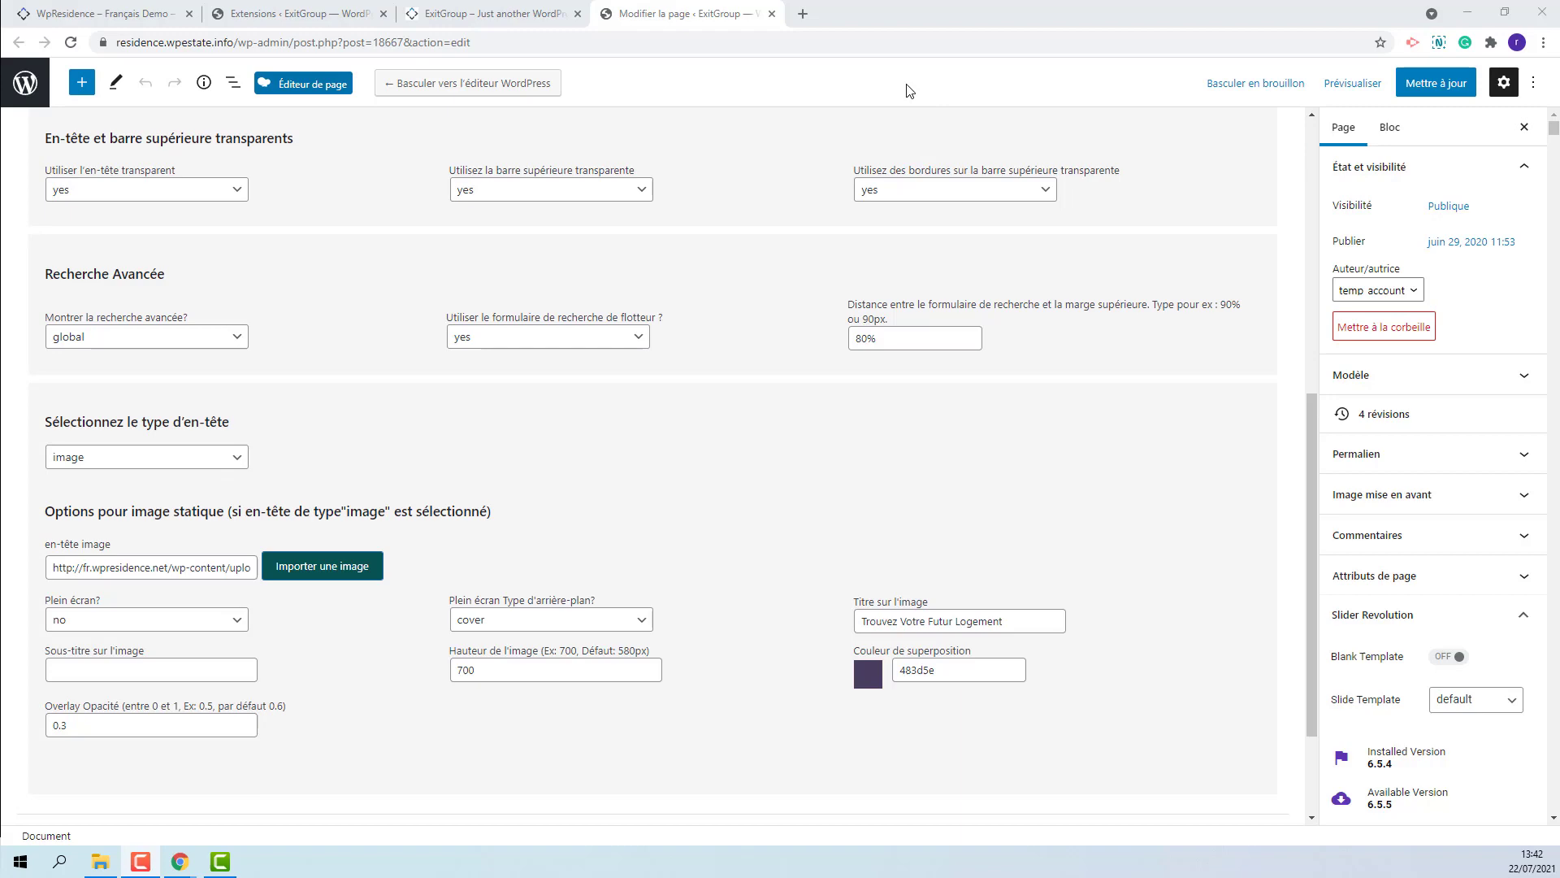
Search the plugin directory for 'loco translate'
click(258, 20)
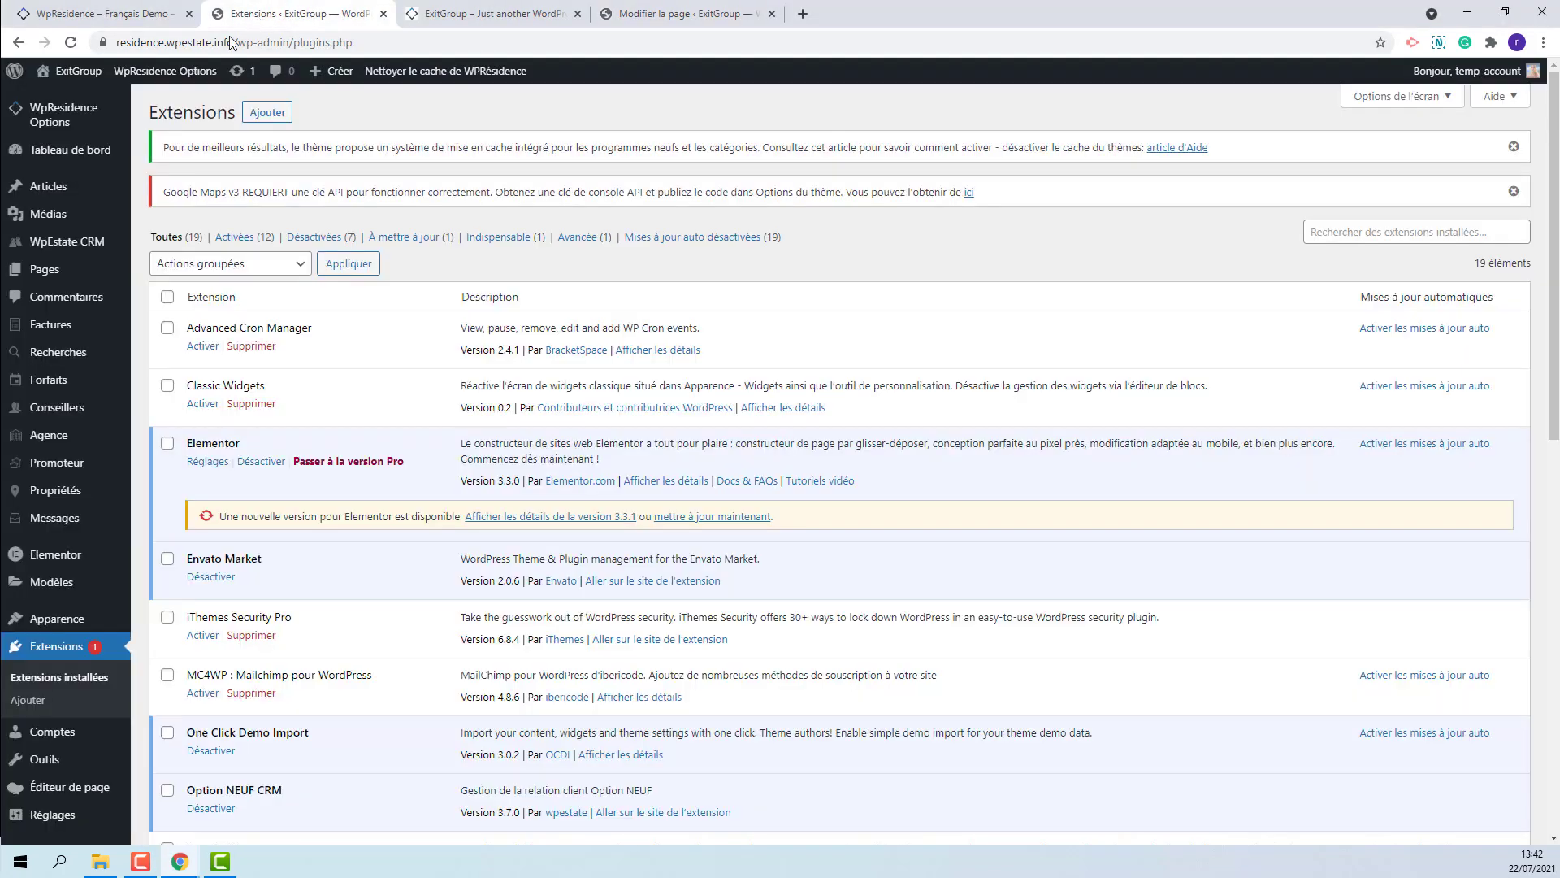
click(267, 112)
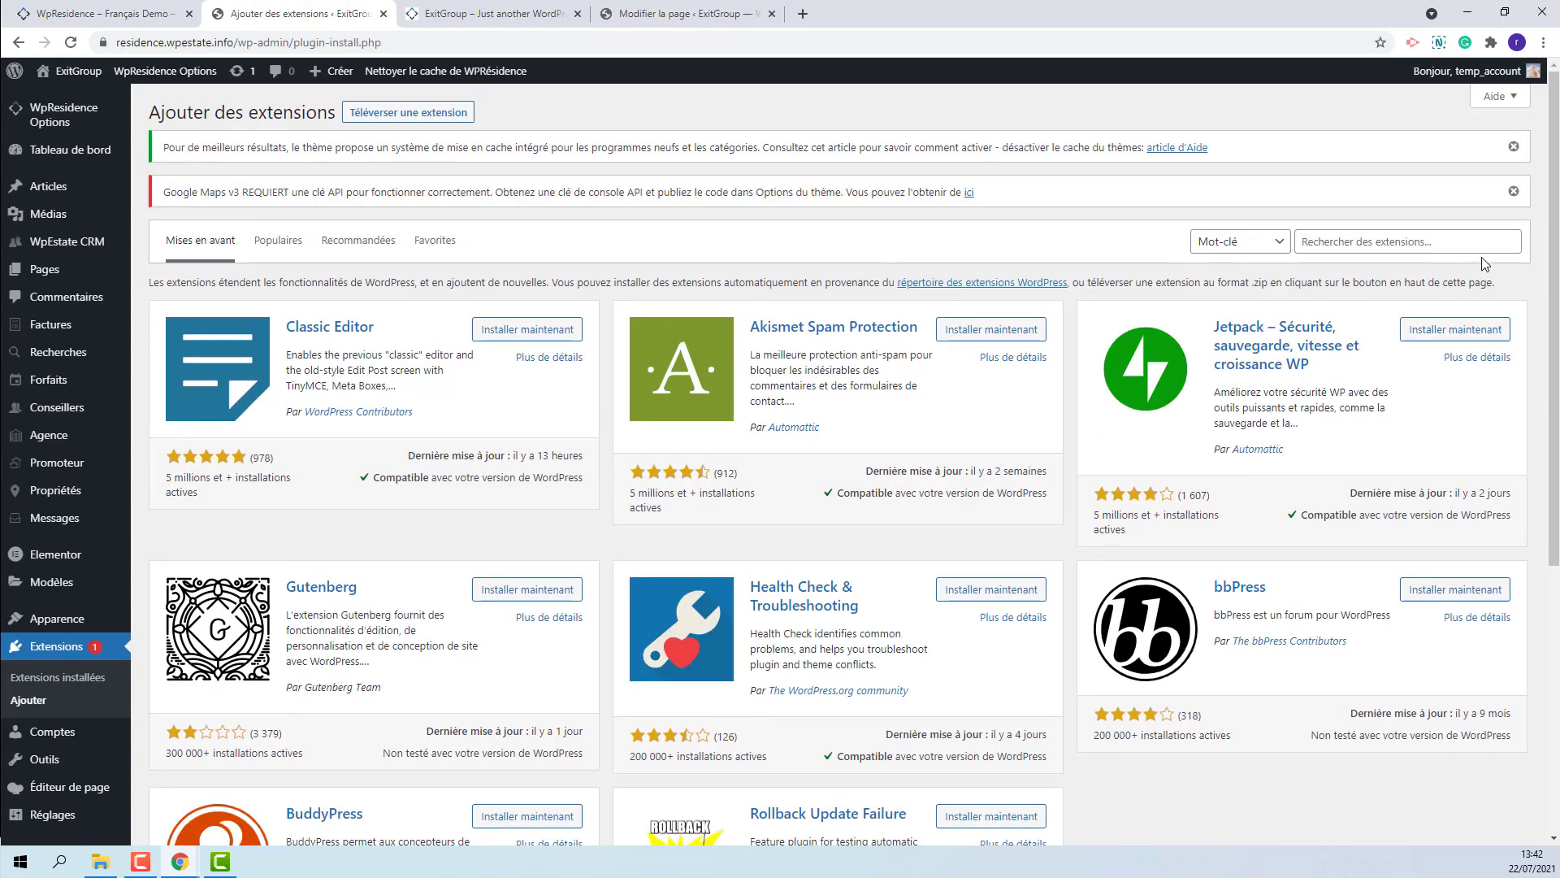
click(1435, 236)
text(lo)
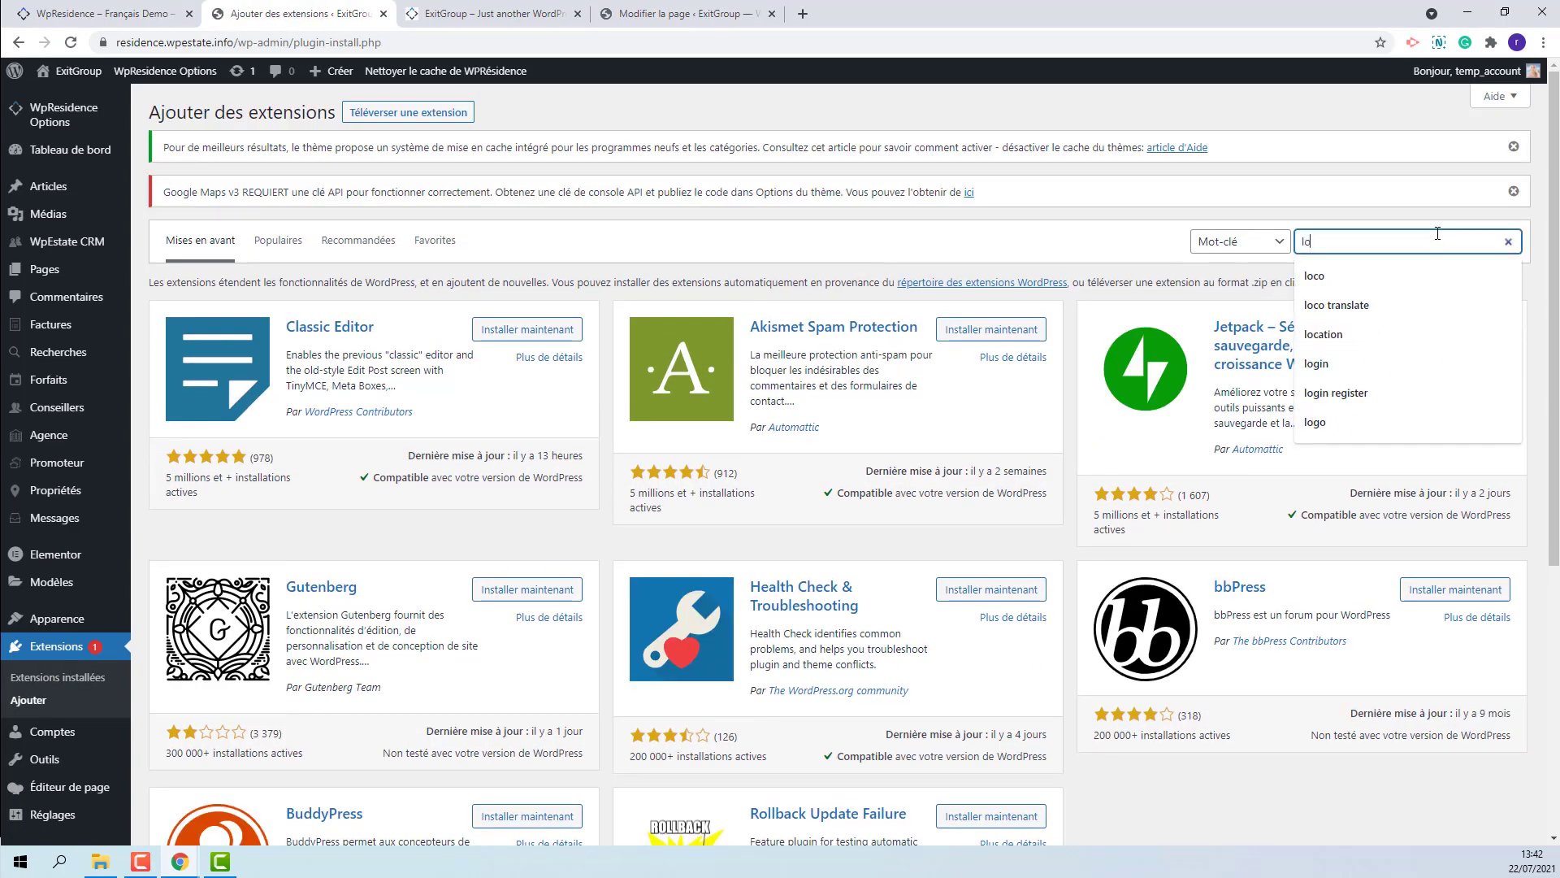
text(co tra)
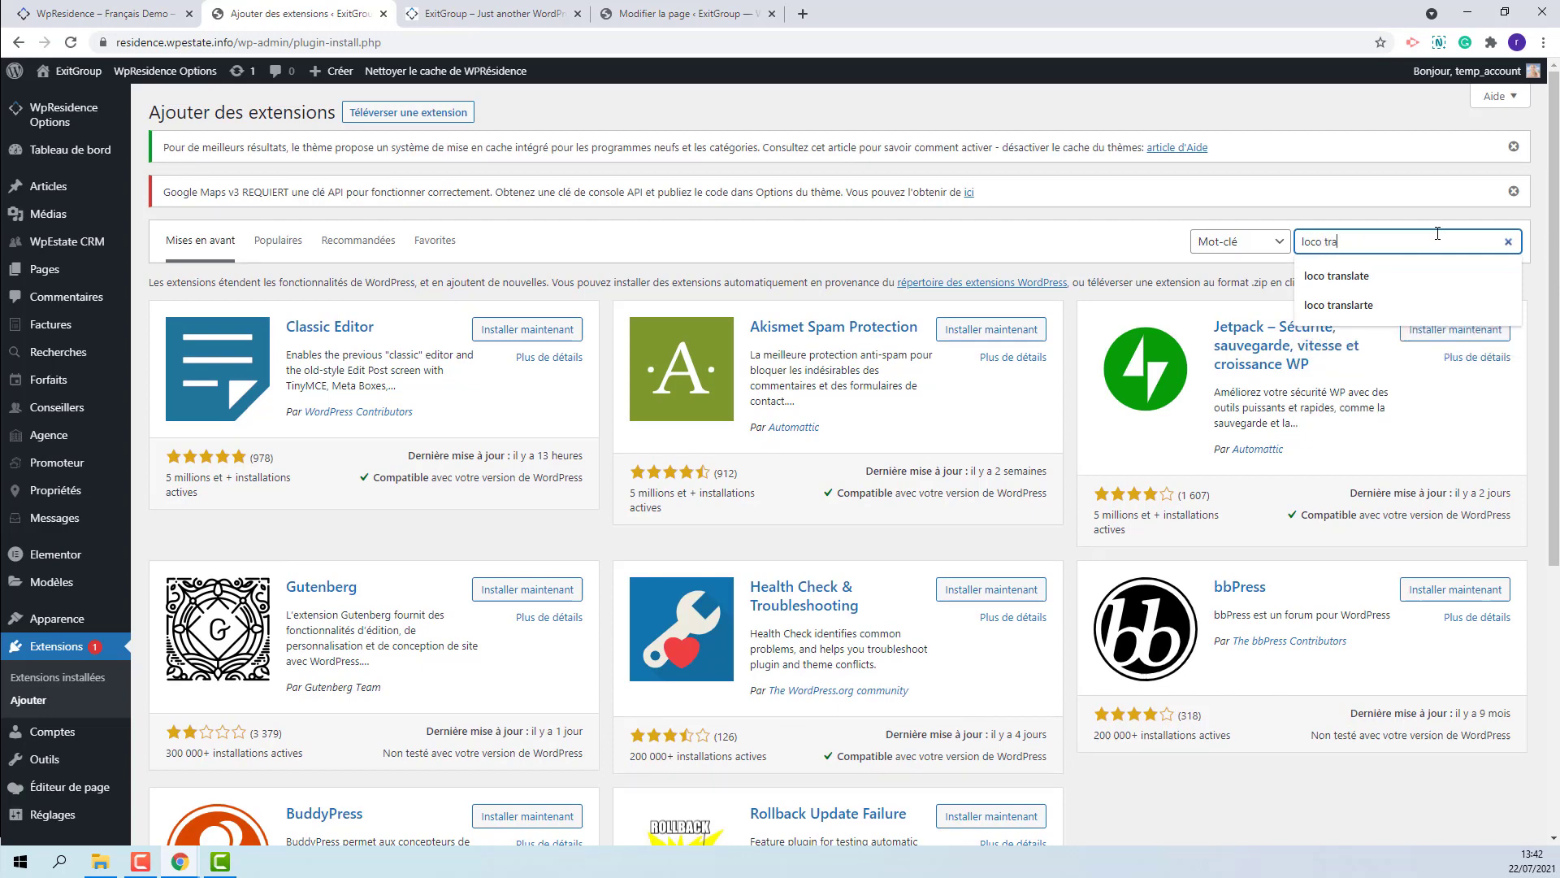
text(nslate)
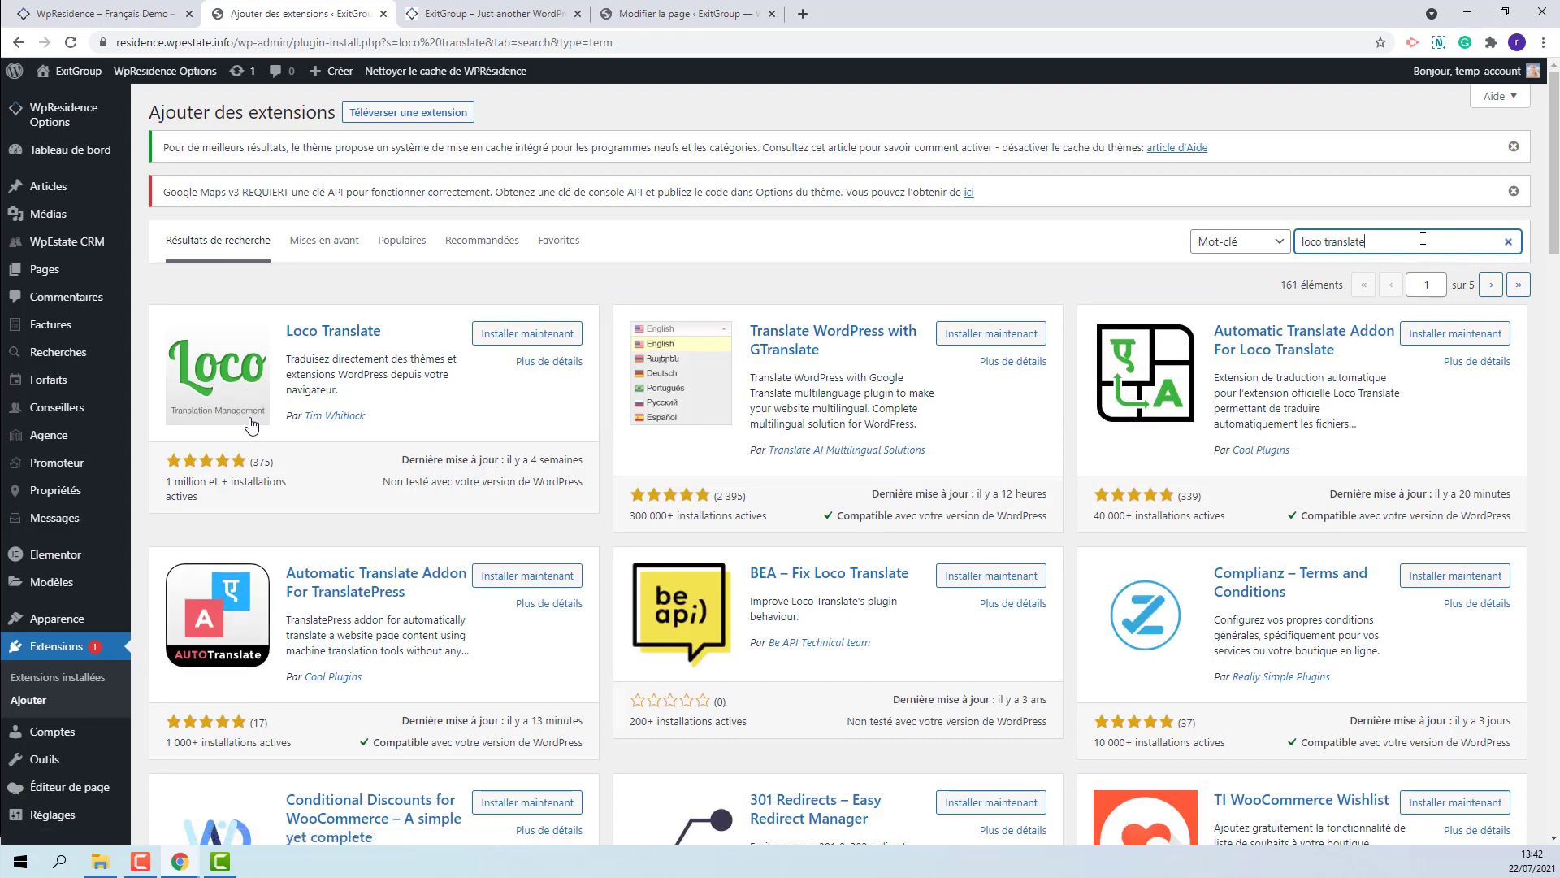
Install and activate Loco Translate, then open its welcome page
click(488, 342)
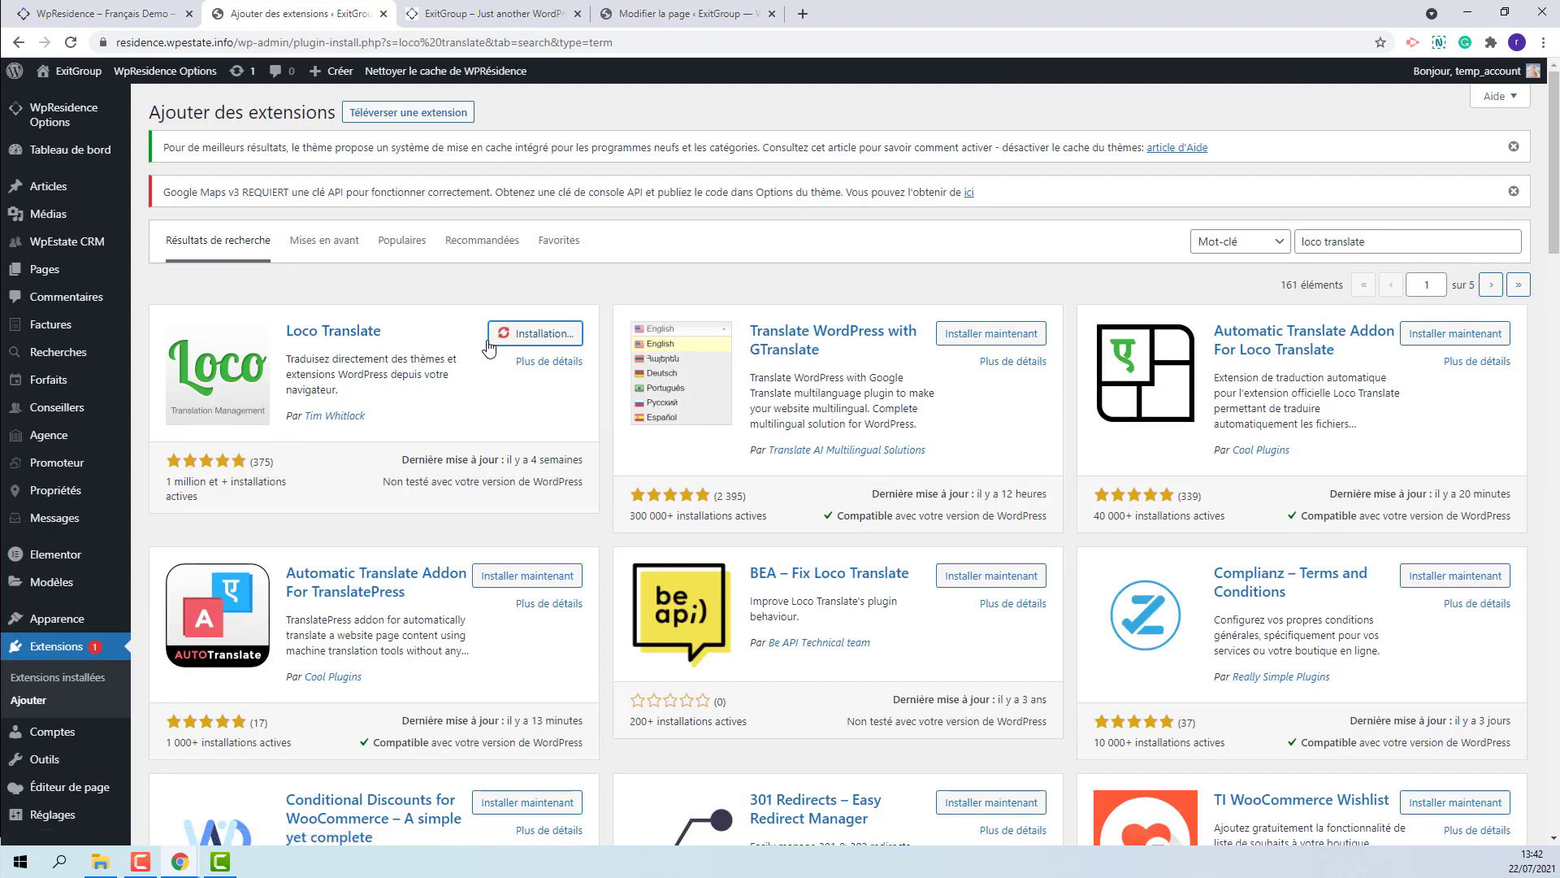
click(566, 337)
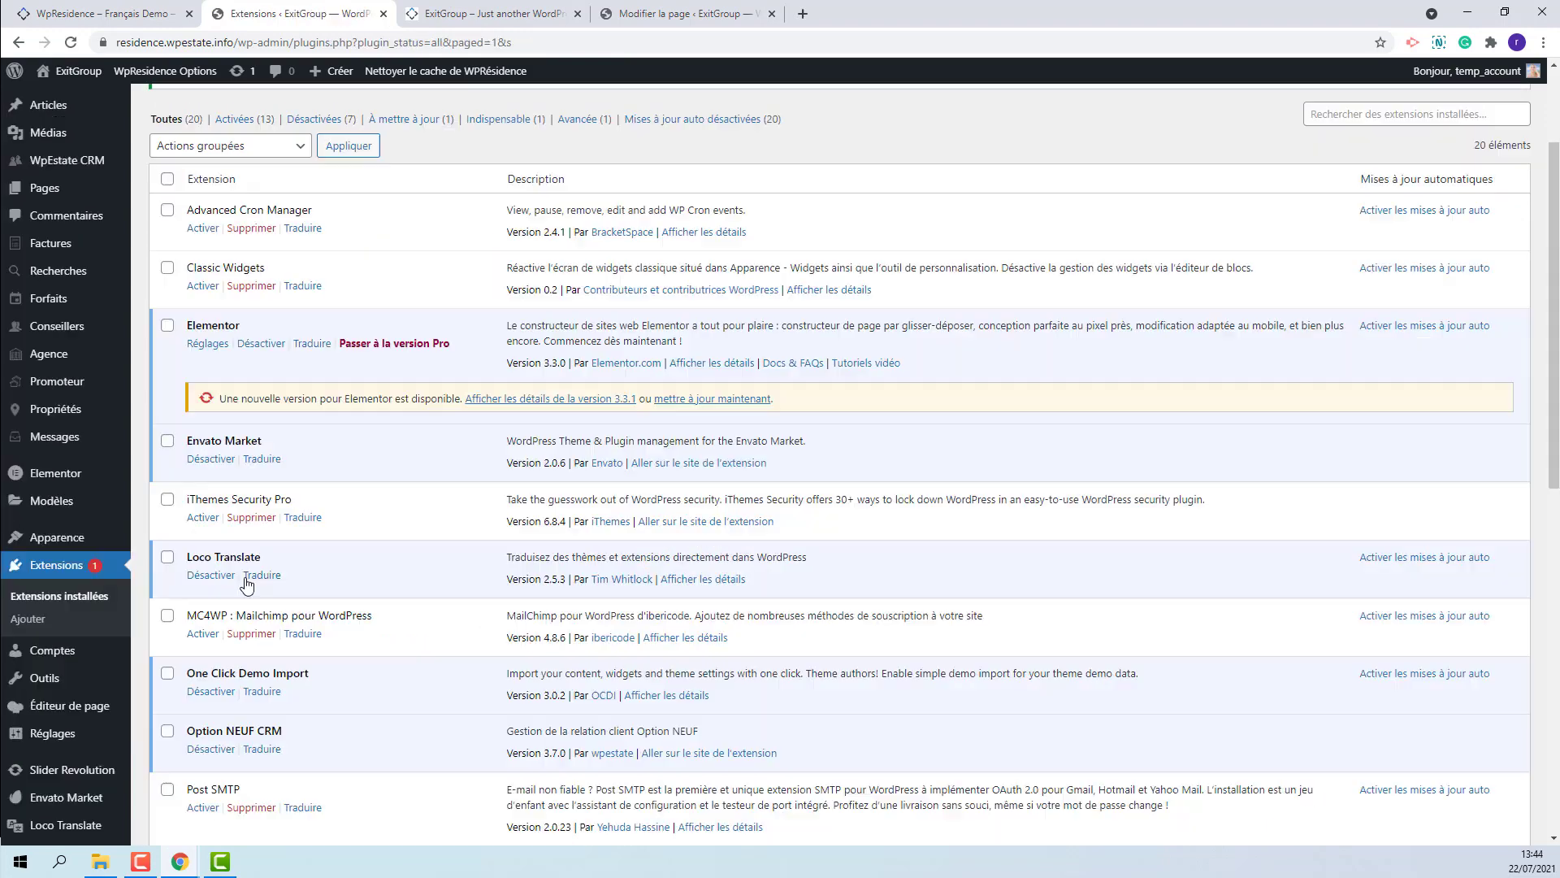
scroll(88, 772, down, 3)
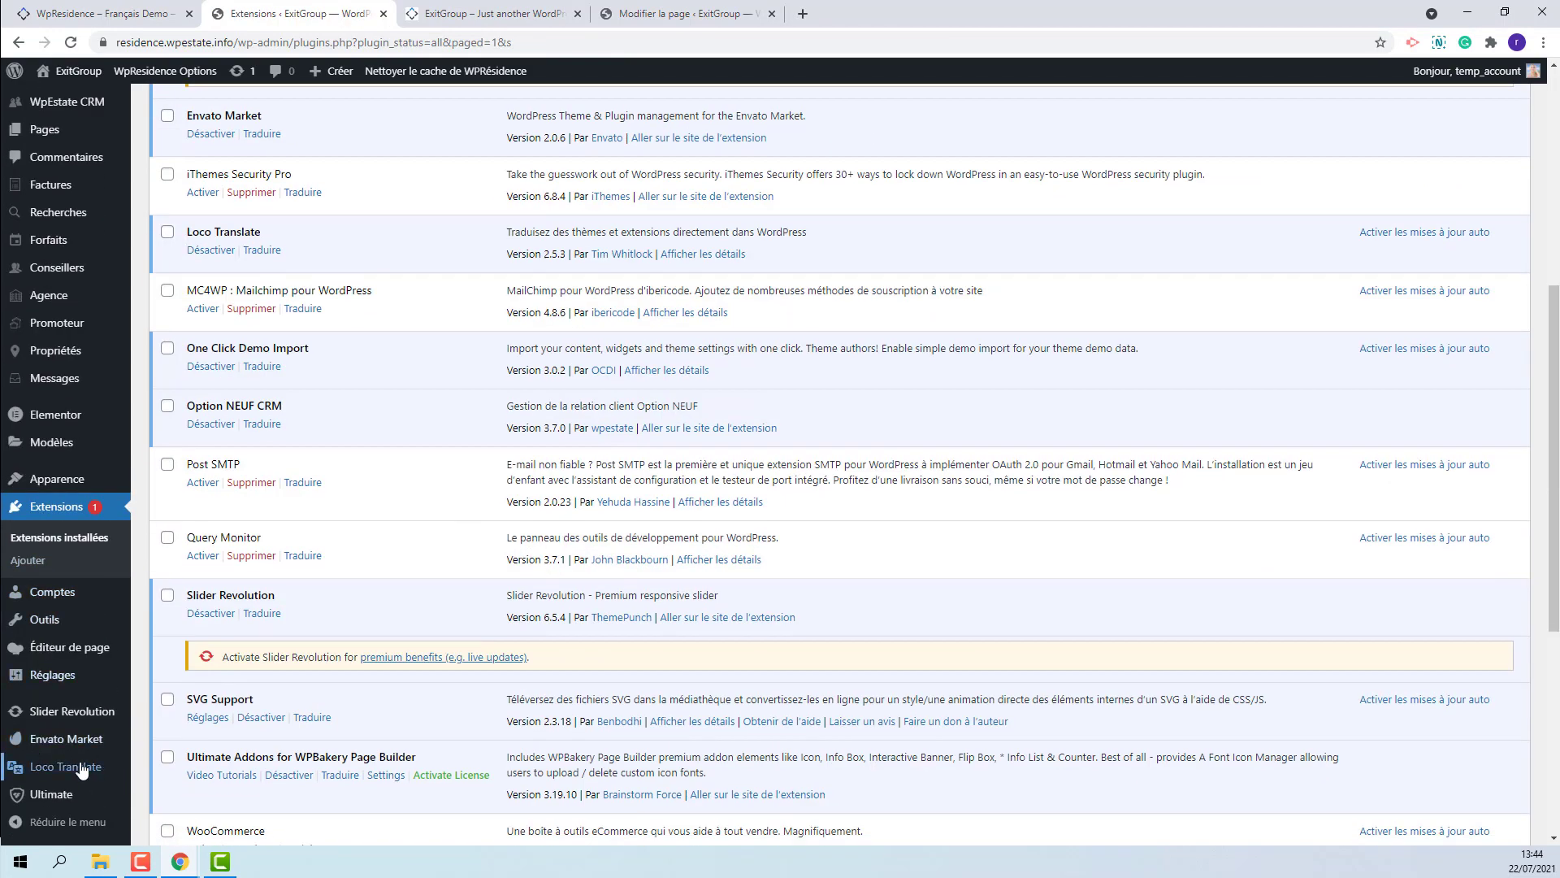
click(75, 768)
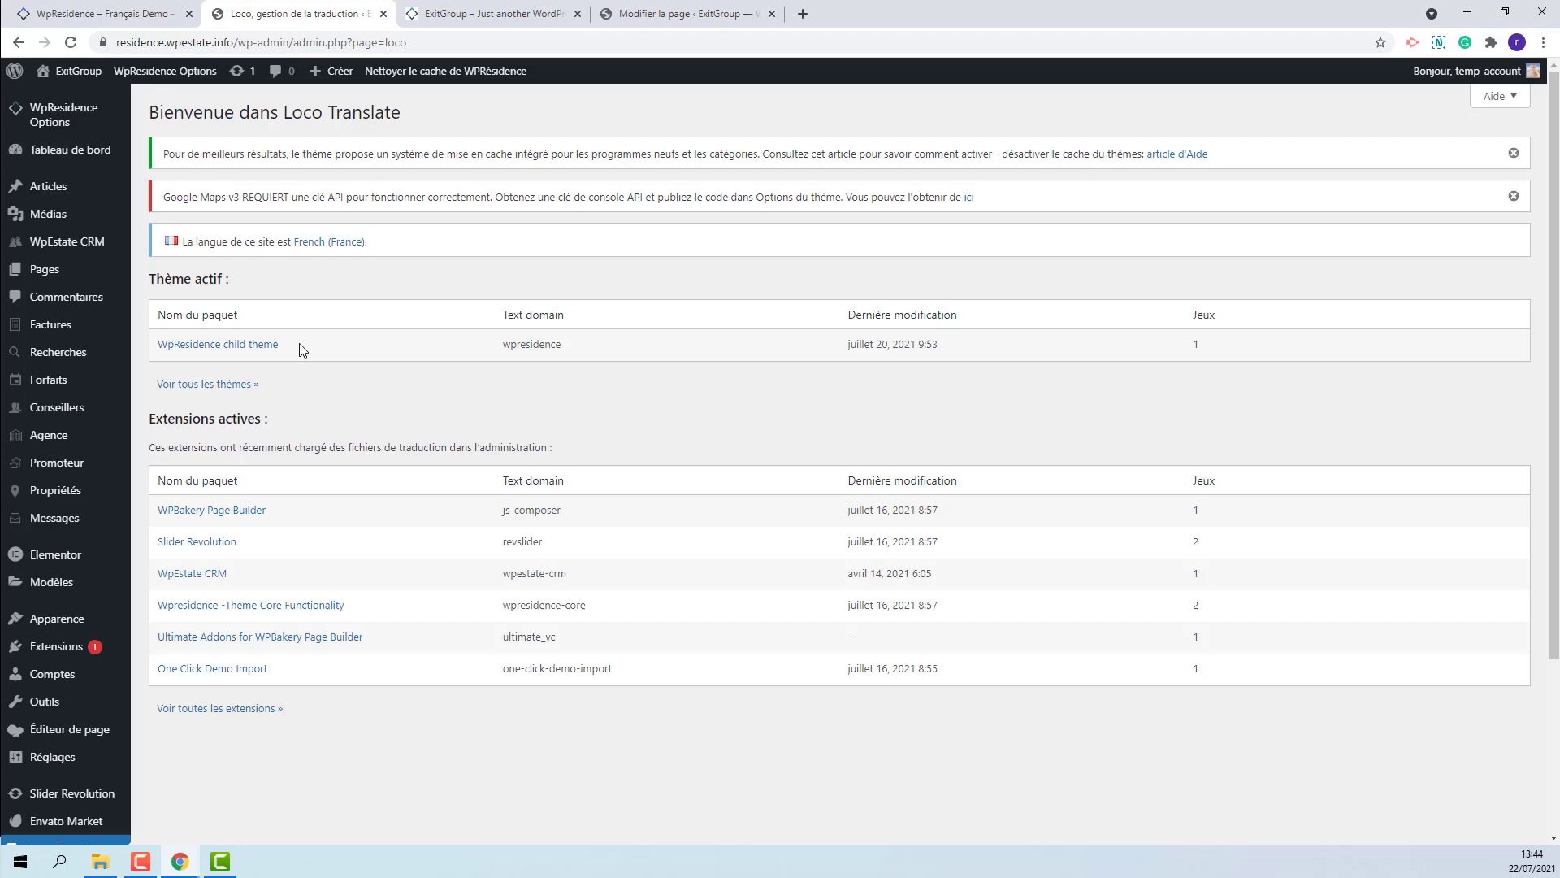
Open the WpResidence child theme in Loco Translate and edit its Français (fr_FR.po) file
click(216, 347)
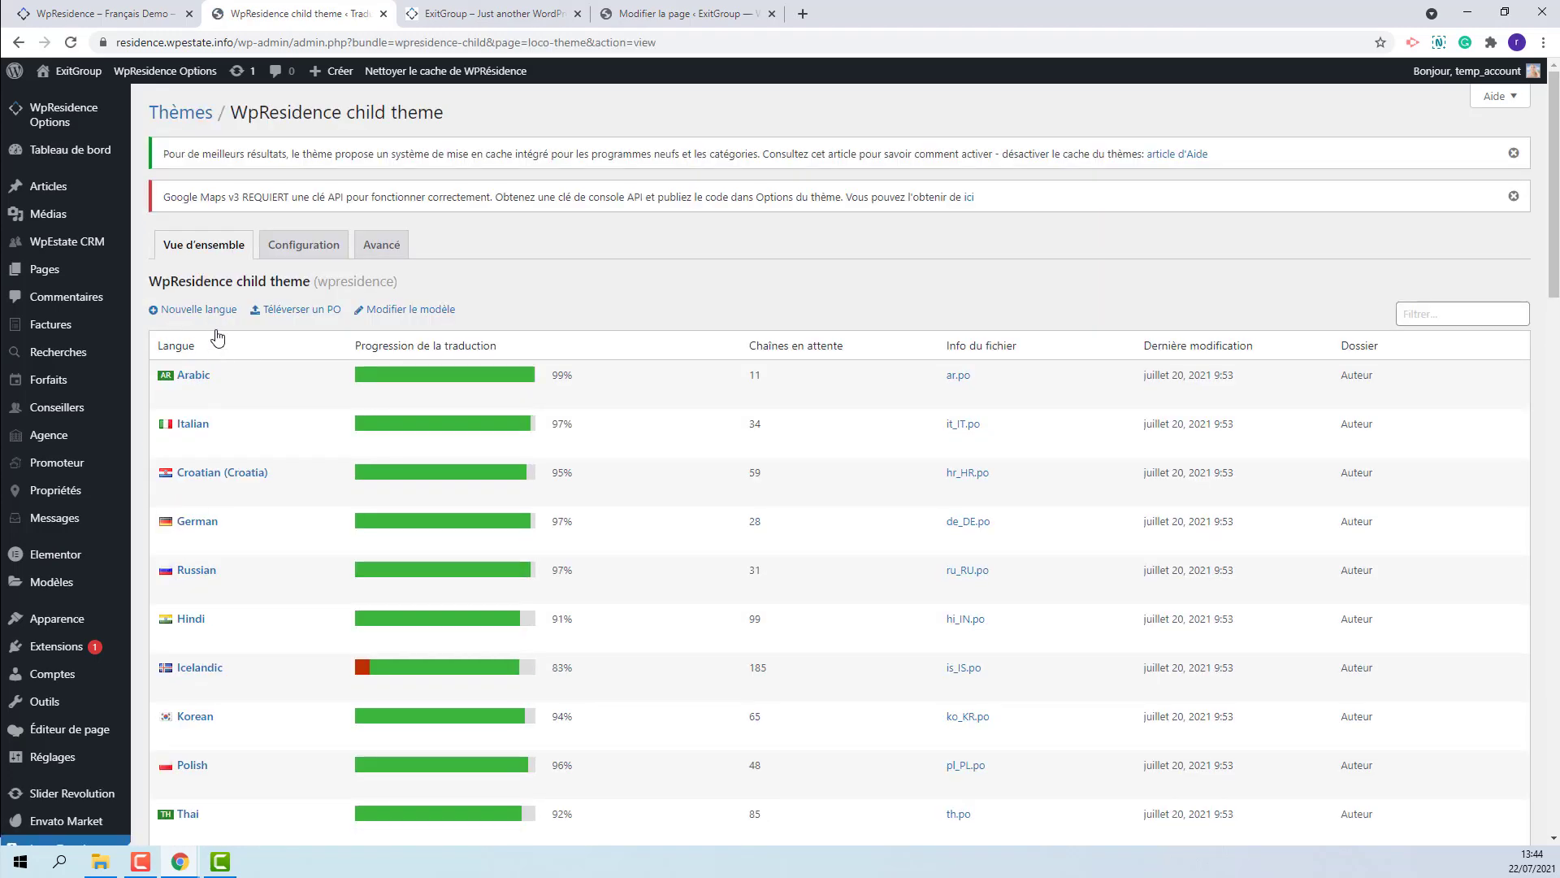
mouse_move(298, 488)
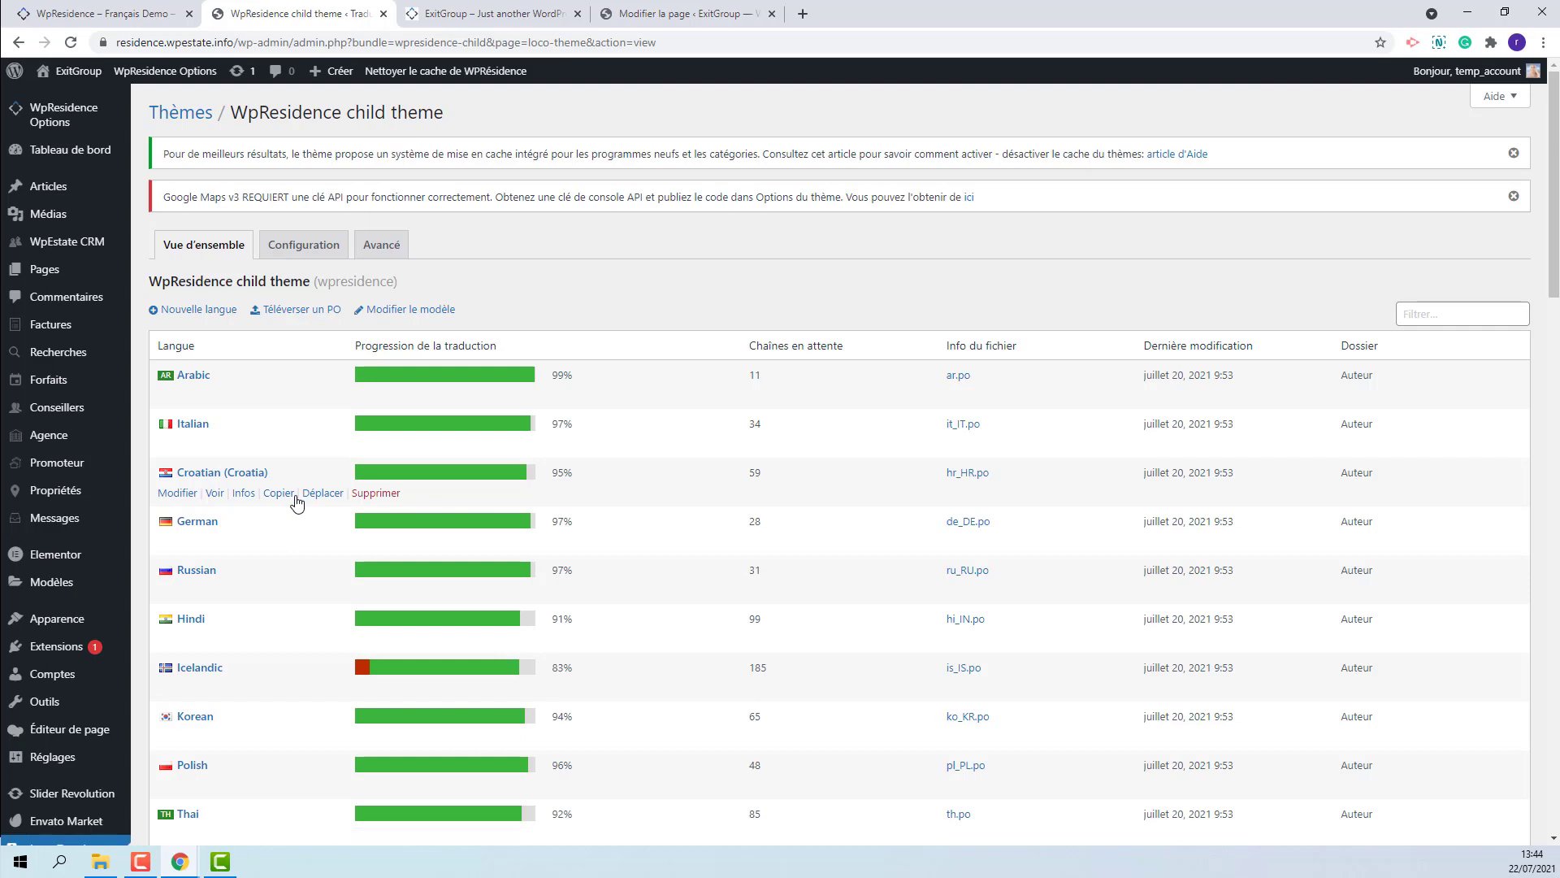
scroll(297, 503, down, 1)
scroll(296, 502, down, 1)
scroll(296, 503, down, 2)
scroll(296, 503, down, 4)
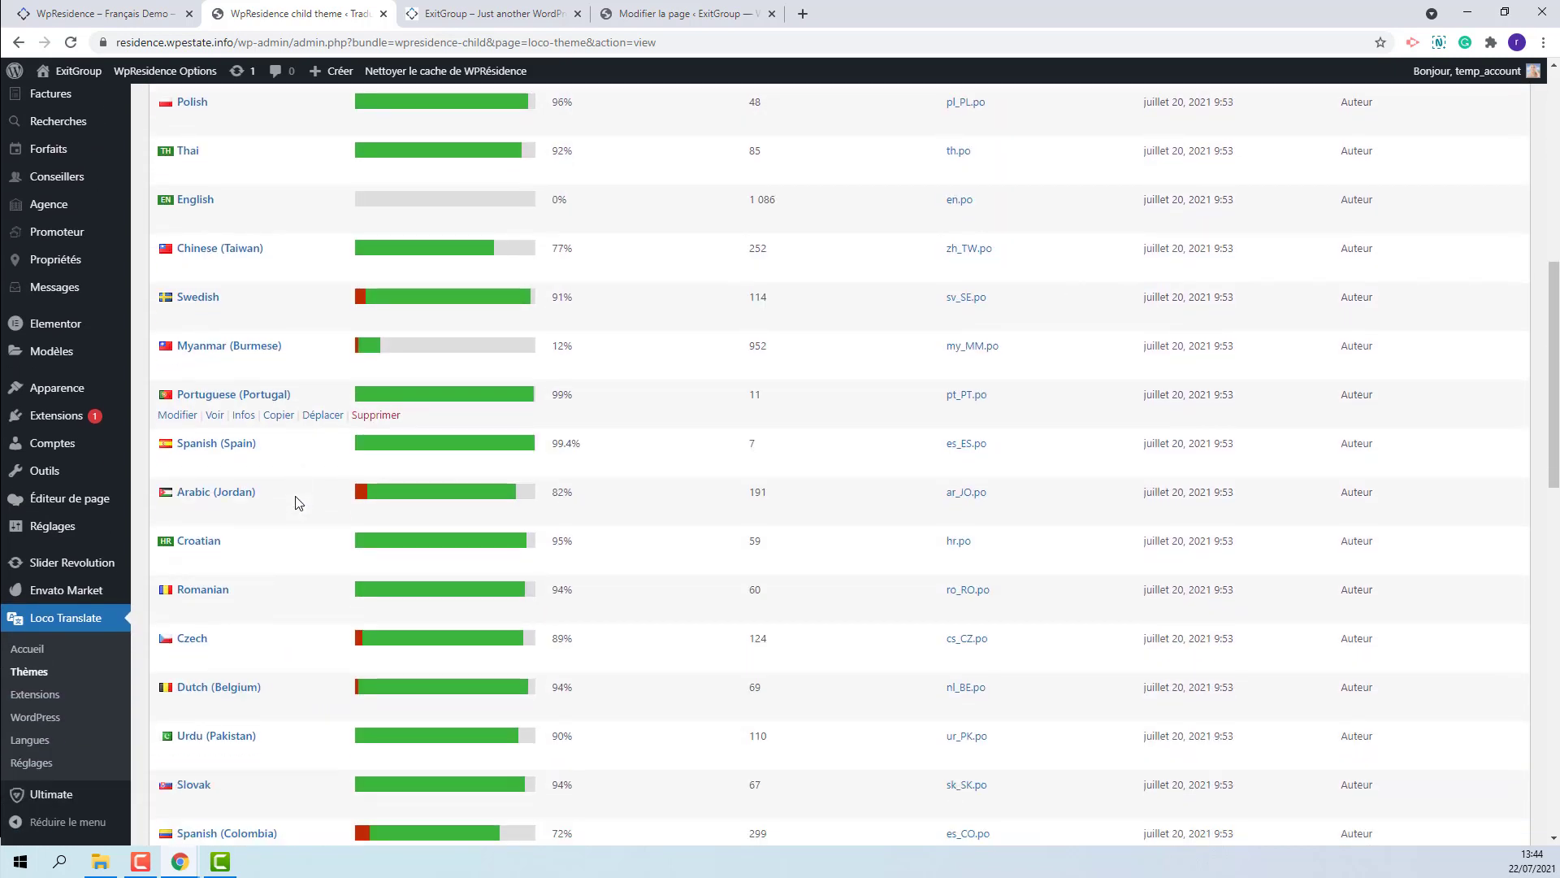
scroll(296, 503, down, 1)
scroll(297, 503, down, 3)
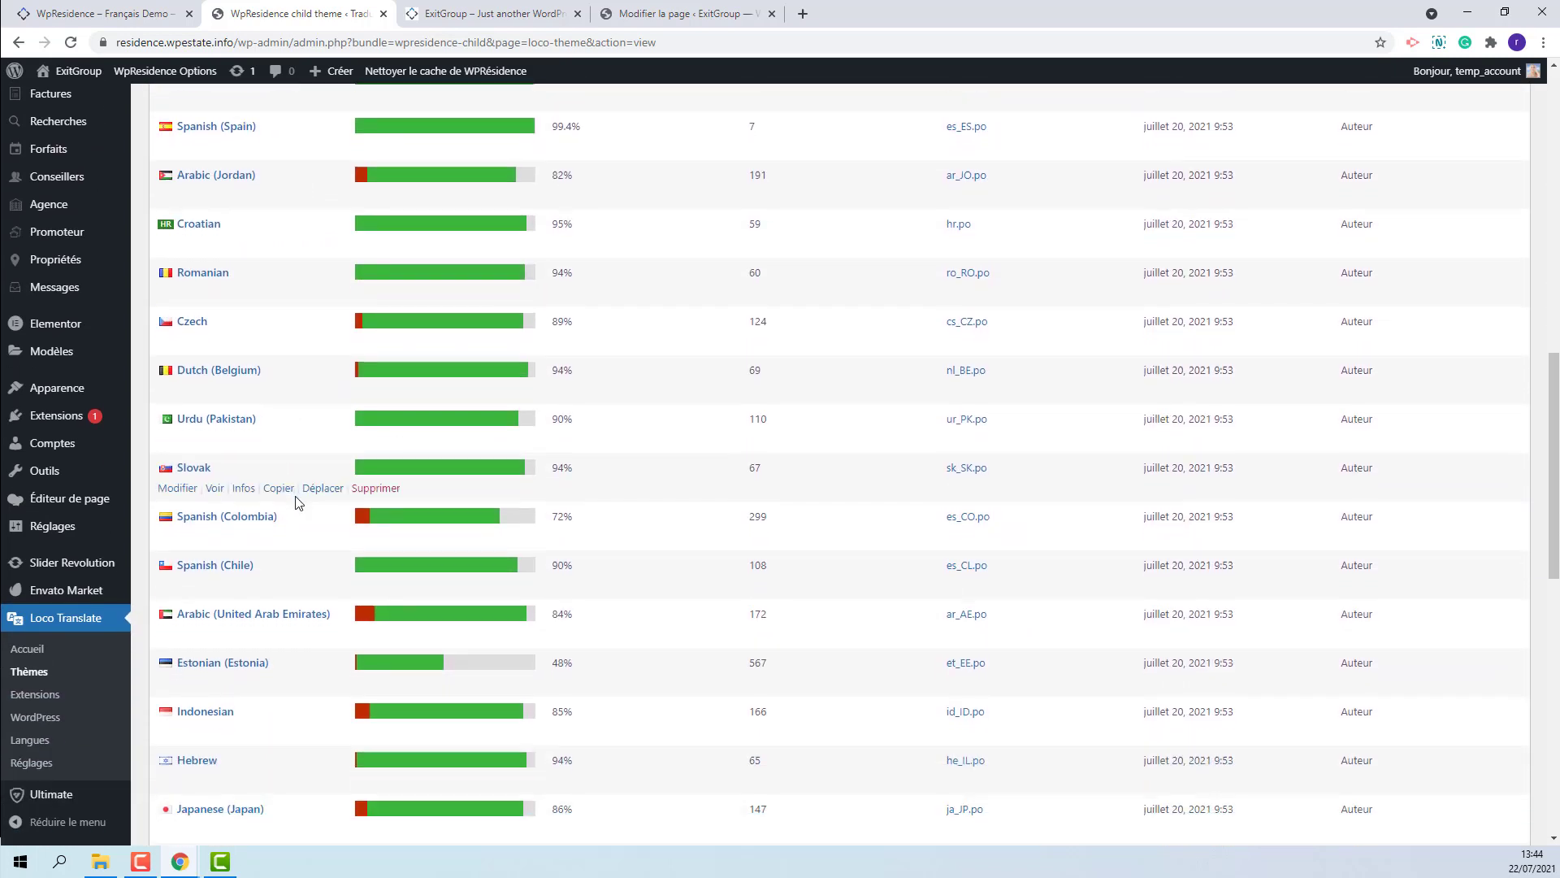
scroll(297, 502, down, 2)
scroll(297, 503, down, 1)
scroll(296, 502, down, 1)
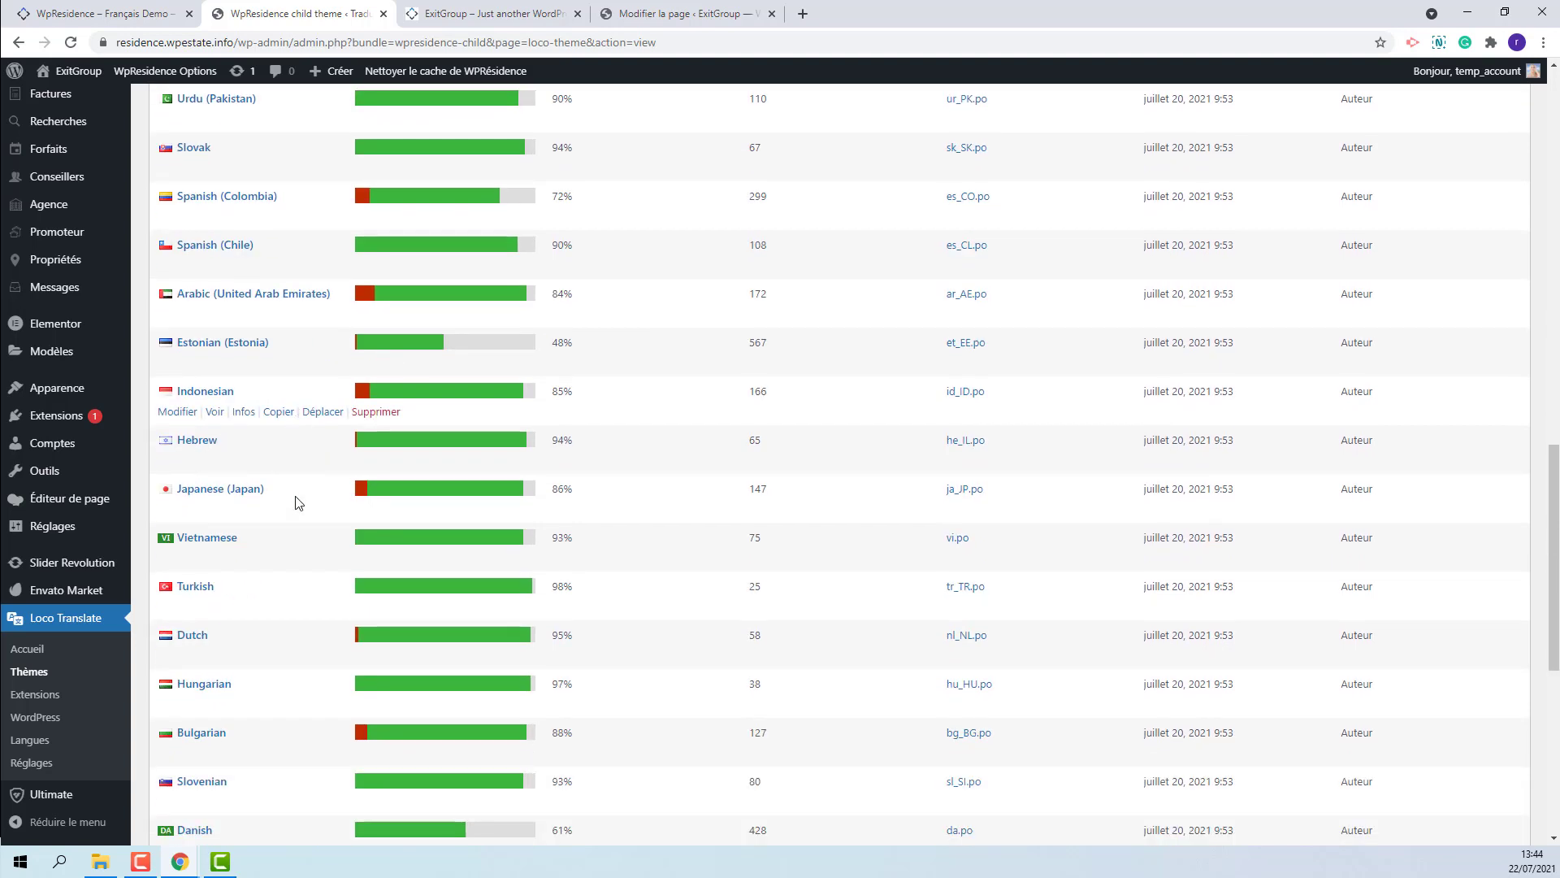
scroll(297, 502, down, 1)
scroll(296, 503, down, 1)
scroll(294, 504, down, 1)
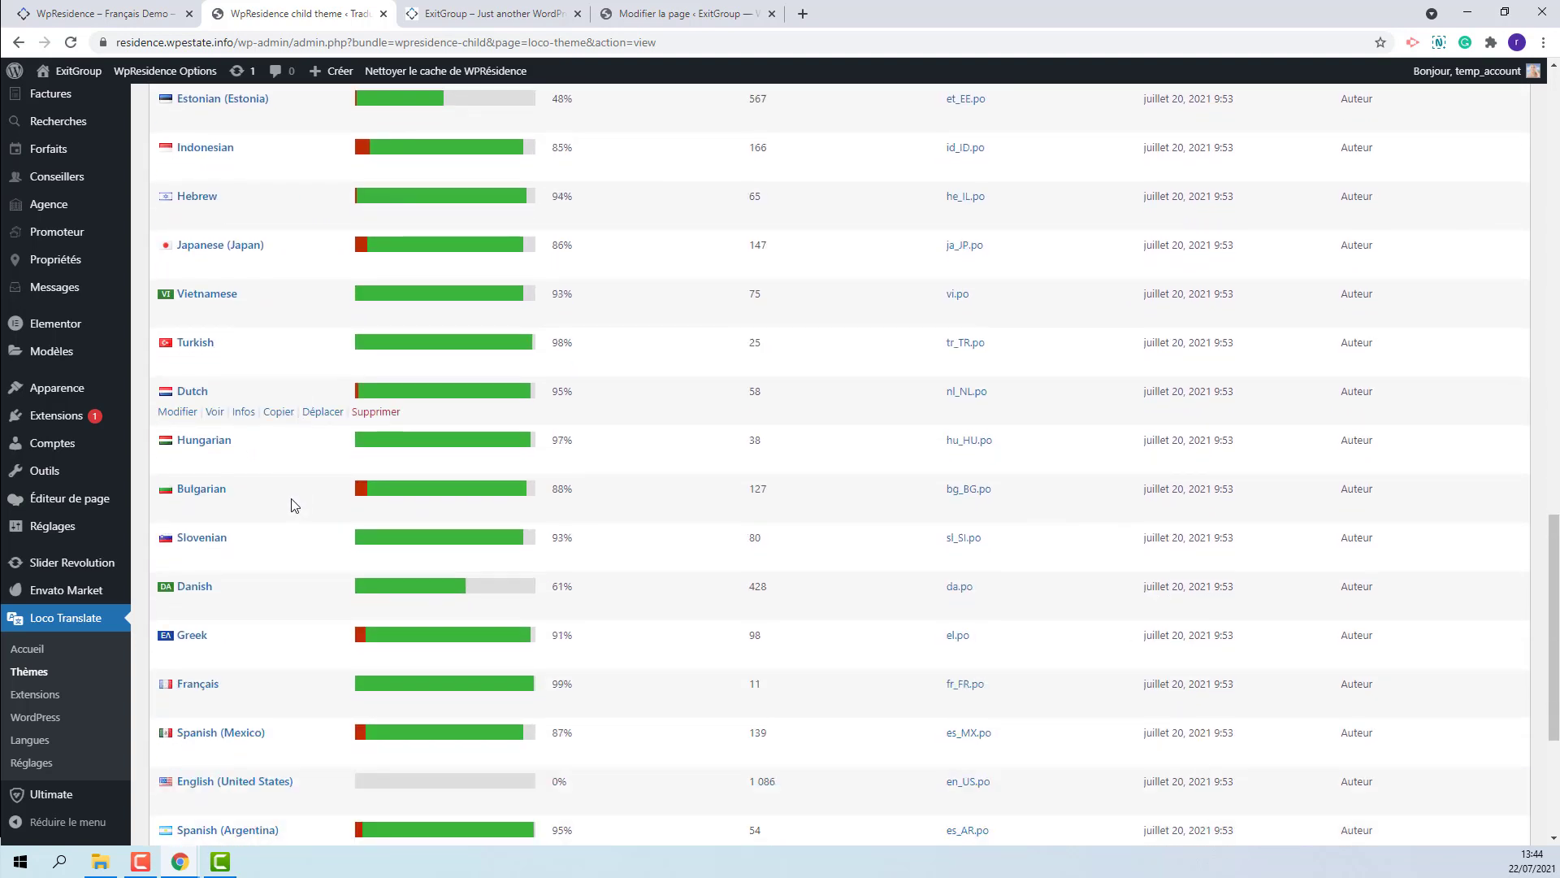
mouse_move(166, 691)
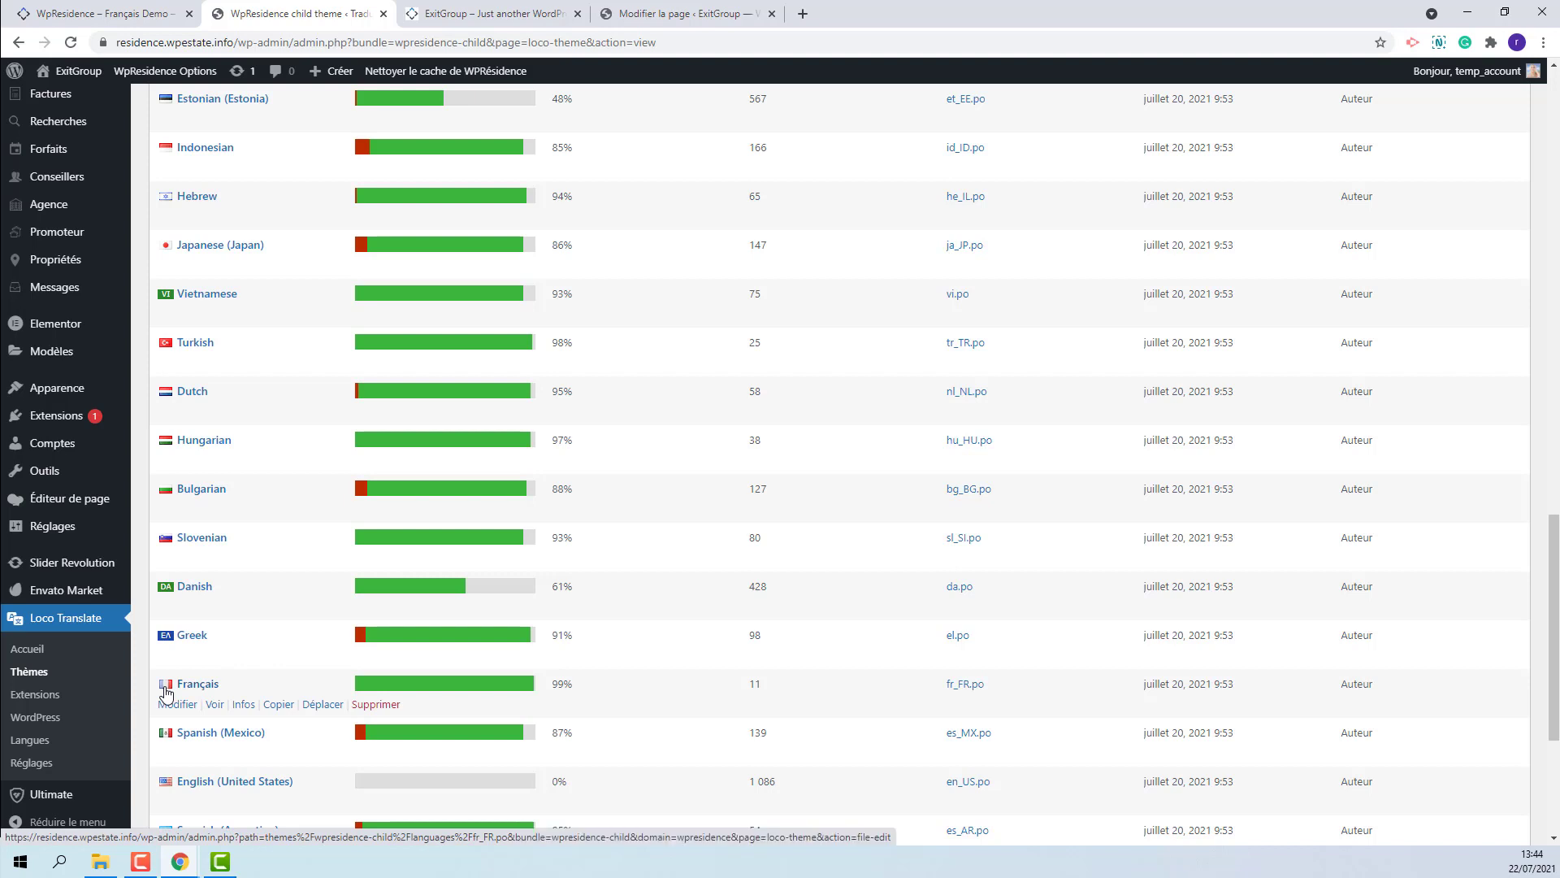
click(167, 705)
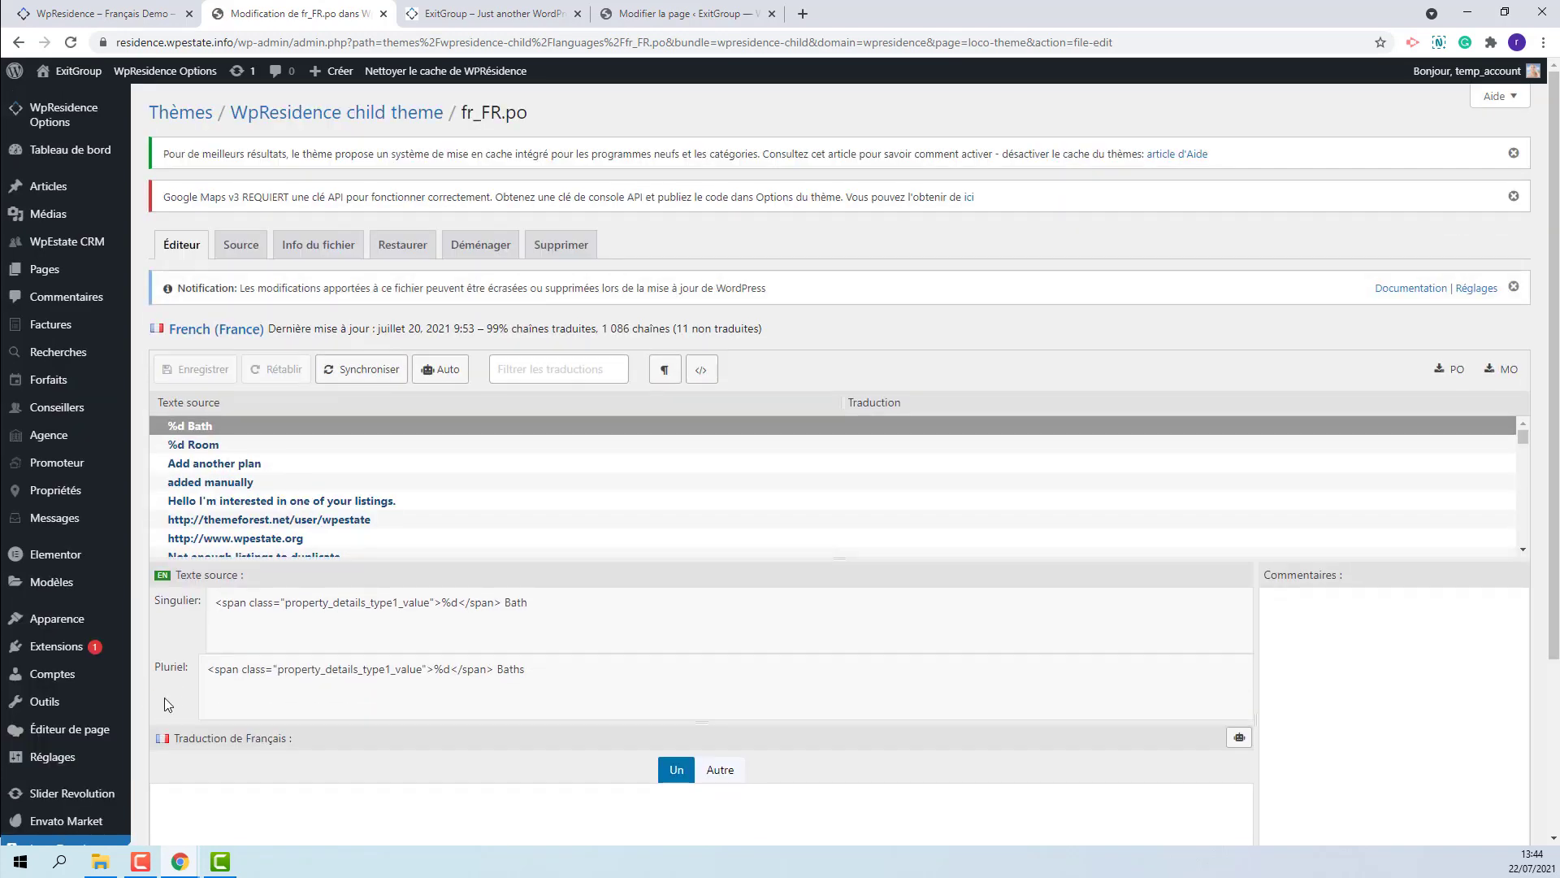
Inspect the manually added untranslated string and its French translation field
click(220, 484)
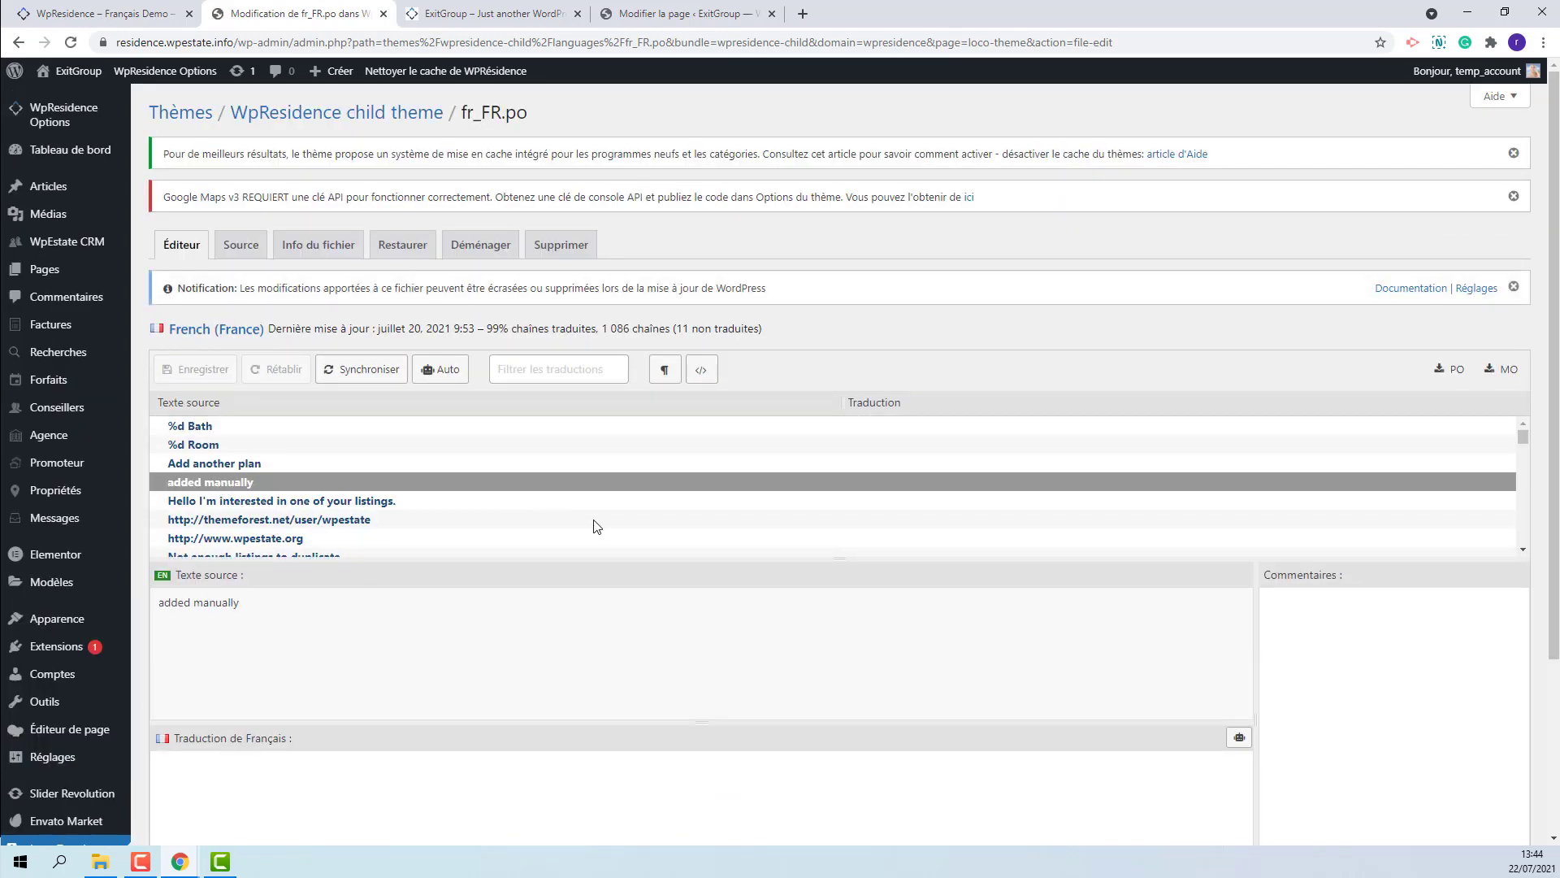
scroll(617, 498, down, 3)
scroll(620, 498, down, 2)
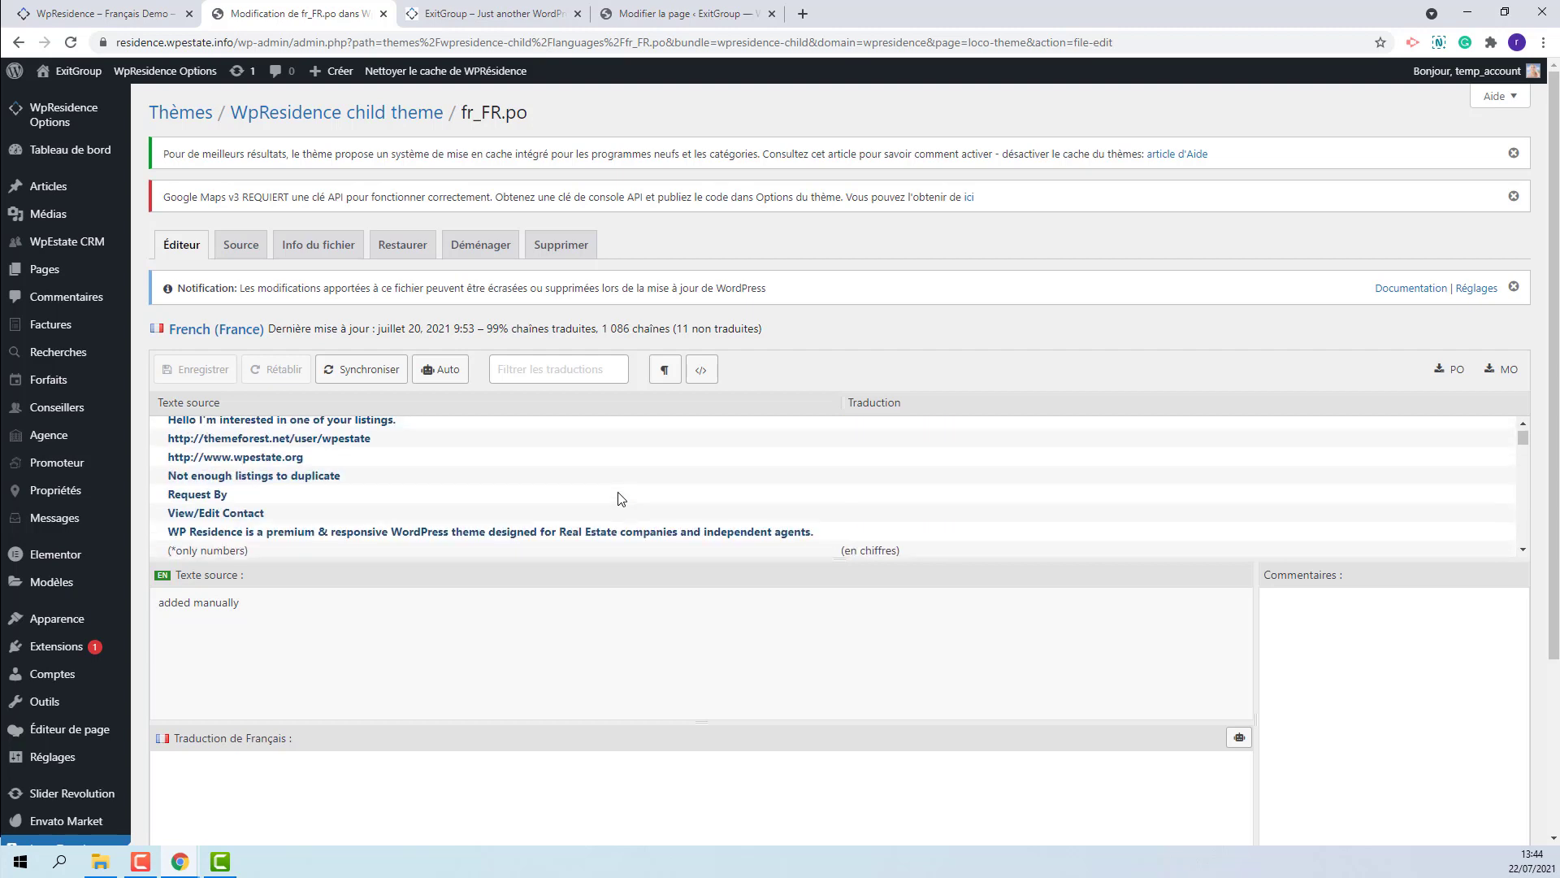
scroll(620, 498, up, 3)
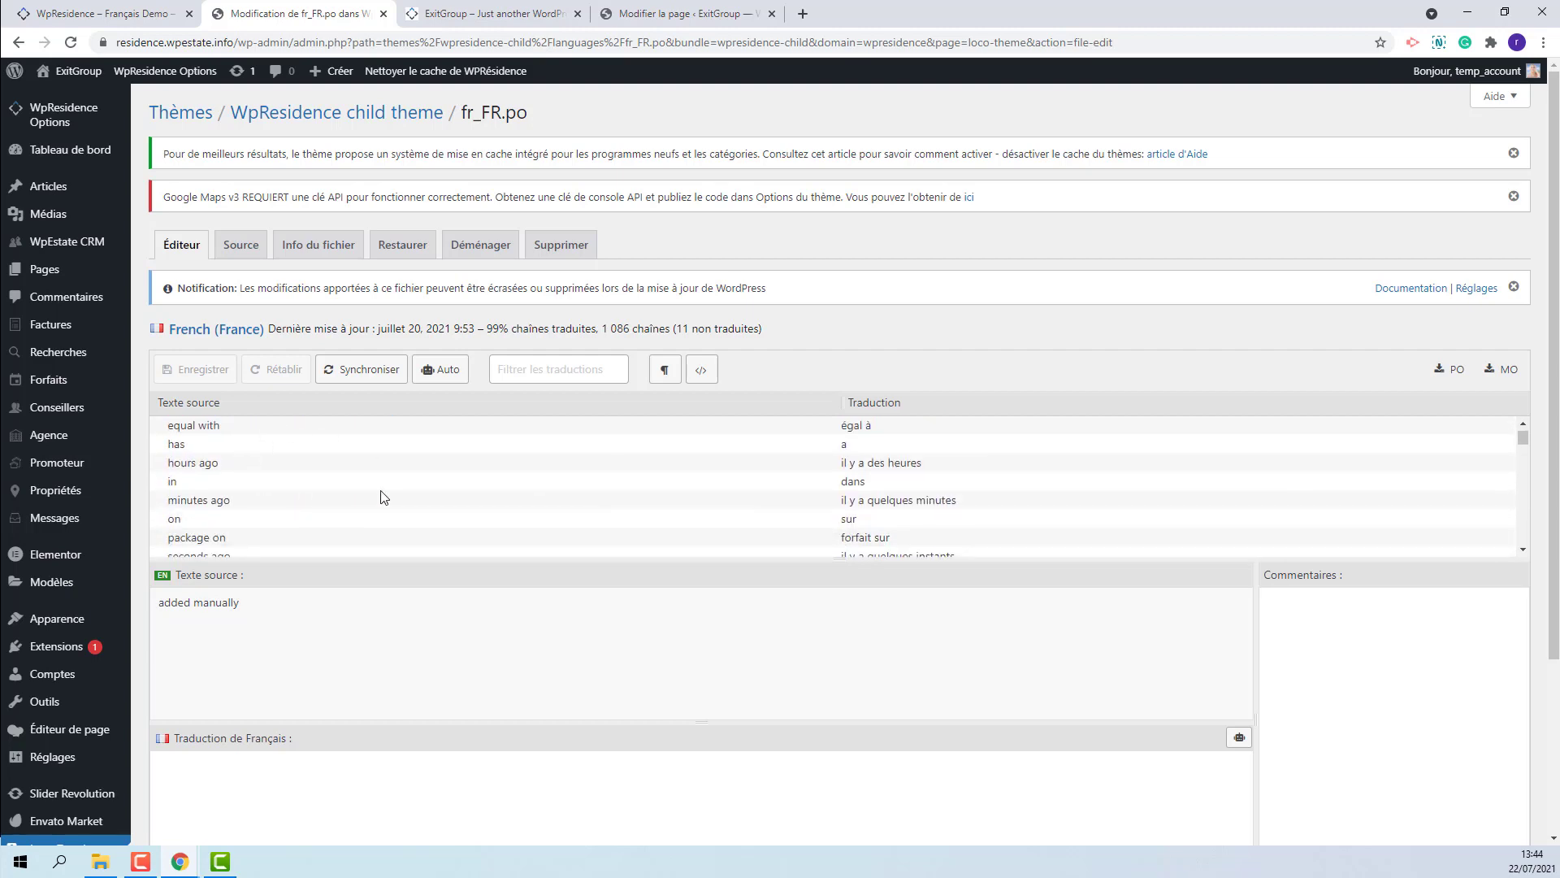
scroll(369, 494, down, 2)
scroll(206, 485, up, 5)
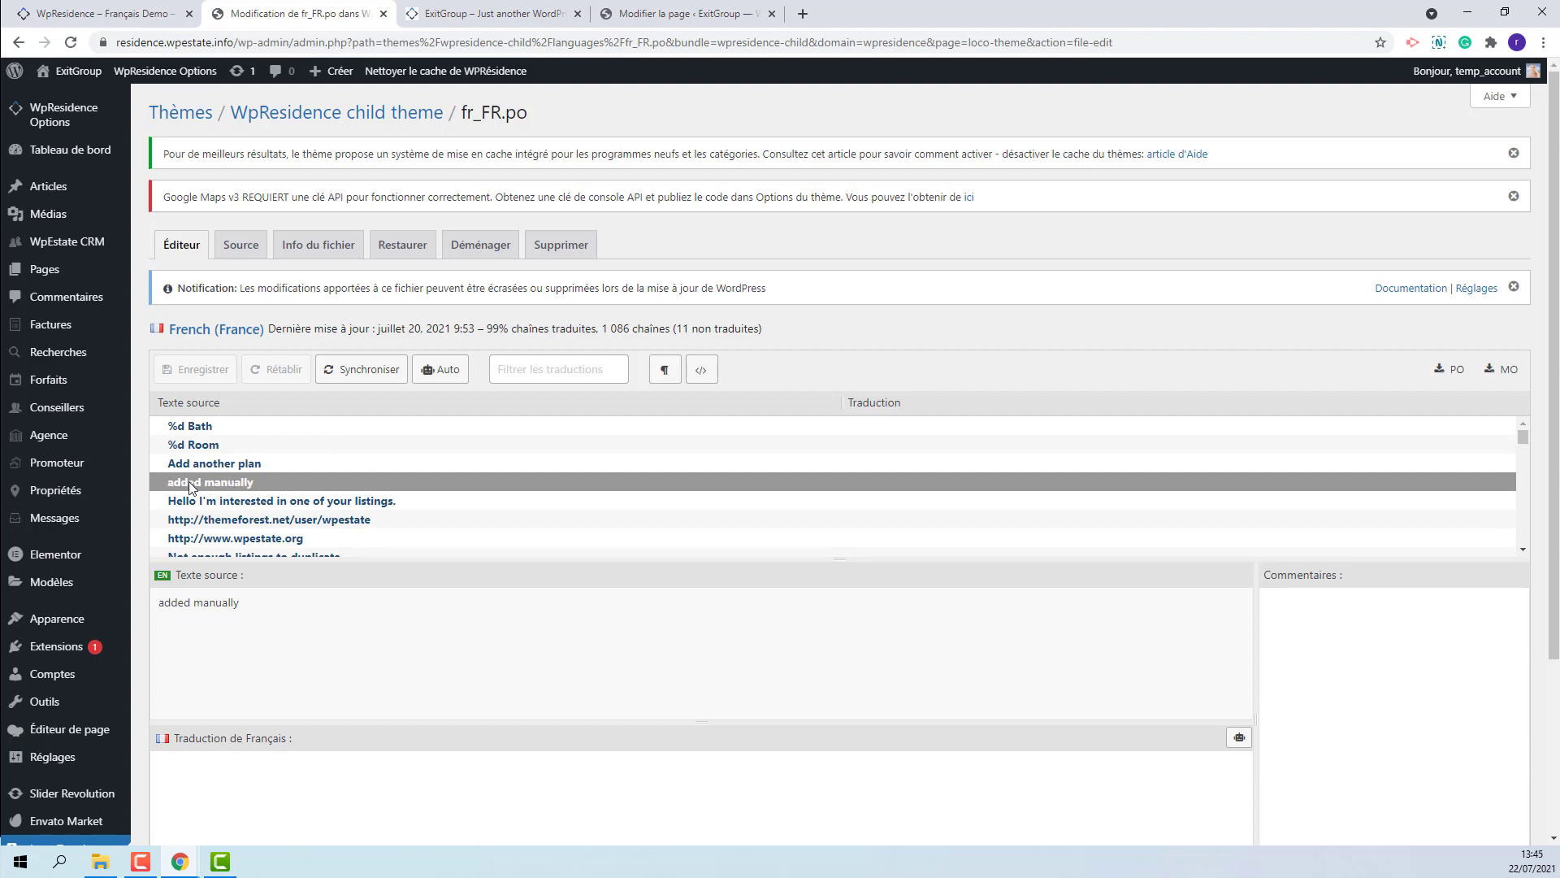
click(209, 769)
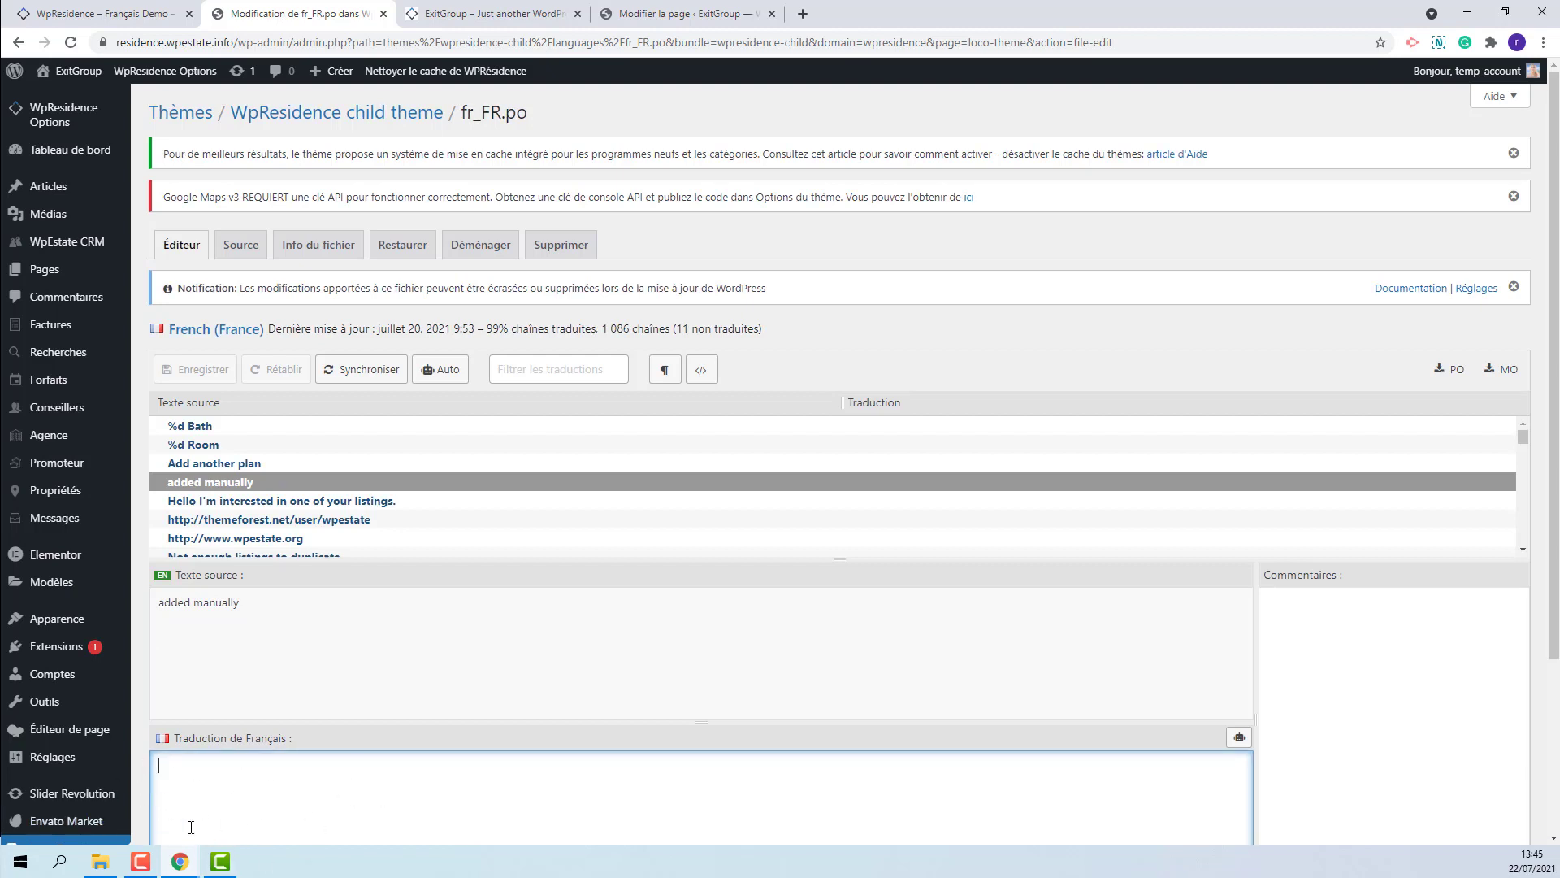
Review the 'minutes ago' translation 'il y a quelques minutes', then go to Loco Translate > Extensions
scroll(388, 512, down, 2)
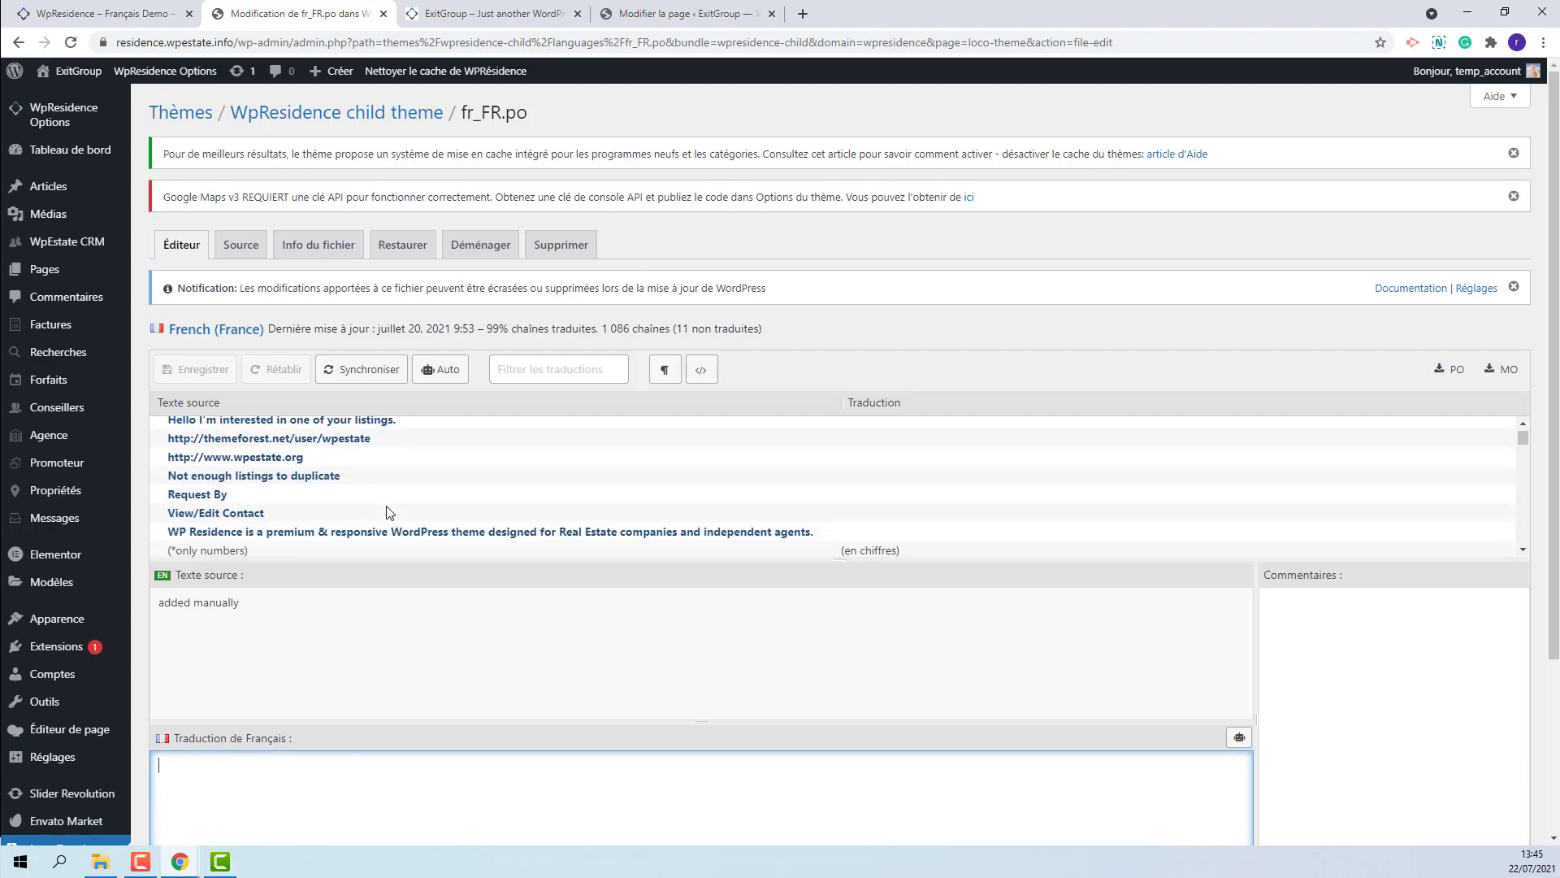
scroll(388, 513, down, 1)
click(210, 504)
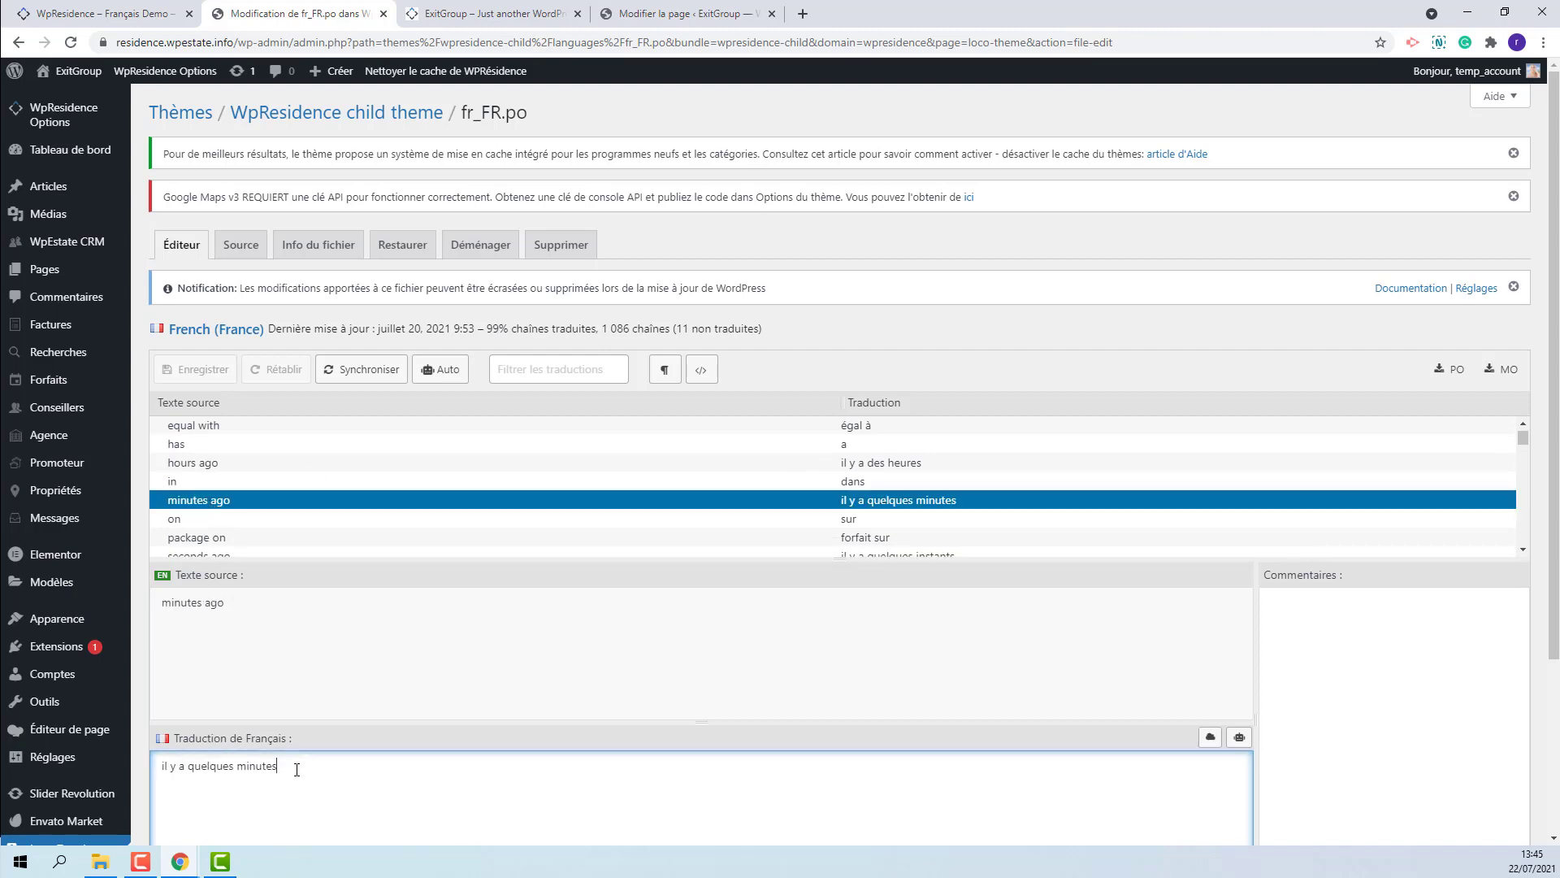
drag(294, 766, 160, 766)
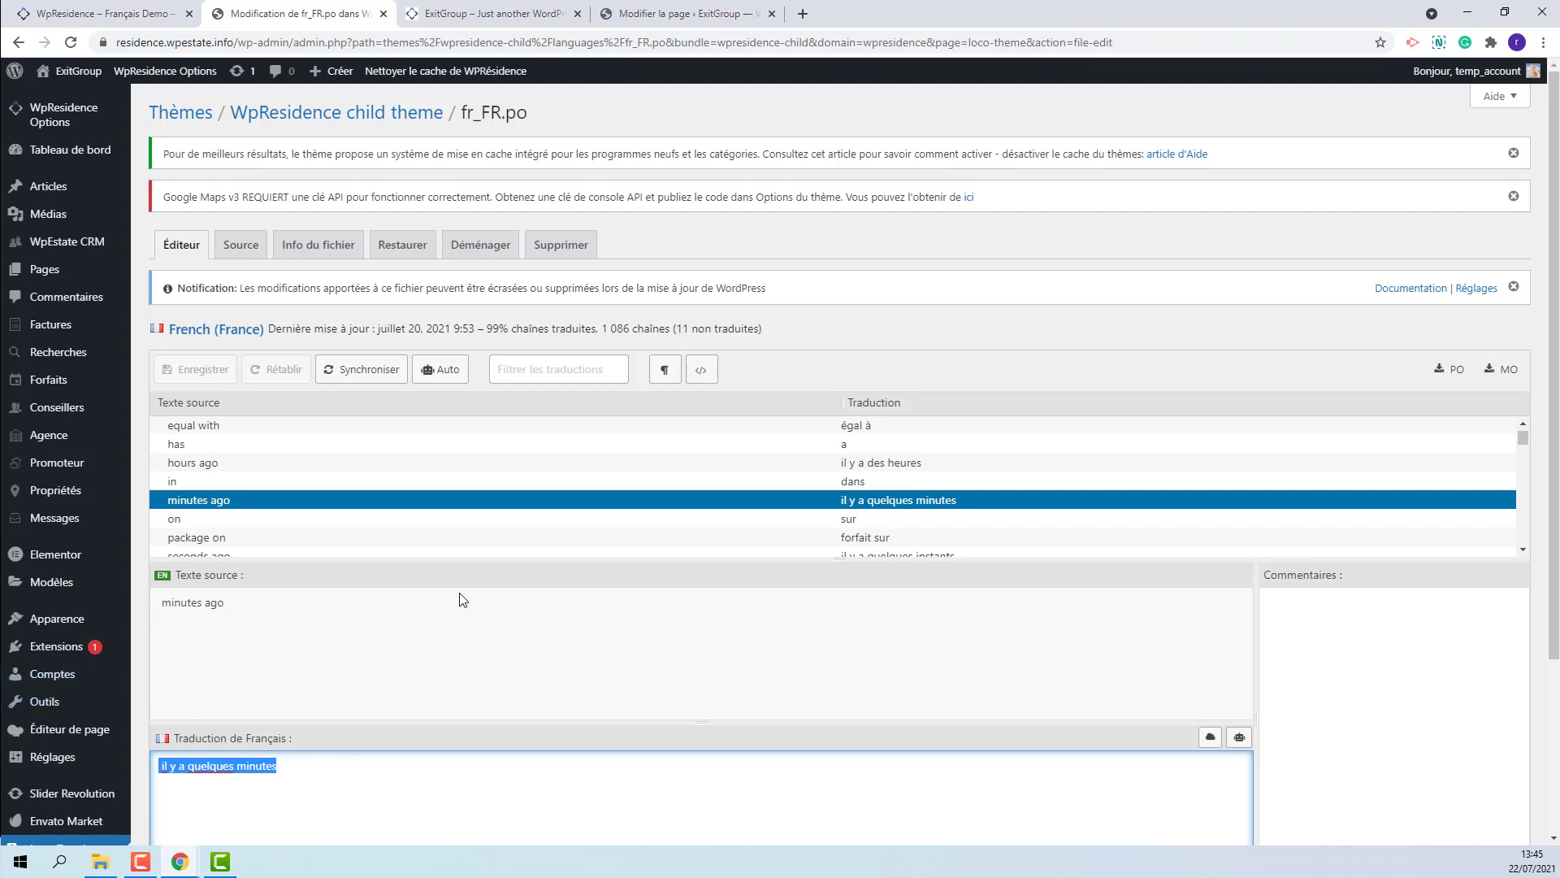
scroll(460, 602, down, 2)
scroll(460, 602, down, 1)
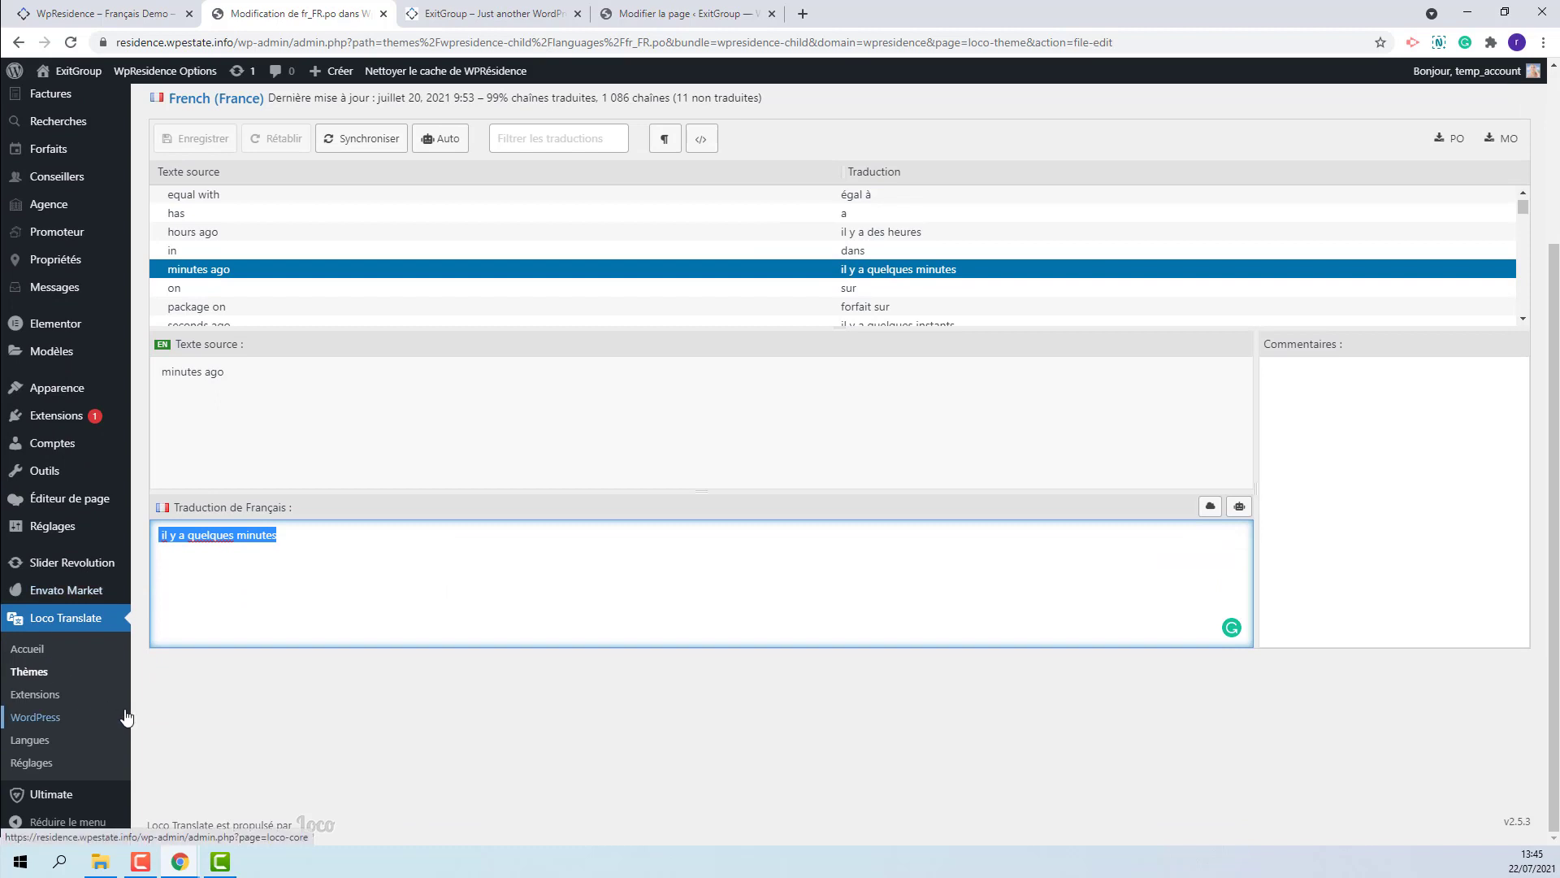
click(37, 699)
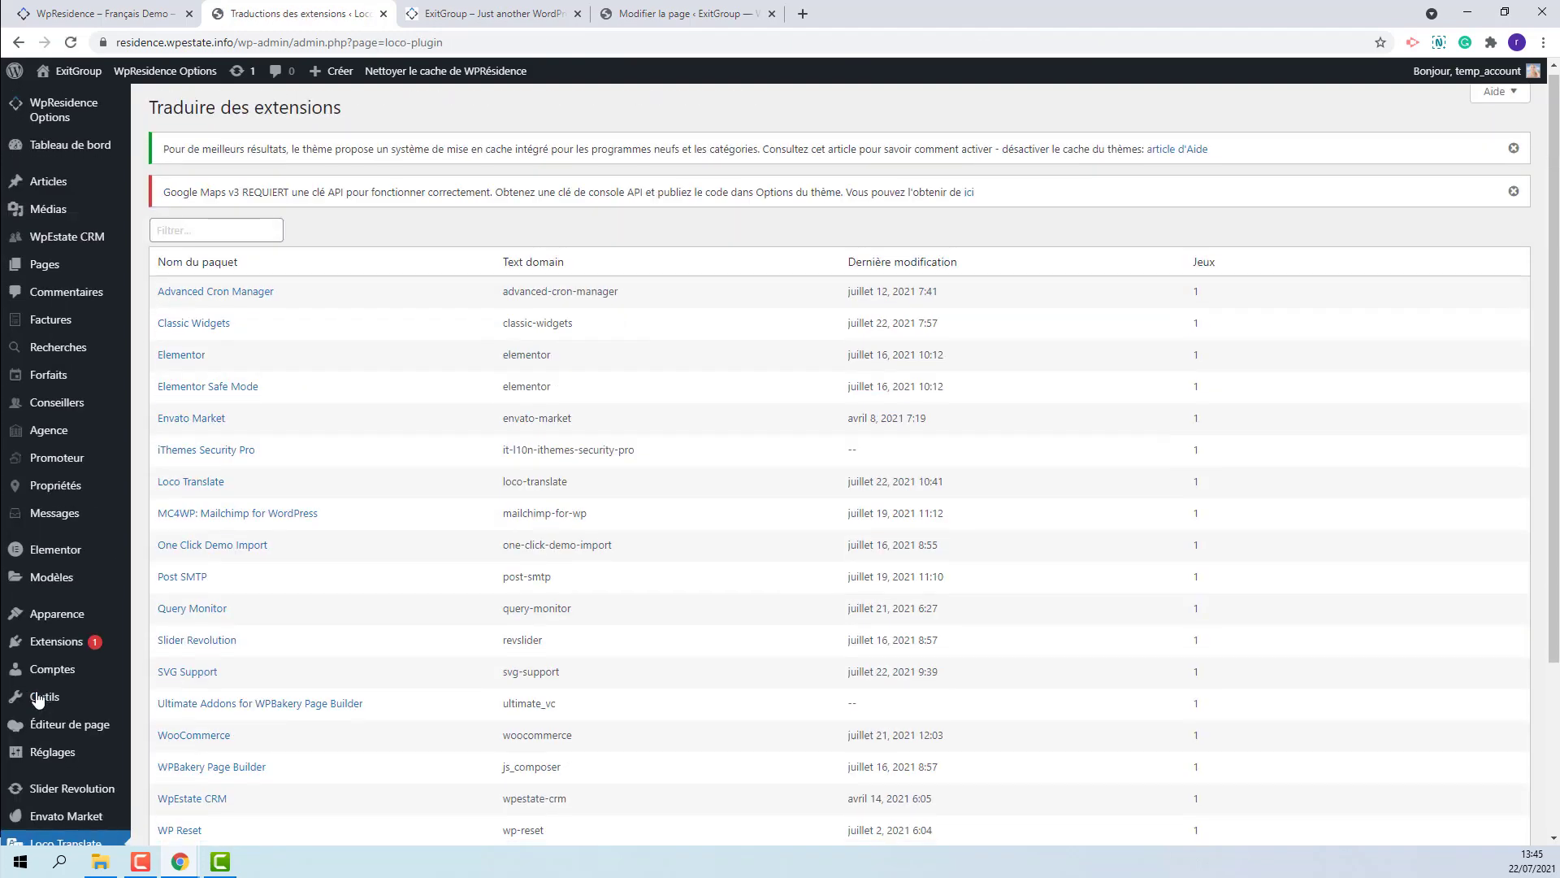
Edit the Français file (wpresidence-core-fr_FR.po) of Wpresidence -Theme Core Functionality
scroll(37, 699, down, 3)
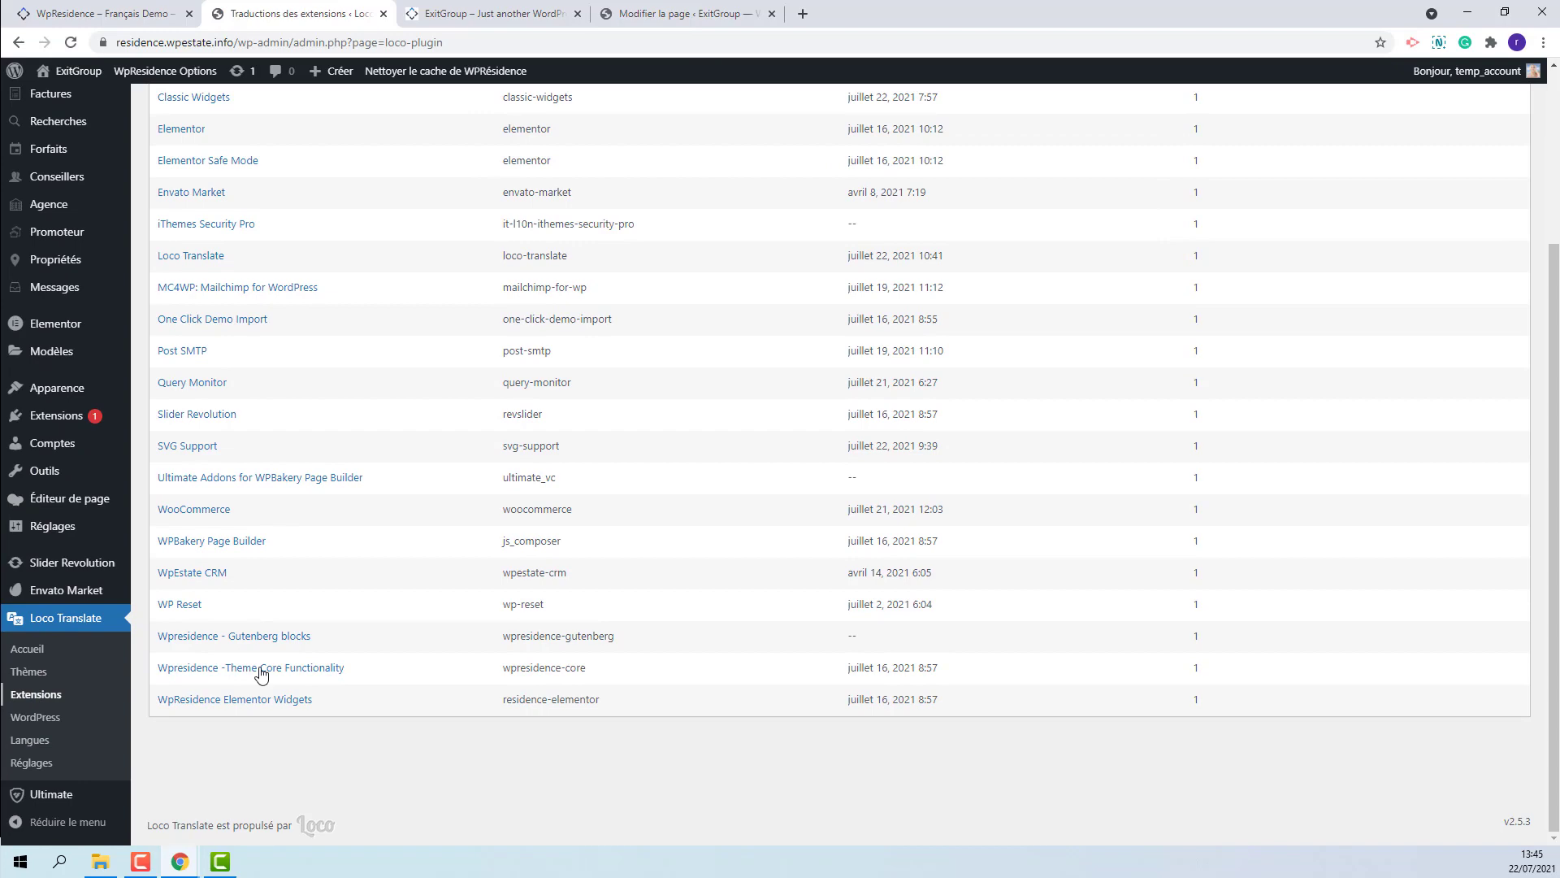
click(325, 672)
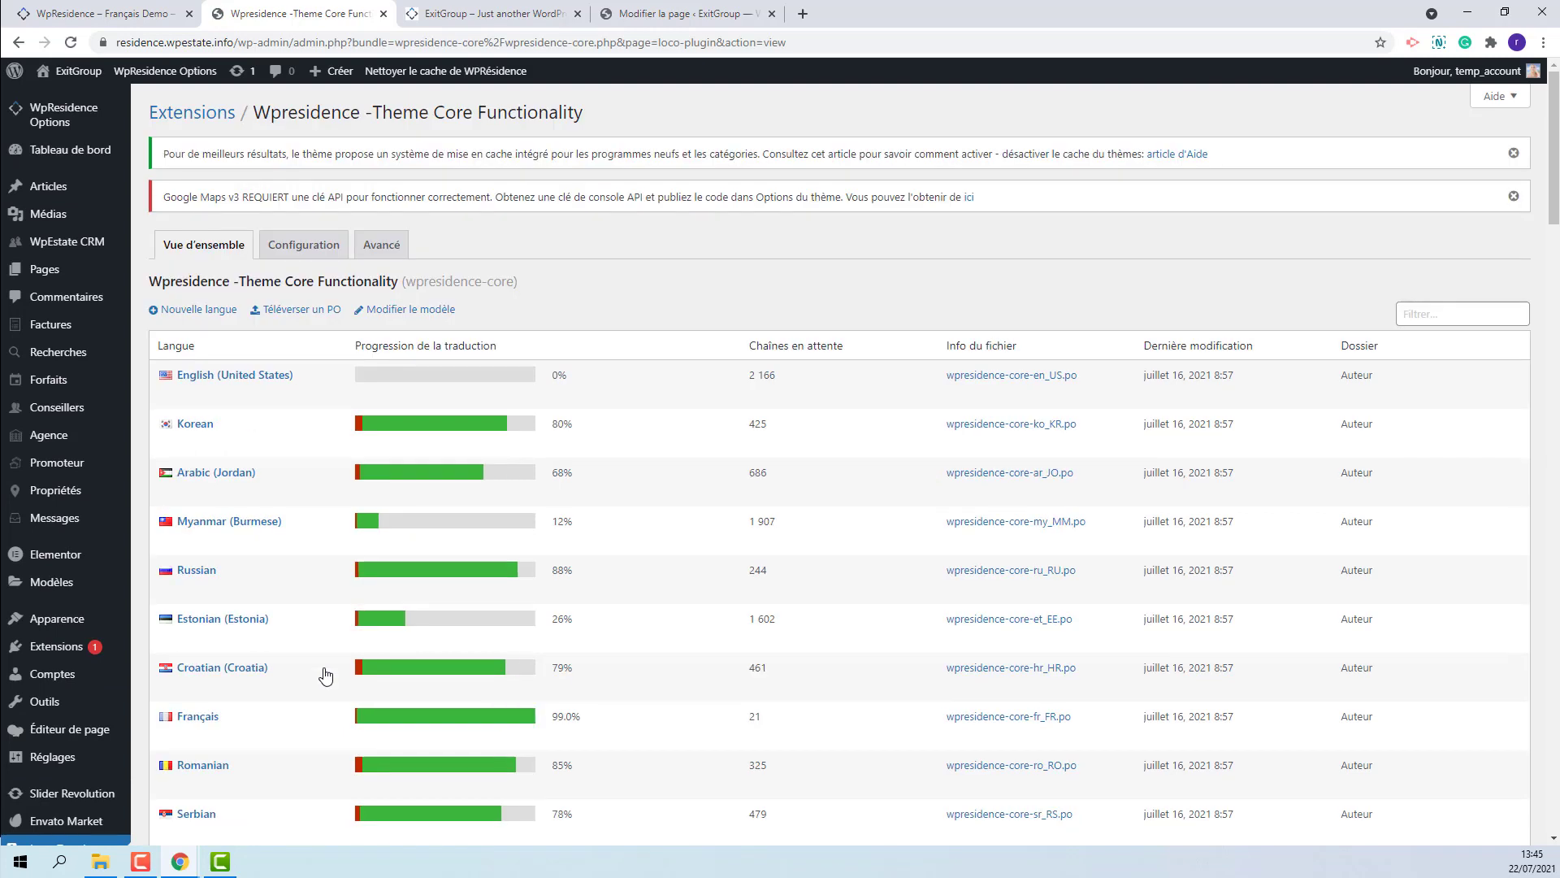
mouse_move(234, 376)
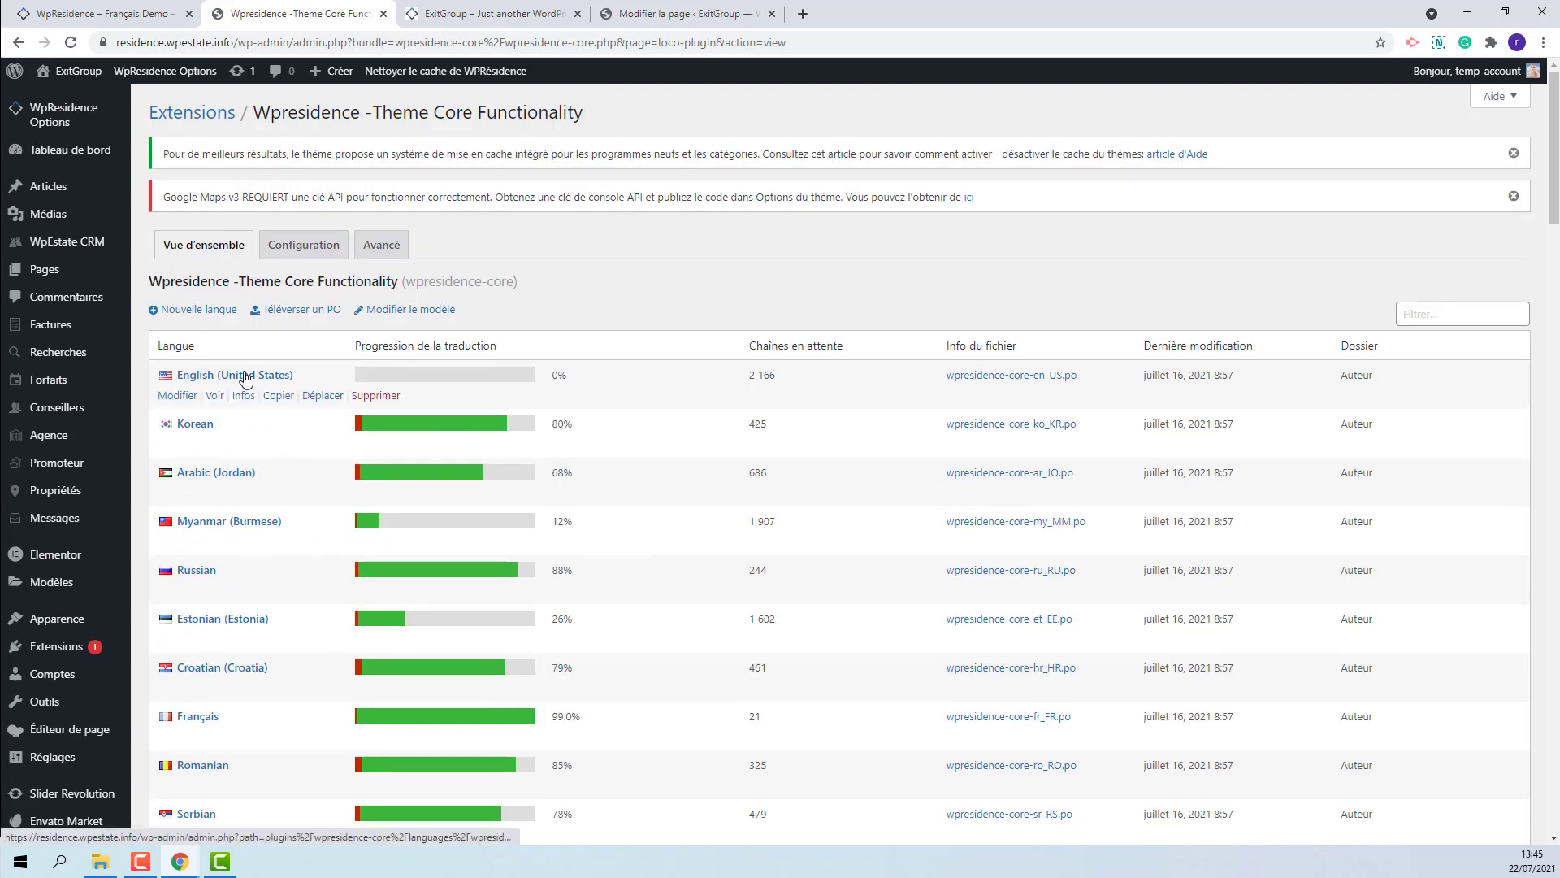
click(169, 738)
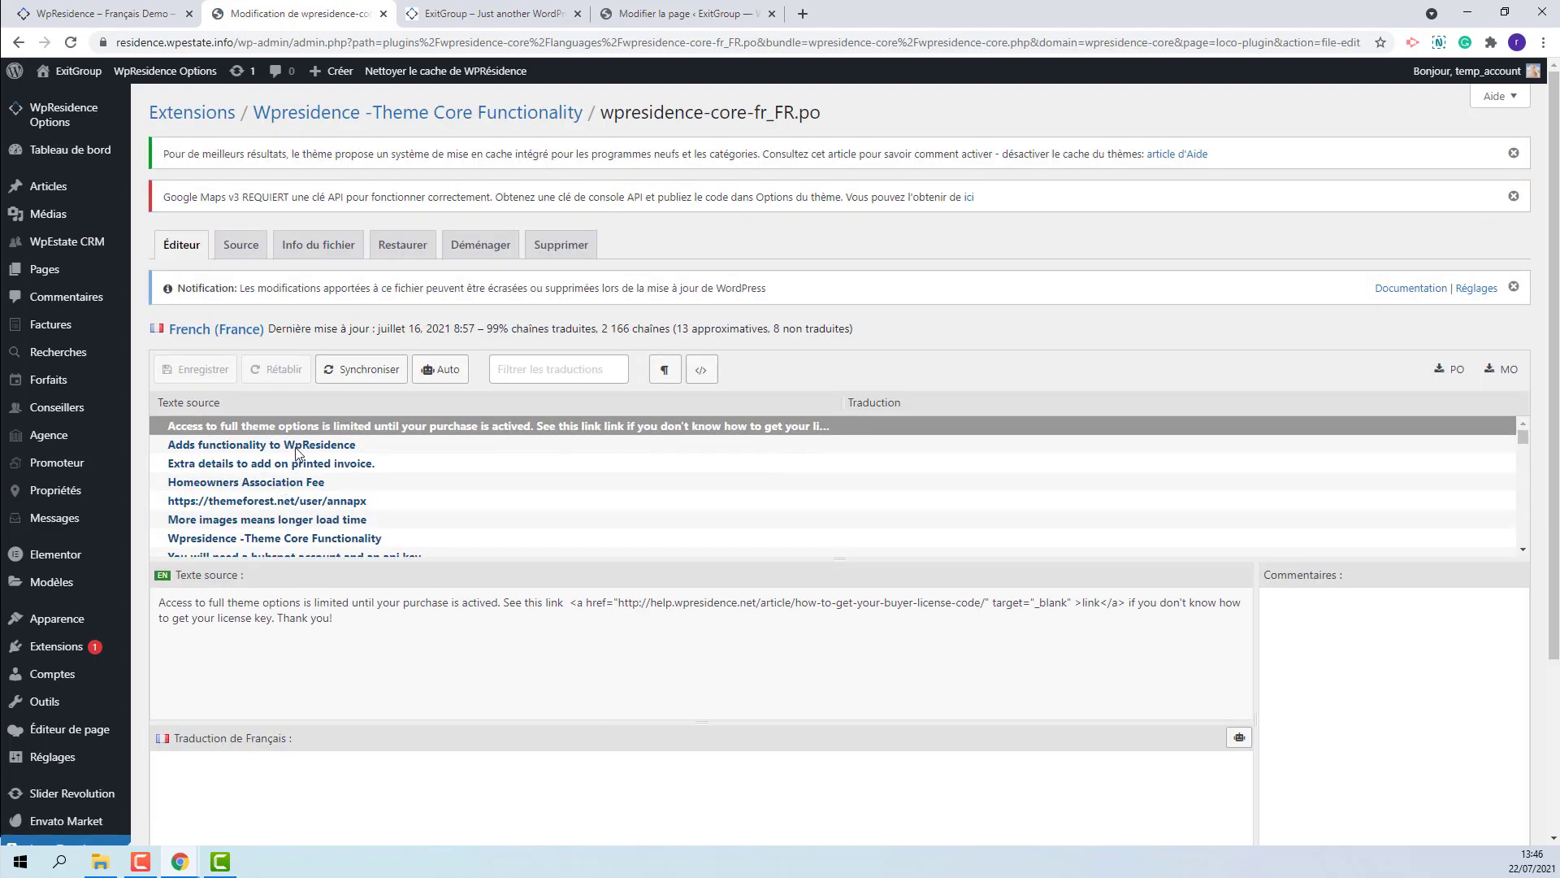
Open the 'Adds functionality to WpResidence' string in the core plugin's French file
click(300, 447)
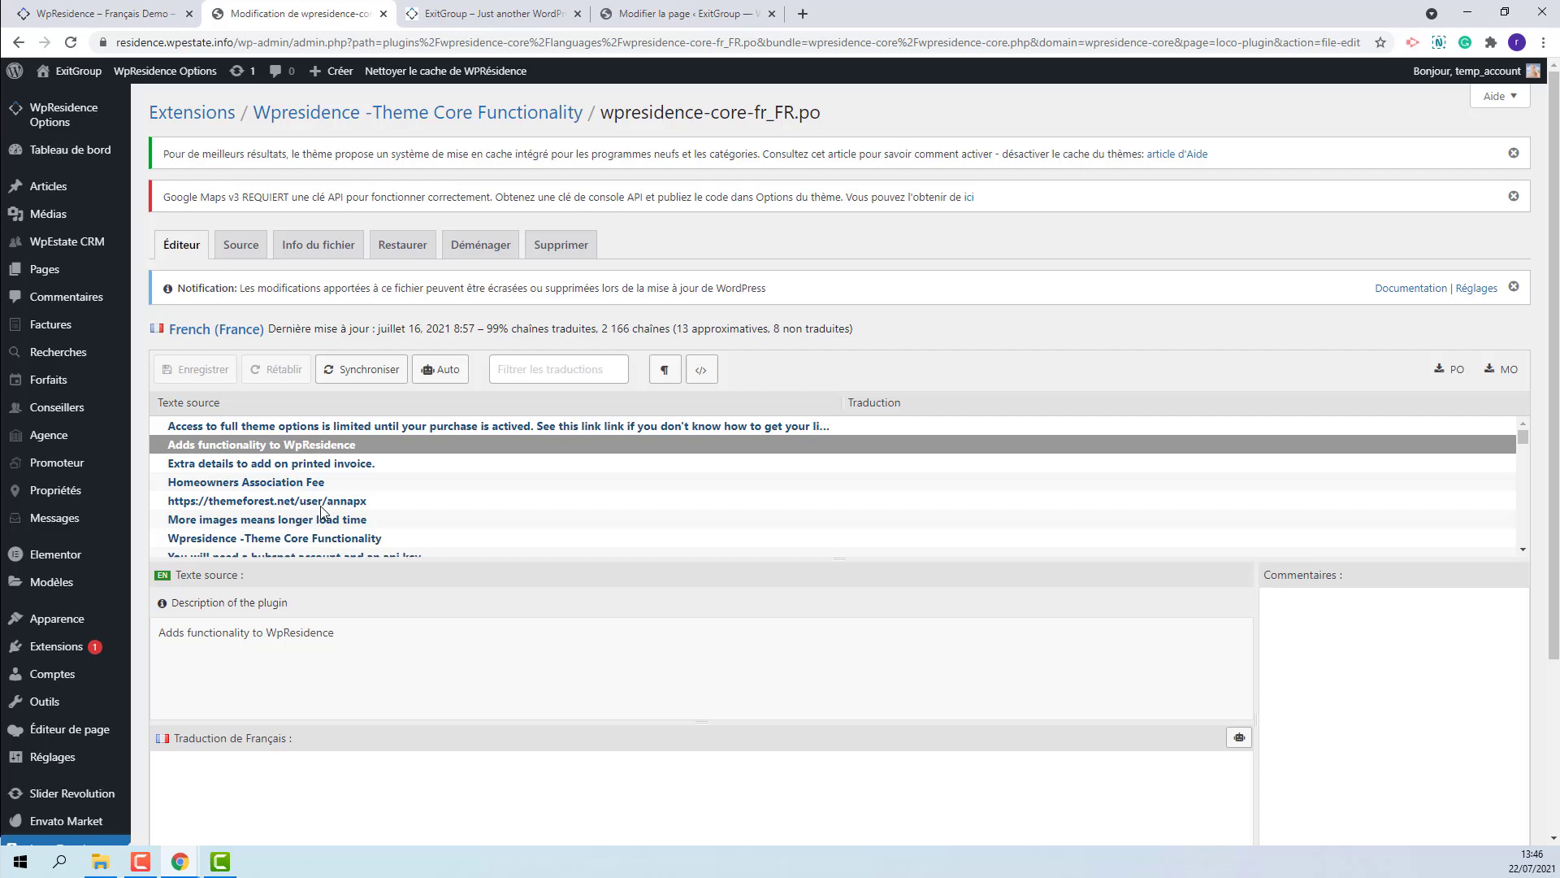